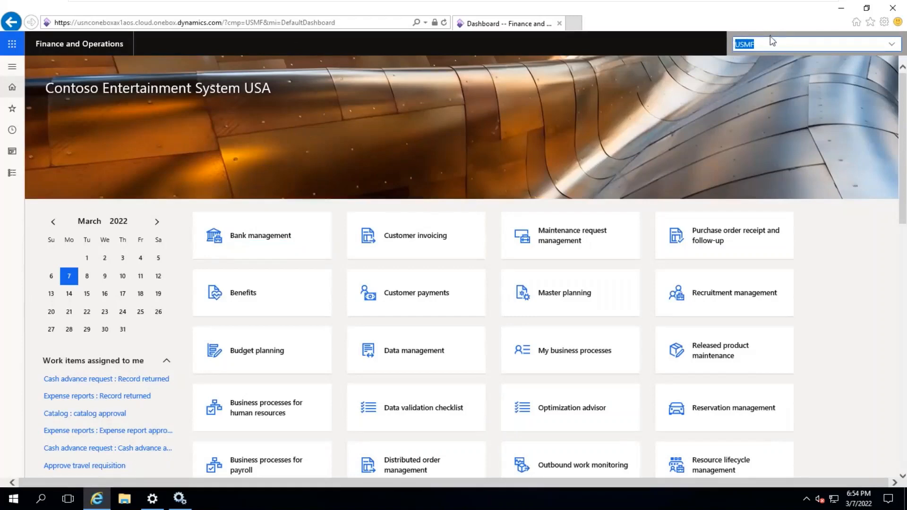
# Open the Customer payment journal from the Payments section of the Accounts receivable module
pyautogui.click(445, 153)
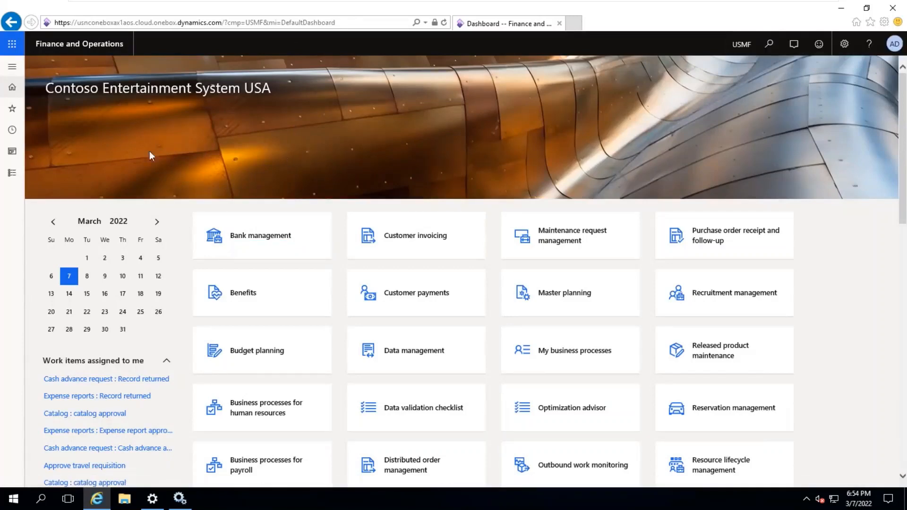
pyautogui.click(12, 176)
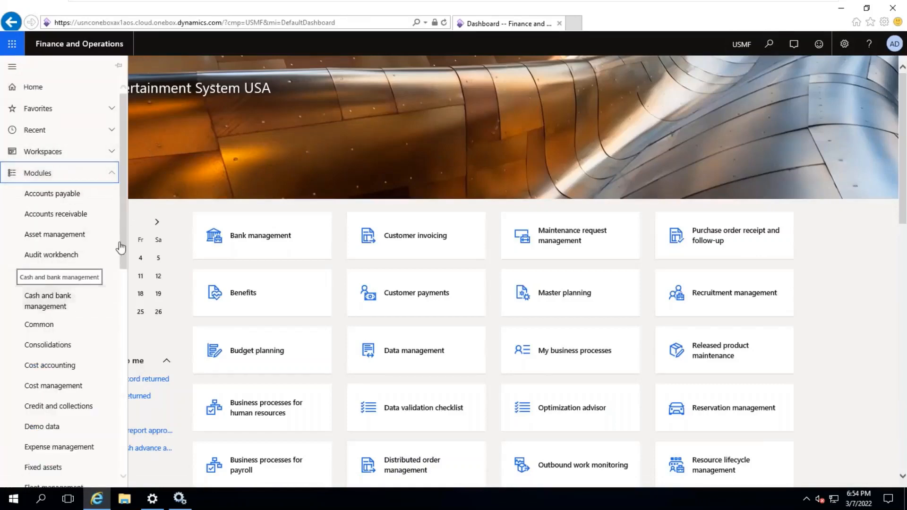
pyautogui.click(83, 215)
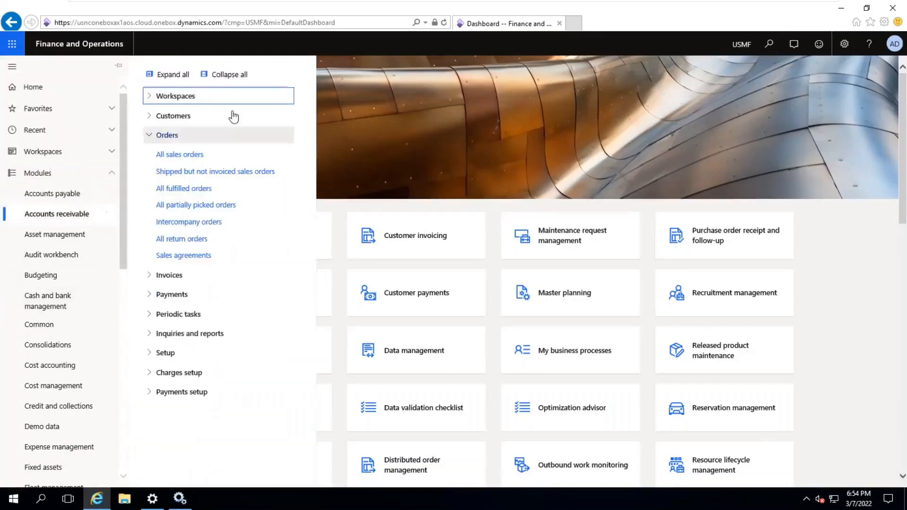
pyautogui.click(236, 75)
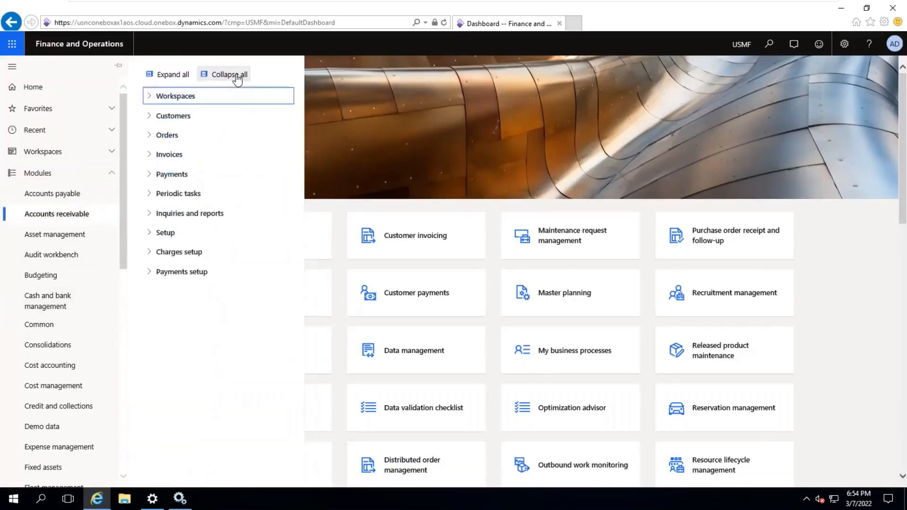
pyautogui.click(169, 175)
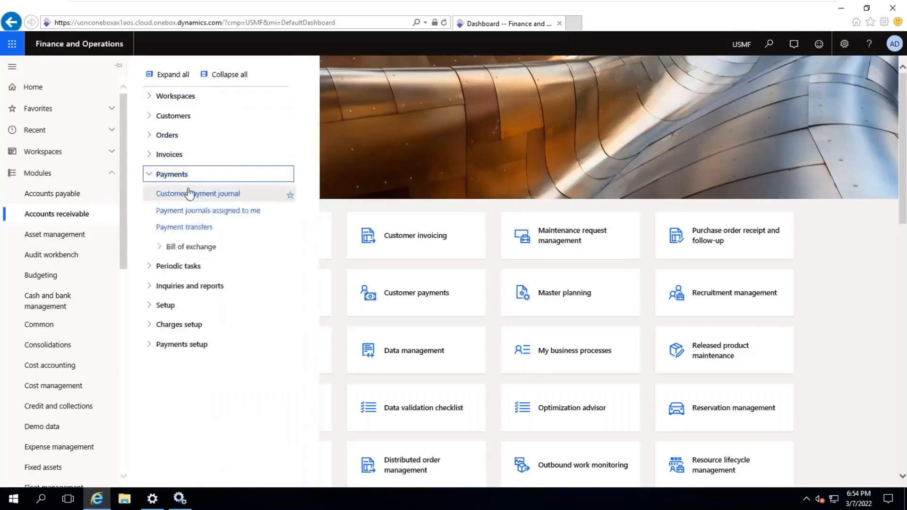
pyautogui.click(182, 193)
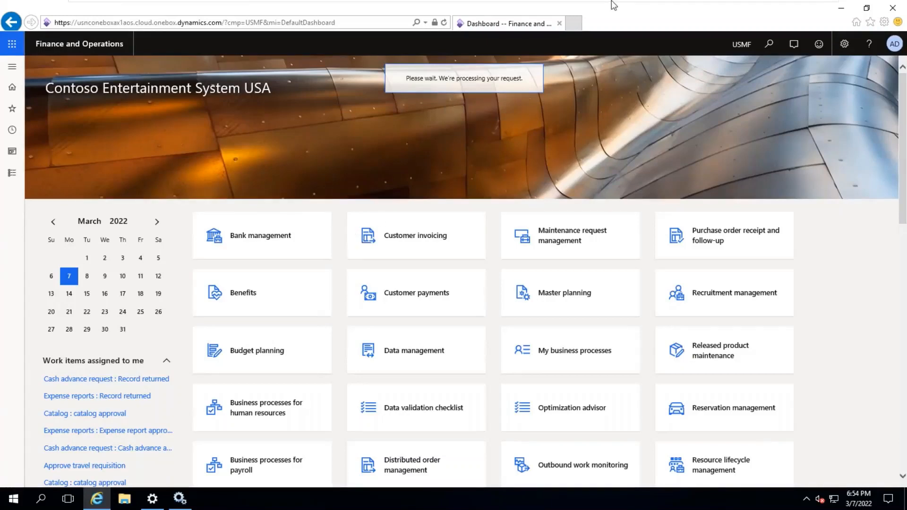
# Switch to Notepad, add the line "Accounts receivable --> Payments --> Customer payment journal" below the Deposit slip item, and save the file
pyautogui.moveTo(612, 2)
pyautogui.click(795, 8)
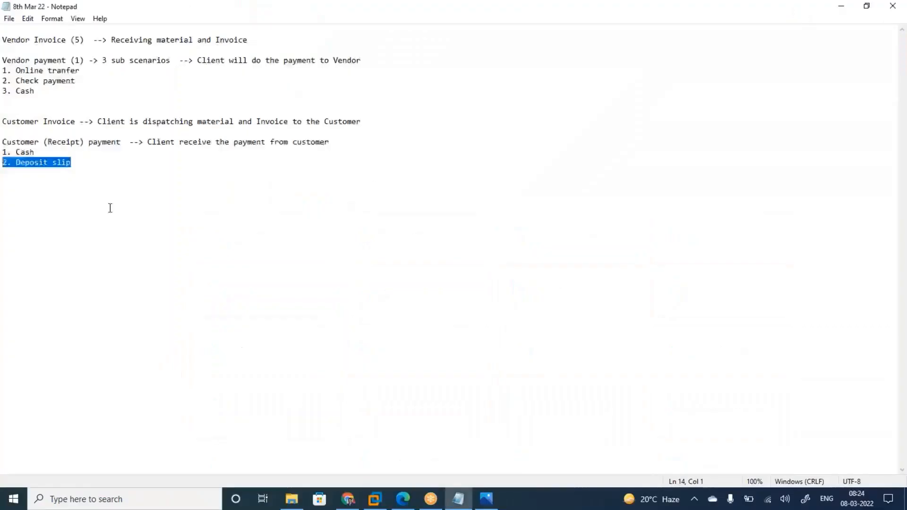
pyautogui.click(68, 186)
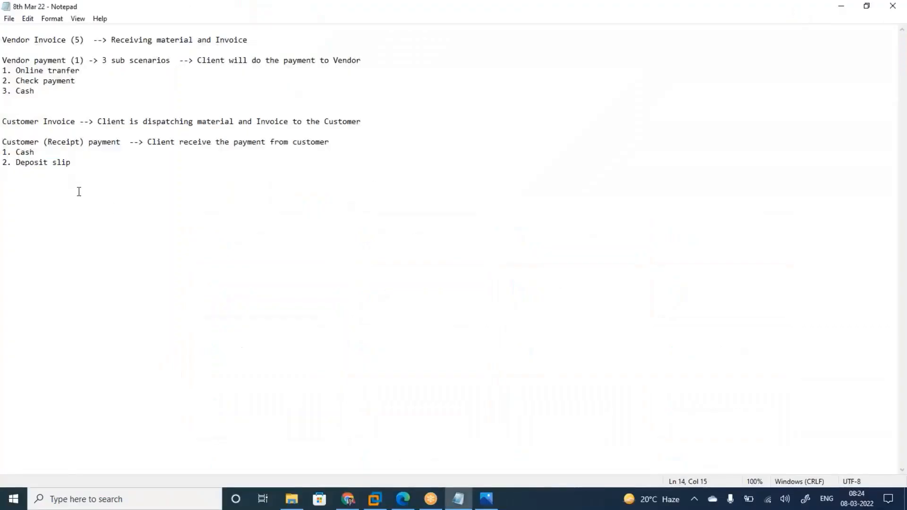
pyautogui.click(81, 168)
pyautogui.press('Return')
pyautogui.press('Return')
pyautogui.write('Accounts r')
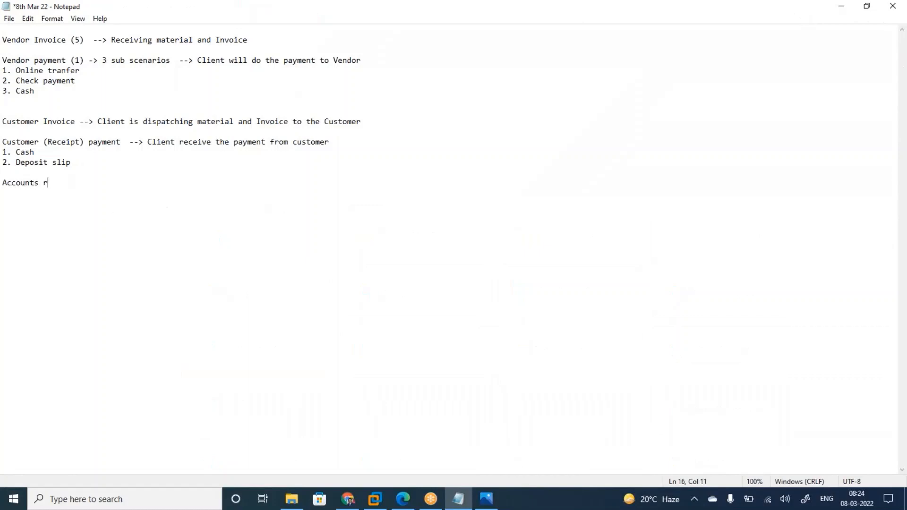
pyautogui.write('eceivable --> Payment s')
pyautogui.press('BackSpace')
pyautogui.press('BackSpace')
pyautogui.write('s --> Customer payment journal')
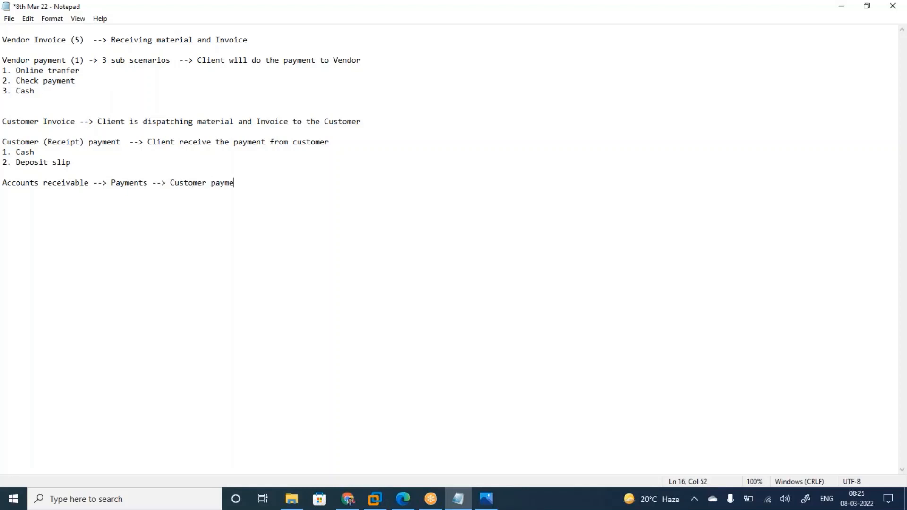
pyautogui.press('Return')
pyautogui.hotkey('ctrl', 's')
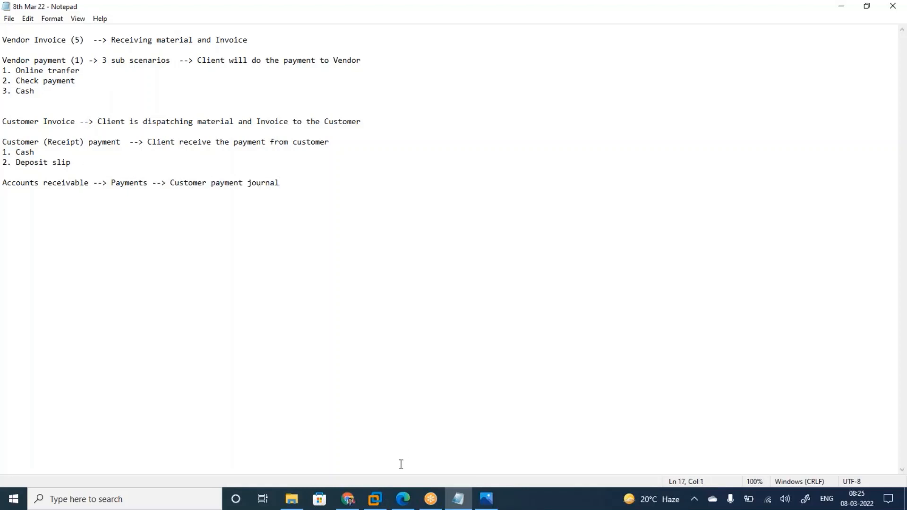
# Return to Finance and Operations, create a customer payment journal with the name CustPay, and open its lines
pyautogui.click(388, 498)
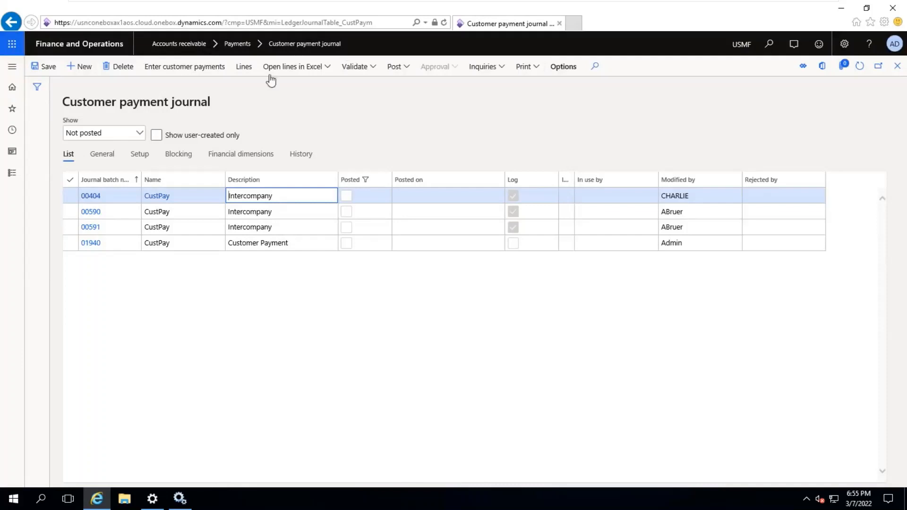
pyautogui.click(85, 69)
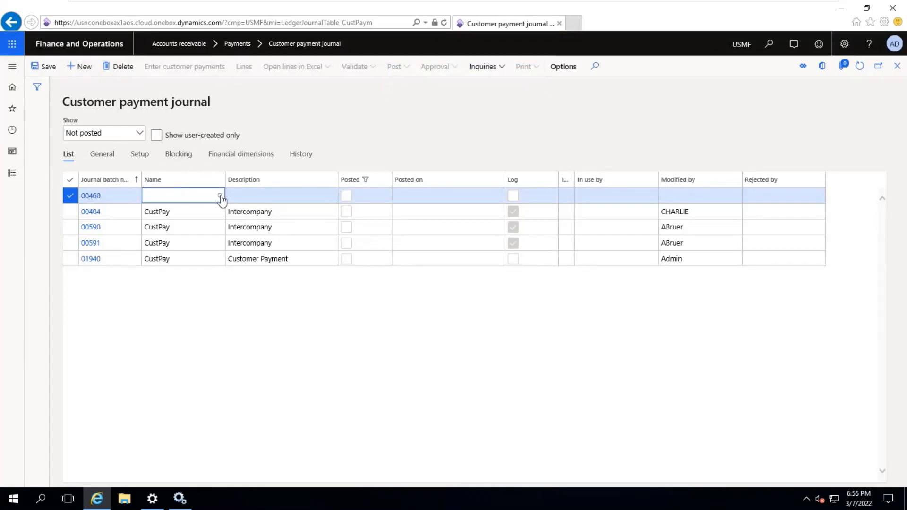
pyautogui.click(219, 196)
pyautogui.click(181, 226)
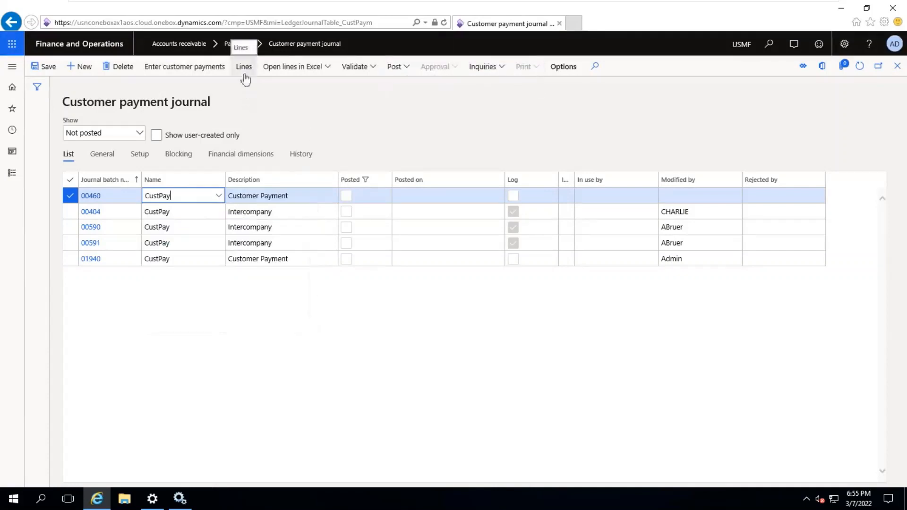
pyautogui.click(92, 195)
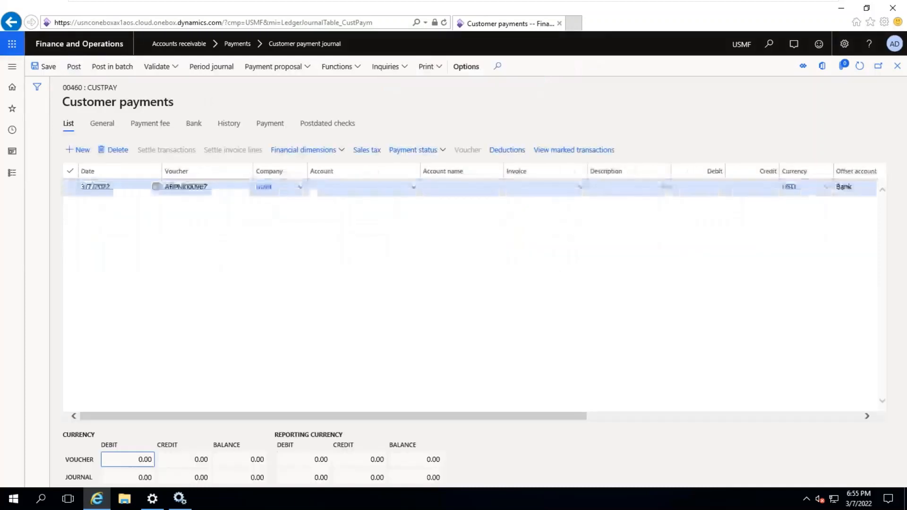
# Select Contoso Retail San Diego as the customer account on the payment line and advance to its debit amount
pyautogui.click(404, 187)
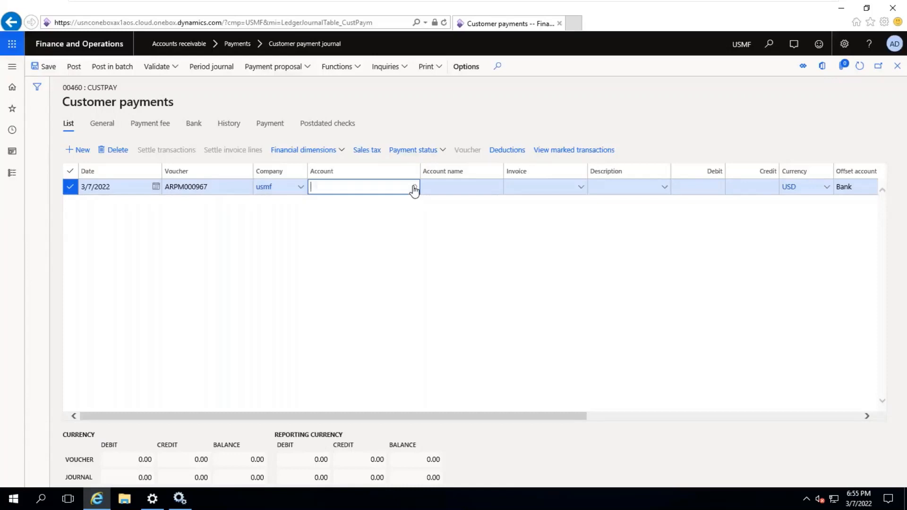
pyautogui.click(414, 188)
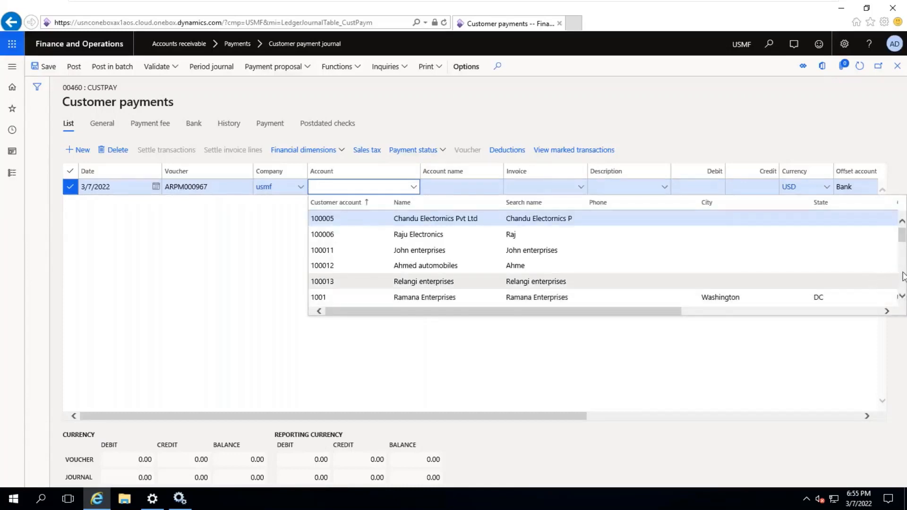
pyautogui.scroll(-2, 529, 286)
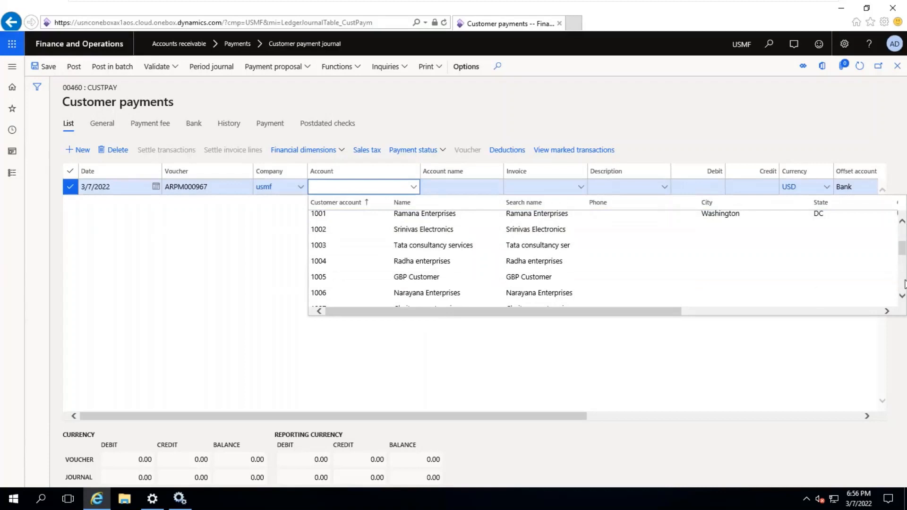
pyautogui.scroll(-2, 899, 284)
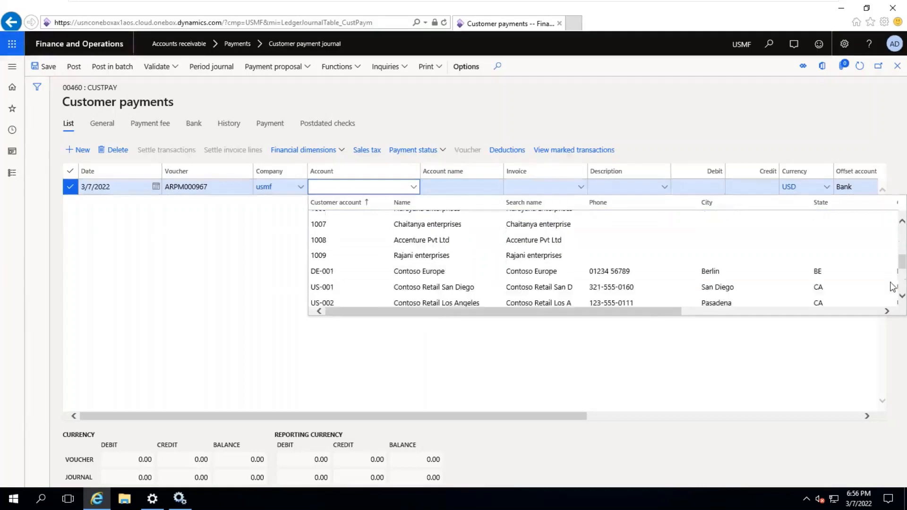
pyautogui.click(341, 286)
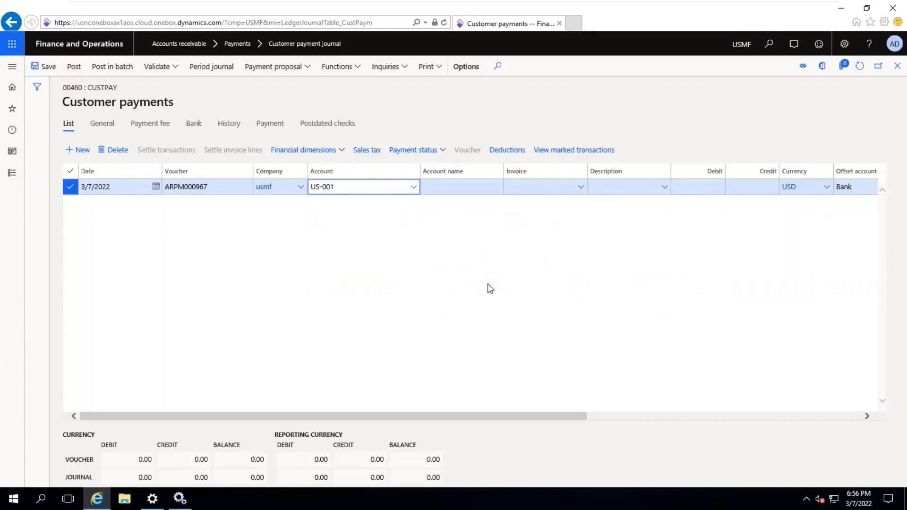
pyautogui.press('Tab')
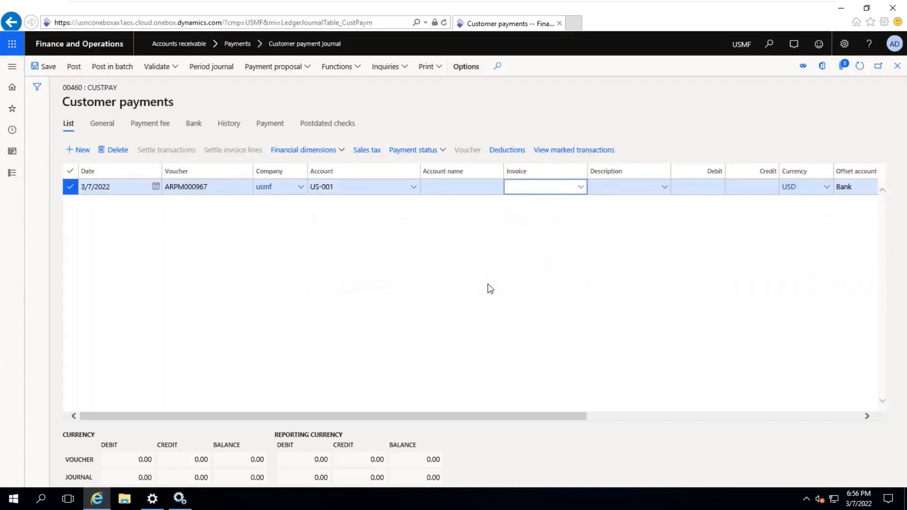
pyautogui.press('Tab')
pyautogui.press('Tab')
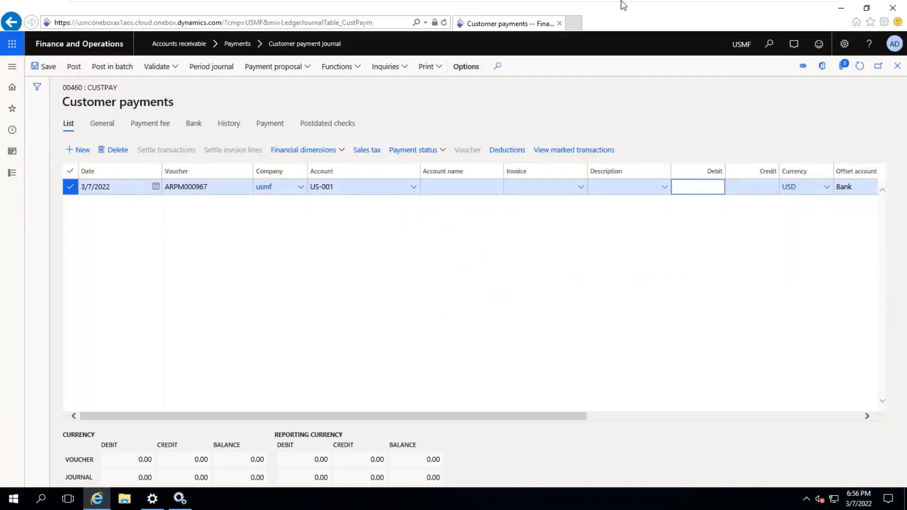
# Switch to Notepad and add the lines "Cash / Bank a/c" and "Customer a/c" below the journal navigation path
pyautogui.moveTo(623, 2)
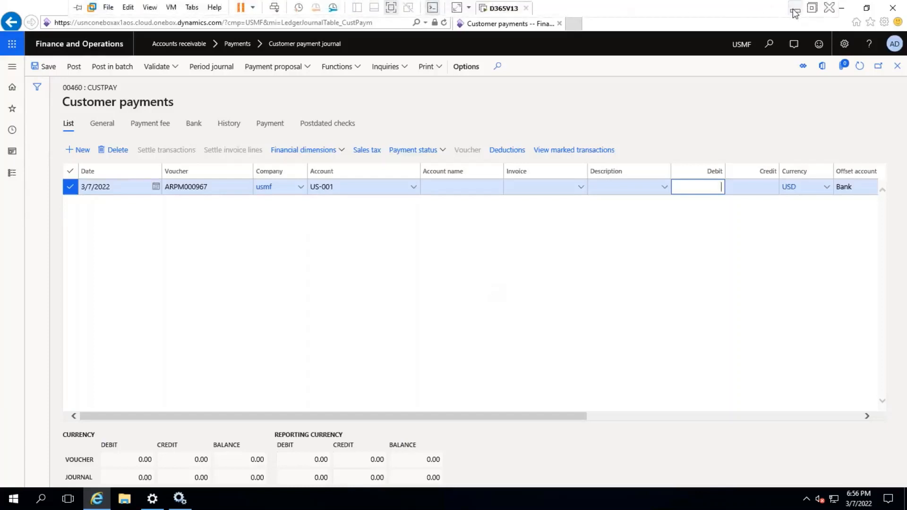
pyautogui.click(794, 13)
pyautogui.press('Return')
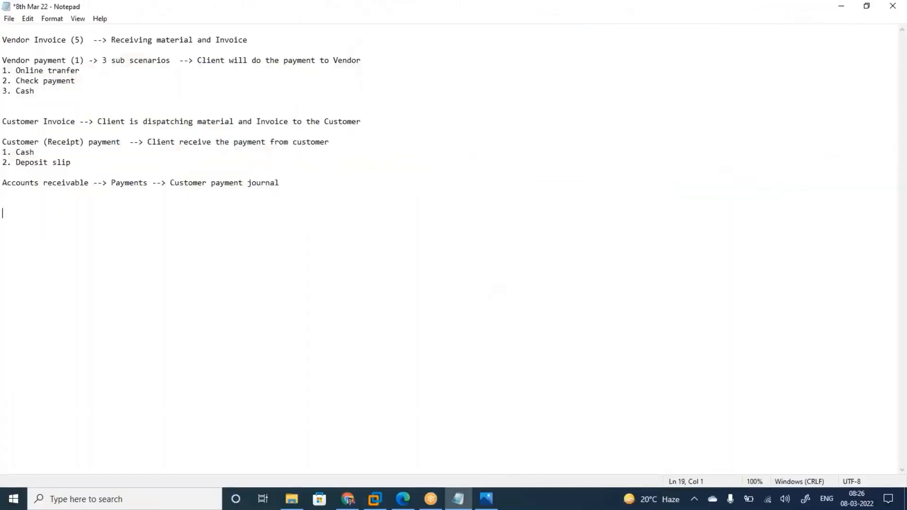
pyautogui.write('Customer a/c')
pyautogui.press('Up')
pyautogui.press('Up')
pyautogui.write('Cash / Bank a/c')
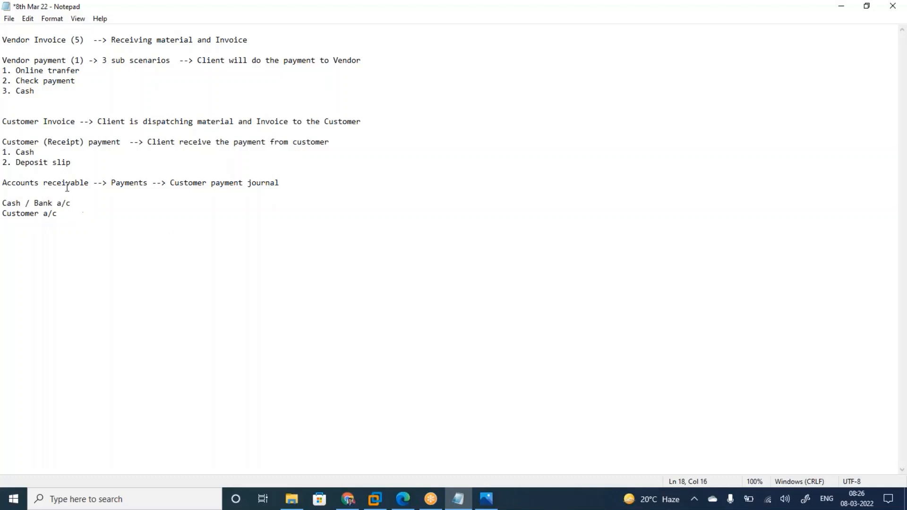
# Mark the Cash / Bank a/c line with "Dr" and indent the Customer a/c line with "To" in front of it
pyautogui.moveTo(121, 142); pyautogui.dragTo(3, 142)
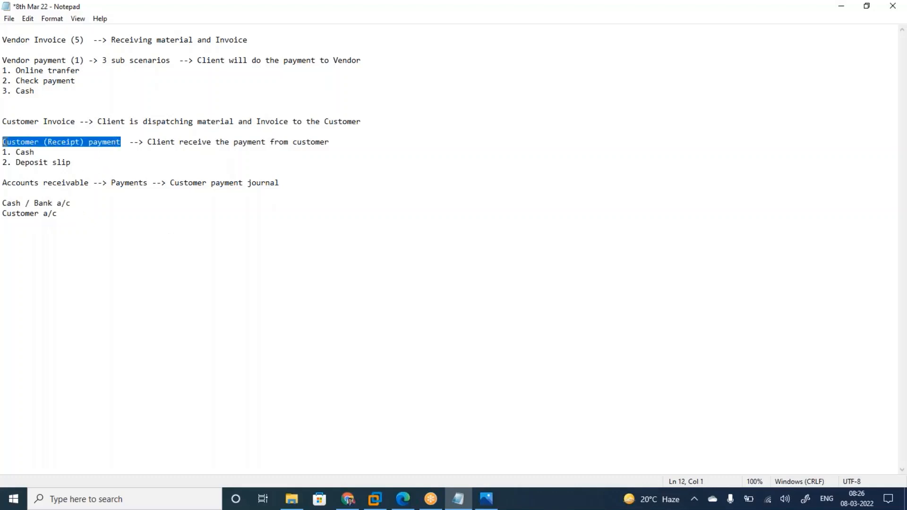
pyautogui.click(83, 204)
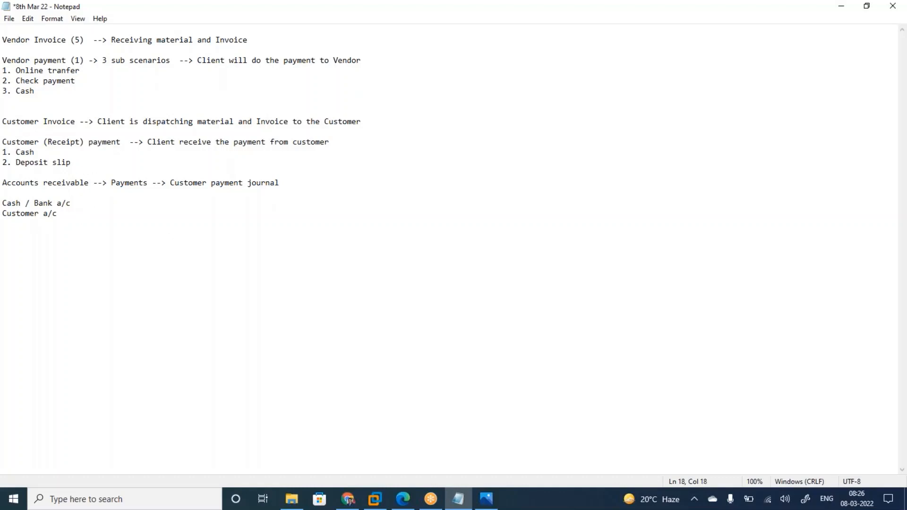
pyautogui.write('Dr')
pyautogui.press('Left')
pyautogui.press('Left')
pyautogui.press('Left')
pyautogui.press('Left')
pyautogui.press('Left')
pyautogui.press('Left')
pyautogui.press('Left')
pyautogui.press('Left')
pyautogui.press('Left')
pyautogui.write('To')
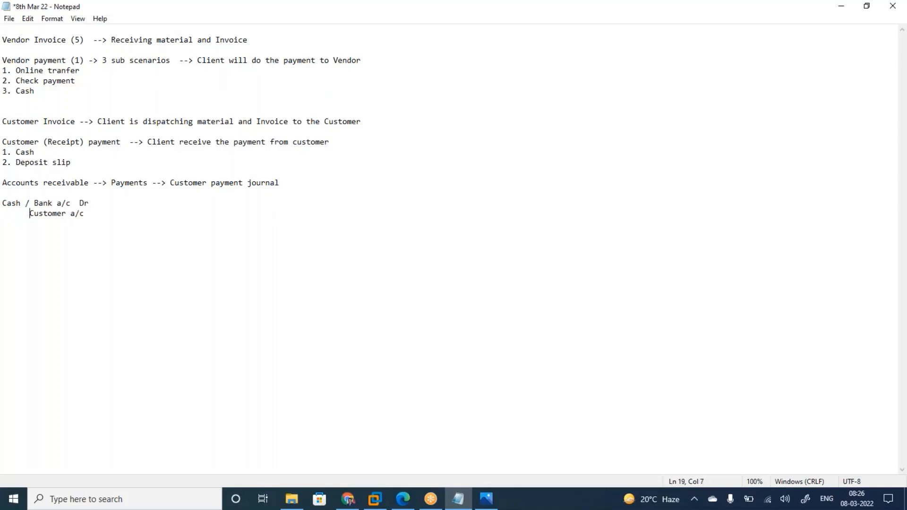
# Add "Cr" at the end of the To Customer a/c line and tighten the spacing before "Customer"
pyautogui.click(107, 216)
pyautogui.write('c')
pyautogui.press('BackSpace')
pyautogui.write('cr')
pyautogui.press('BackSpace')
pyautogui.press('BackSpace')
pyautogui.write('Cr')
pyautogui.press('Left')
pyautogui.press('Left')
pyautogui.press('Left')
pyautogui.press('Left')
pyautogui.press('Left')
pyautogui.press('Left')
pyautogui.press('Left')
pyautogui.press('Left')
pyautogui.press('Left')
pyautogui.press('Left')
pyautogui.press('Left')
pyautogui.press('BackSpace')
pyautogui.press('BackSpace')
# Below the vendor payment list, add the rules "Dr - What comes IN" and "Cr - What goes out"
pyautogui.click(47, 105)
pyautogui.press('Return')
pyautogui.press('Return')
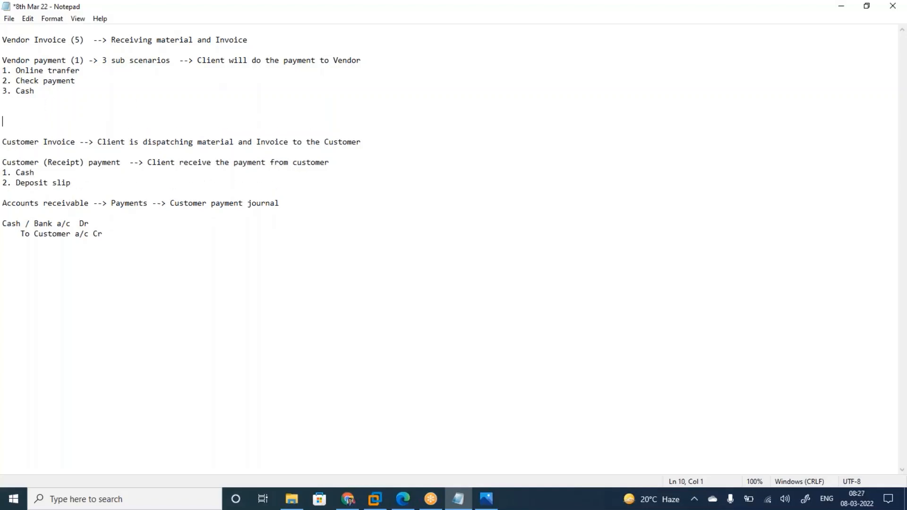
pyautogui.press('Up')
pyautogui.write('dr')
pyautogui.press('BackSpace')
pyautogui.press('BackSpace')
pyautogui.write('Dr-')
pyautogui.press('BackSpace')
pyautogui.press('BackSpace')
pyautogui.write('- What comes IN')
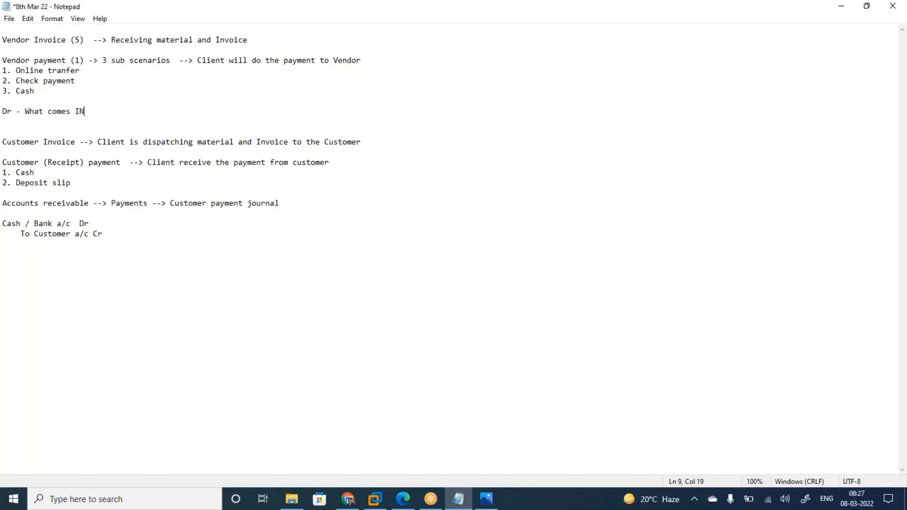
pyautogui.press('Return')
pyautogui.write('Cr ')
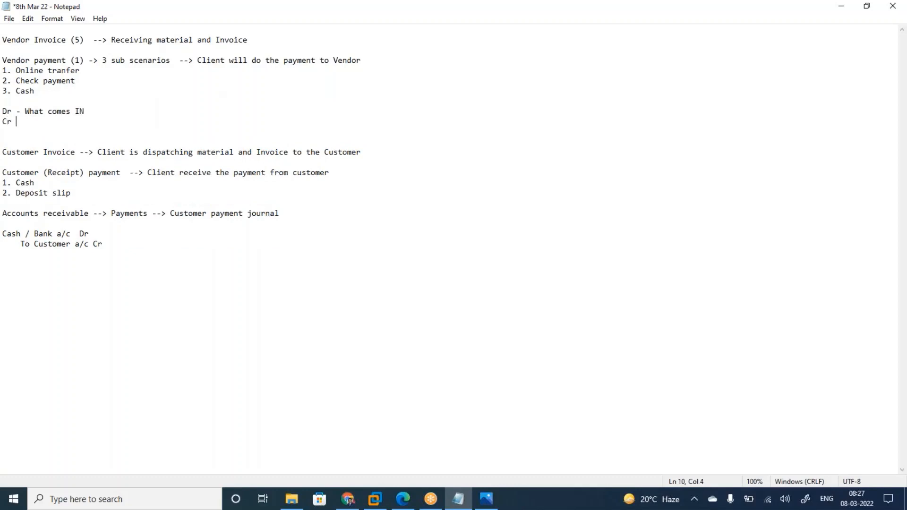
pyautogui.write('- What goes out')
# Append "+Ve" to the Dr rule and "-Ve" to the Cr rule
pyautogui.moveTo(98, 233); pyautogui.dragTo(5, 231)
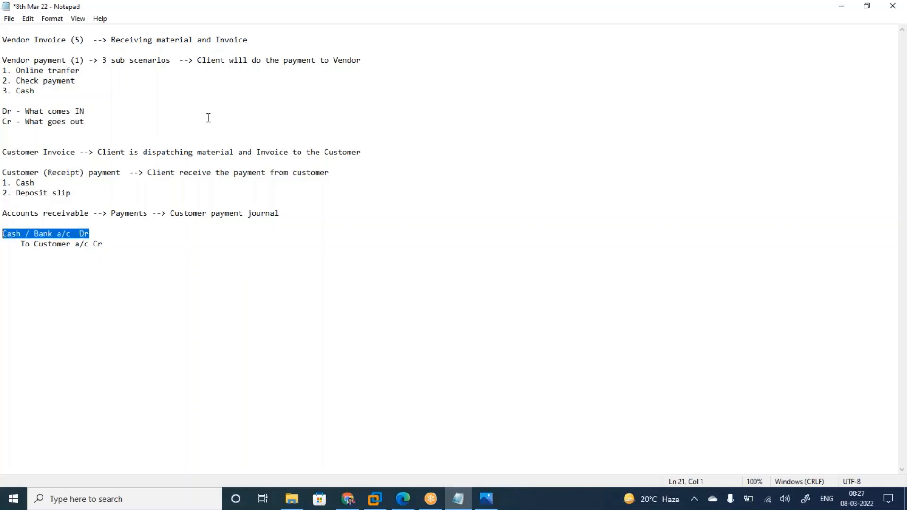
pyautogui.click(109, 110)
pyautogui.write('+ve')
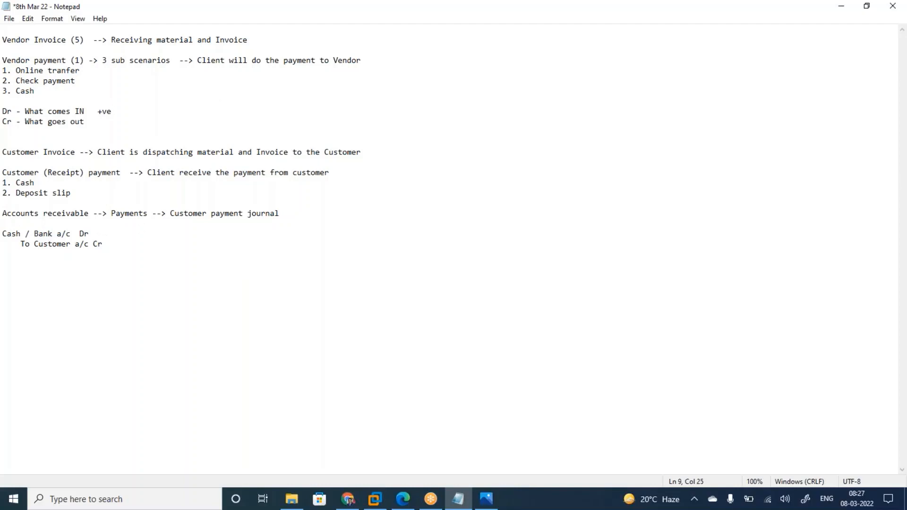
pyautogui.press('Down')
pyautogui.write('-Ve')
pyautogui.press('Up')
pyautogui.press('BackSpace')
pyautogui.write('V')
# Highlight the Cash / Bank a/c debit line and the To Customer a/c credit line to review the journal entry
pyautogui.moveTo(99, 233); pyautogui.dragTo(3, 234)
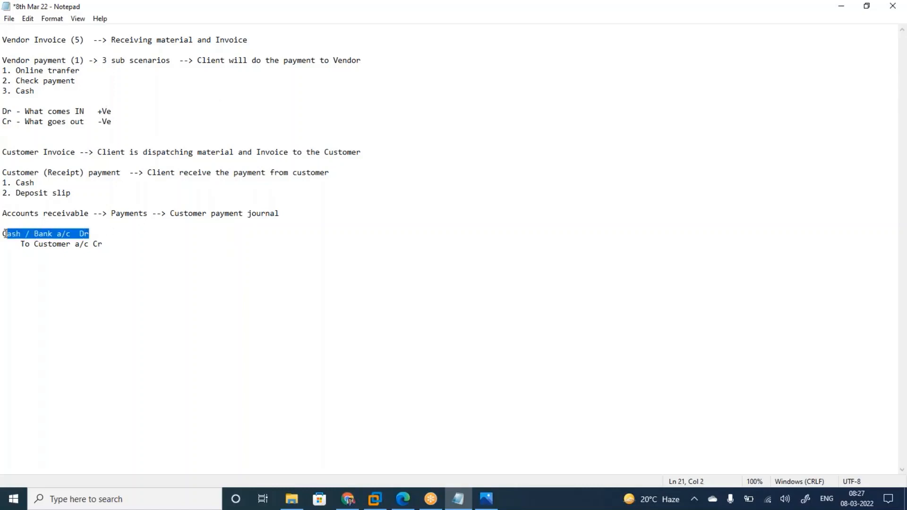
pyautogui.moveTo(97, 234); pyautogui.dragTo(3, 234)
pyautogui.moveTo(101, 245); pyautogui.dragTo(5, 245)
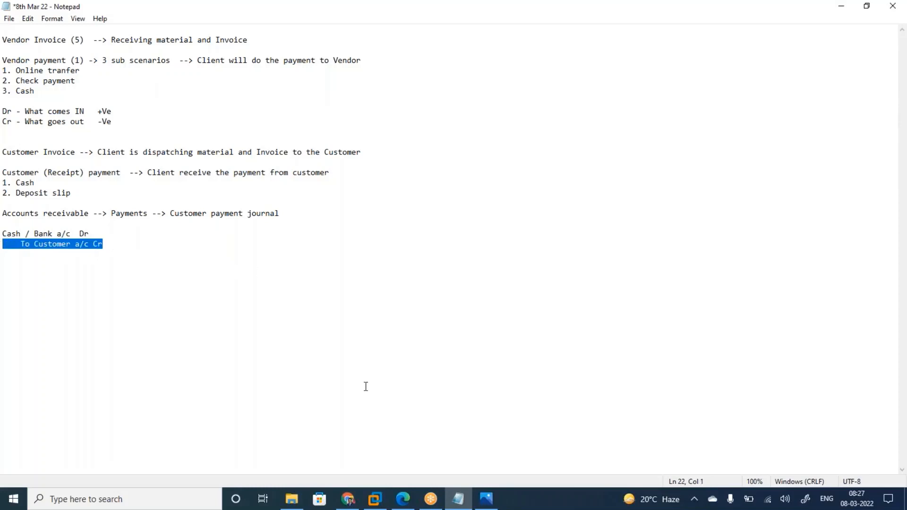
# Switch to the Dynamics 365 customer payments page and enter a credit amount of 60 on the payment line
pyautogui.click(378, 496)
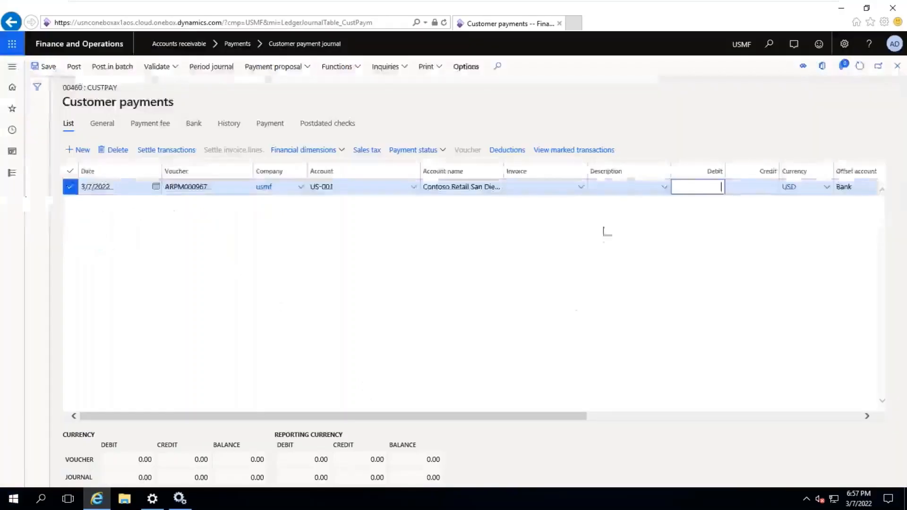
pyautogui.click(751, 187)
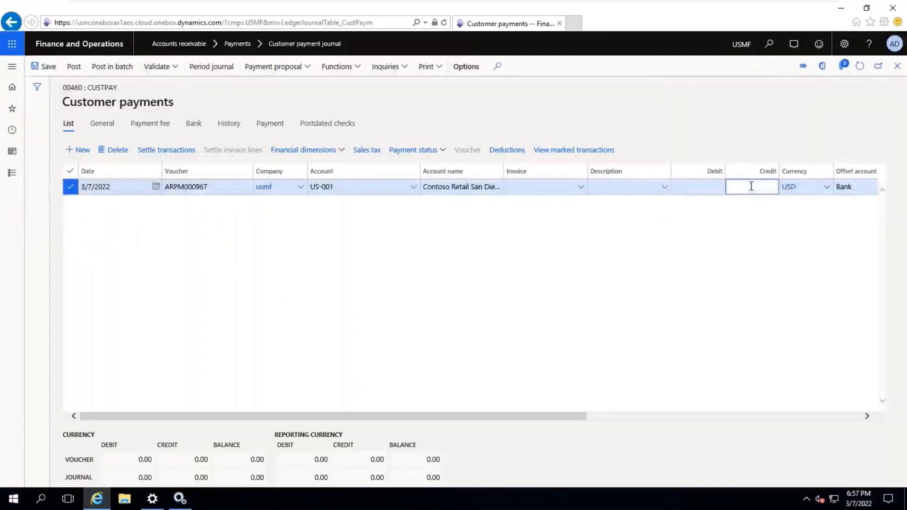
pyautogui.write('60')
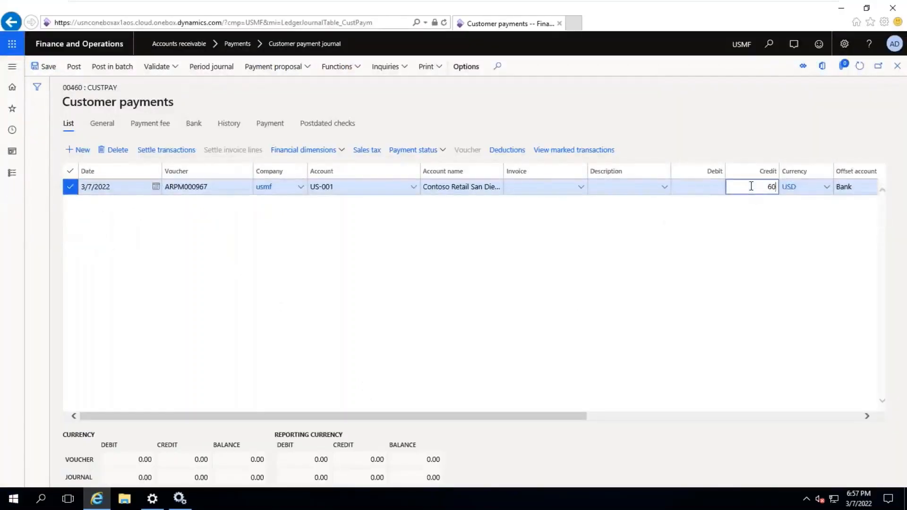
pyautogui.press('Tab')
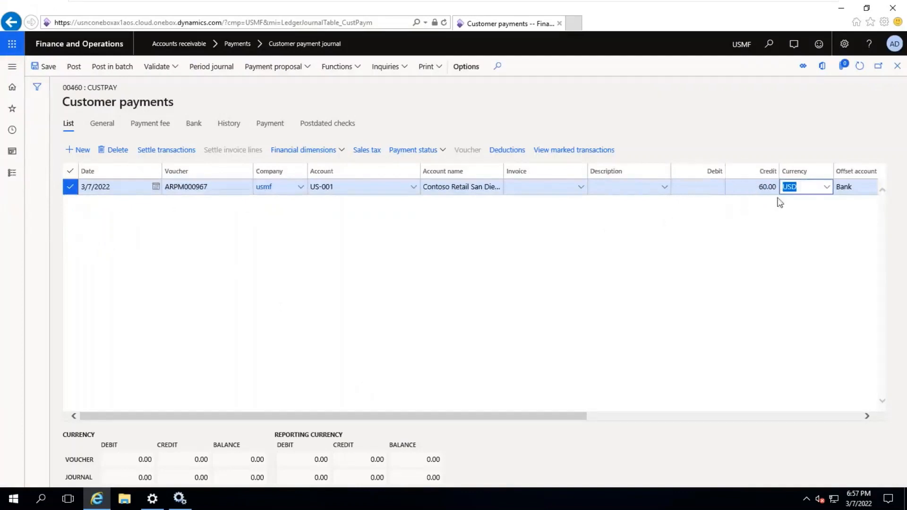
# Duplicate the Customer payments page in a second browser tab
pyautogui.click(171, 152)
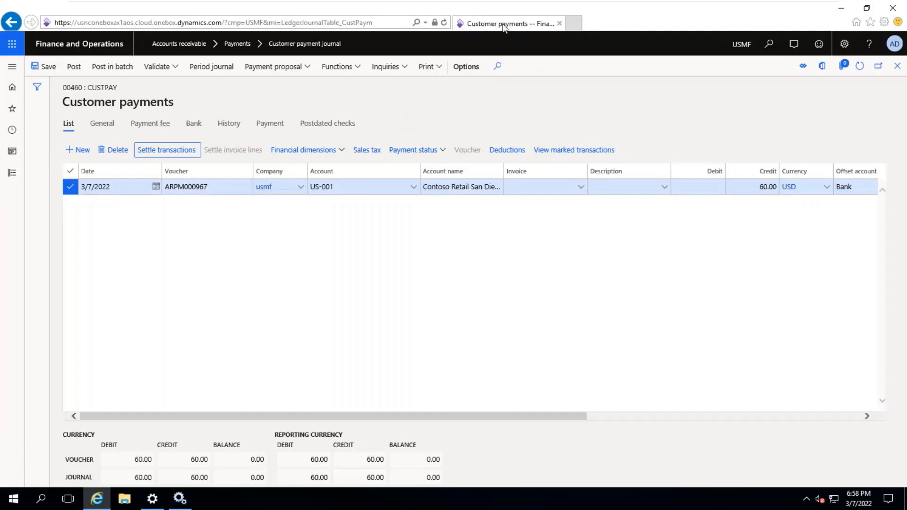
pyautogui.rightClick(504, 27)
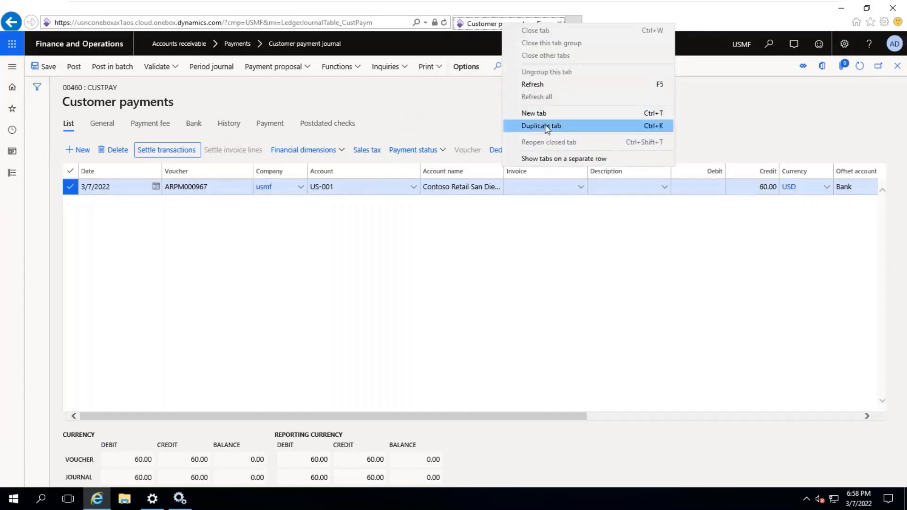
pyautogui.click(534, 125)
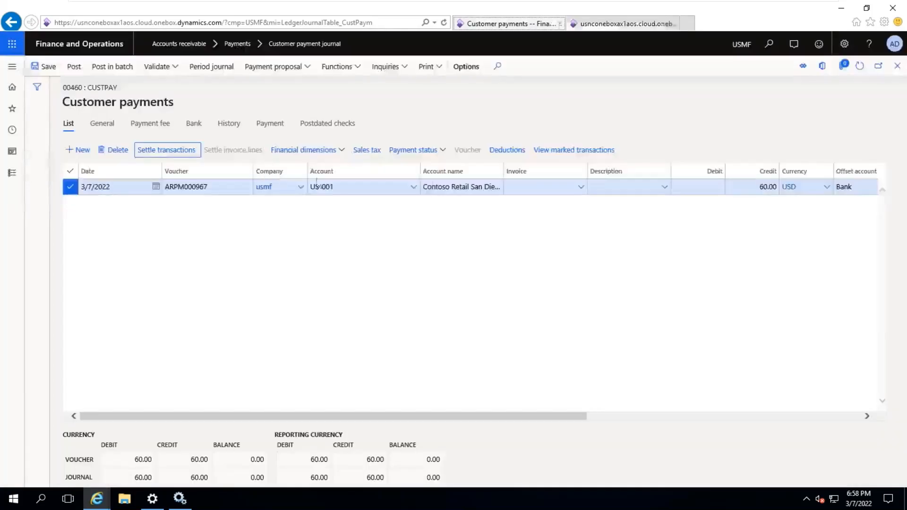
# Review the customer's open transactions for settlement, close them without marking any, and decline changing the journal amount
pyautogui.click(171, 150)
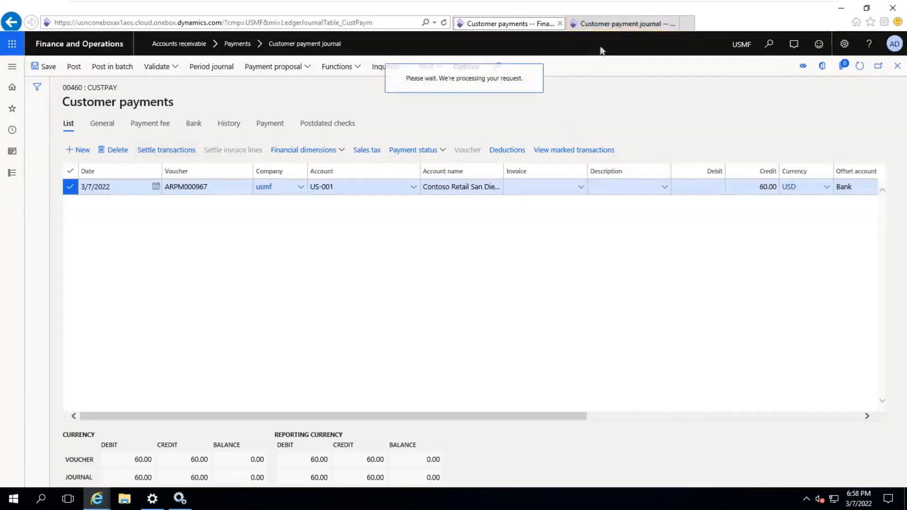
pyautogui.click(602, 28)
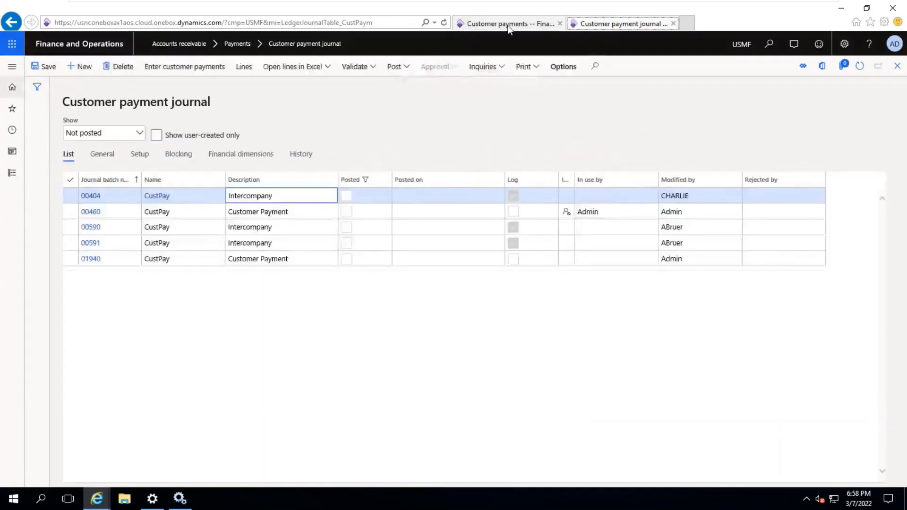
pyautogui.click(507, 25)
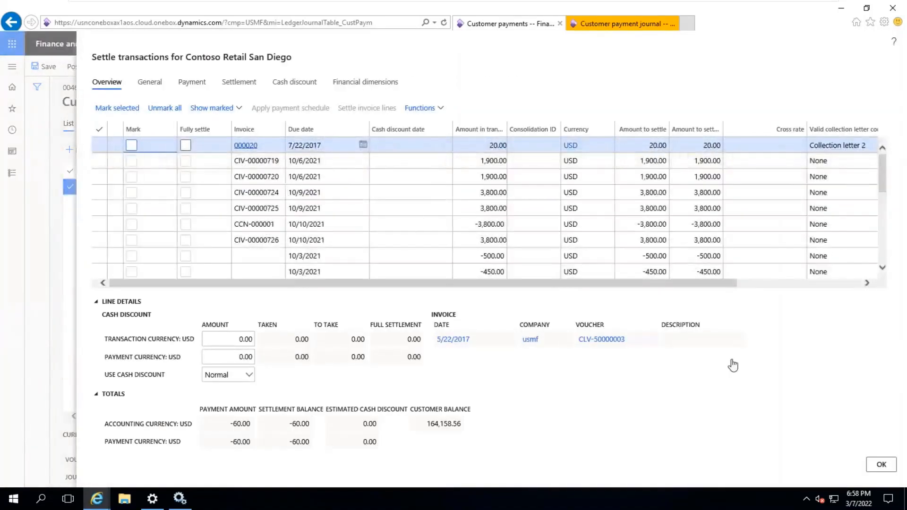
pyautogui.click(892, 465)
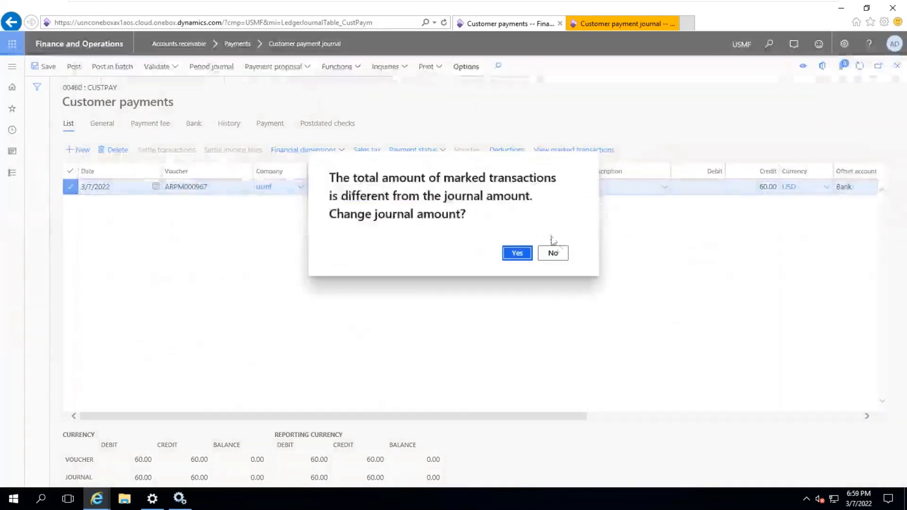
pyautogui.click(553, 253)
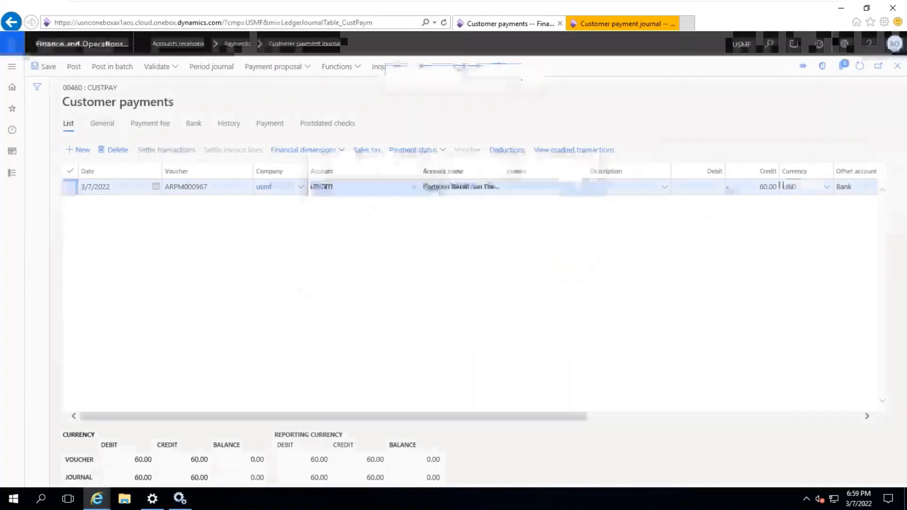
# Set the payment reference of the line to "560234 / 06Mar22" and enable the use of a deposit slip
pyautogui.press('Tab')
pyautogui.press('Tab')
pyautogui.press('Tab')
pyautogui.press('Tab')
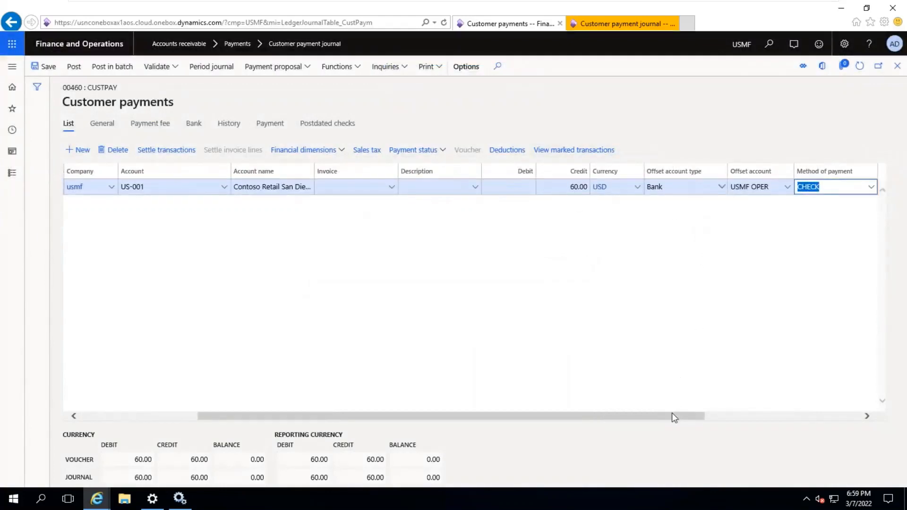
pyautogui.moveTo(671, 413); pyautogui.dragTo(813, 413)
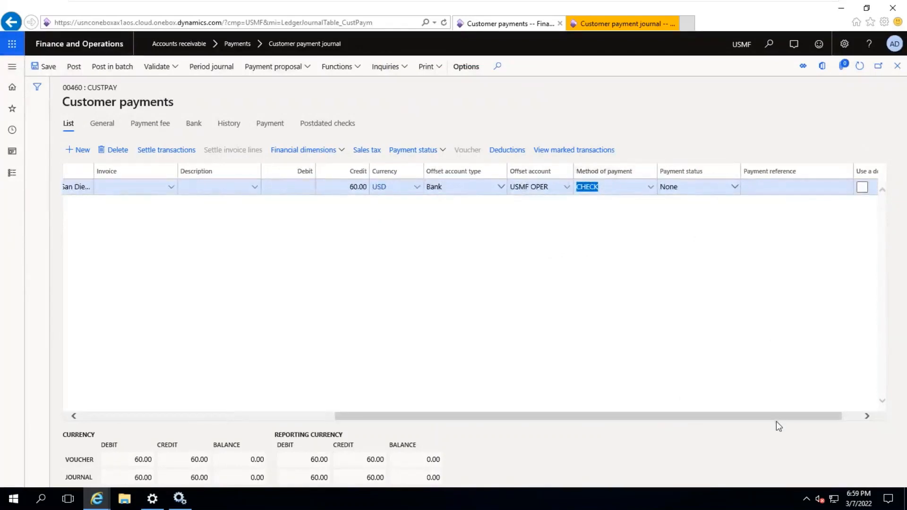
pyautogui.moveTo(770, 418); pyautogui.dragTo(863, 402)
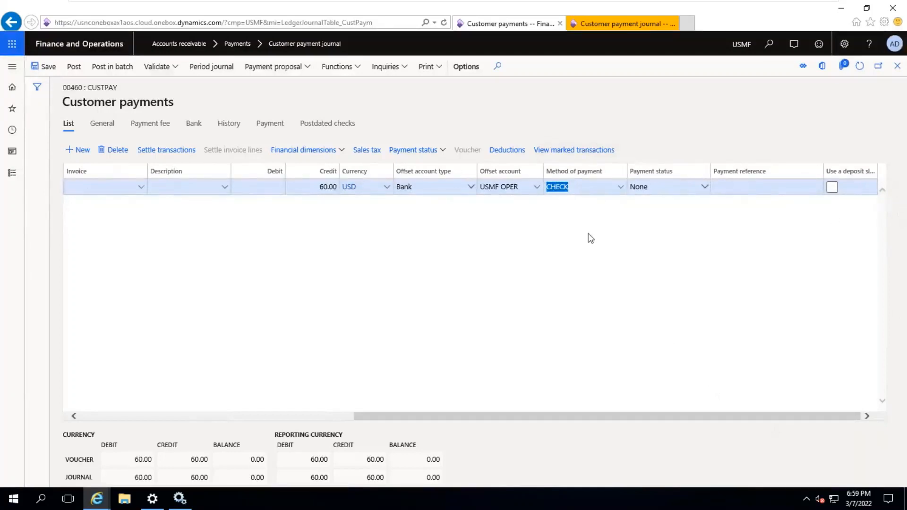
pyautogui.click(717, 187)
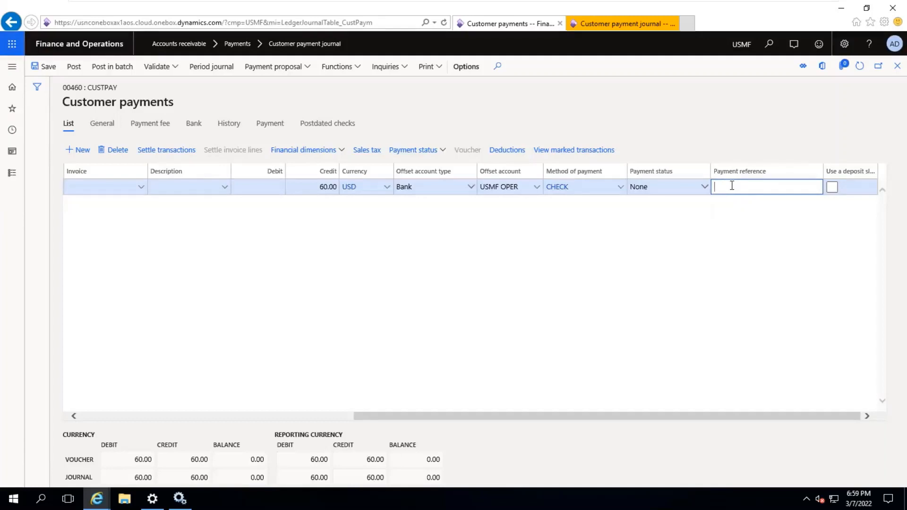
pyautogui.write('560234')
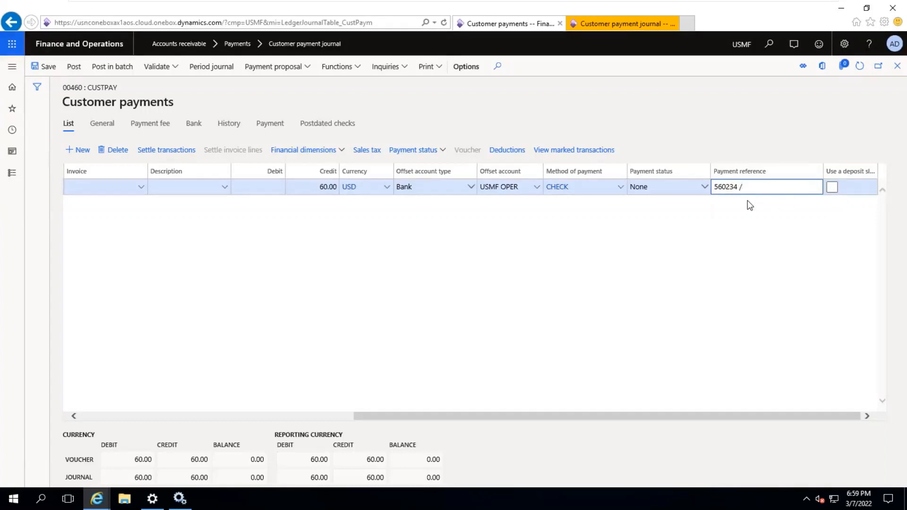
pyautogui.write('/ 06Mar22')
pyautogui.press('Tab')
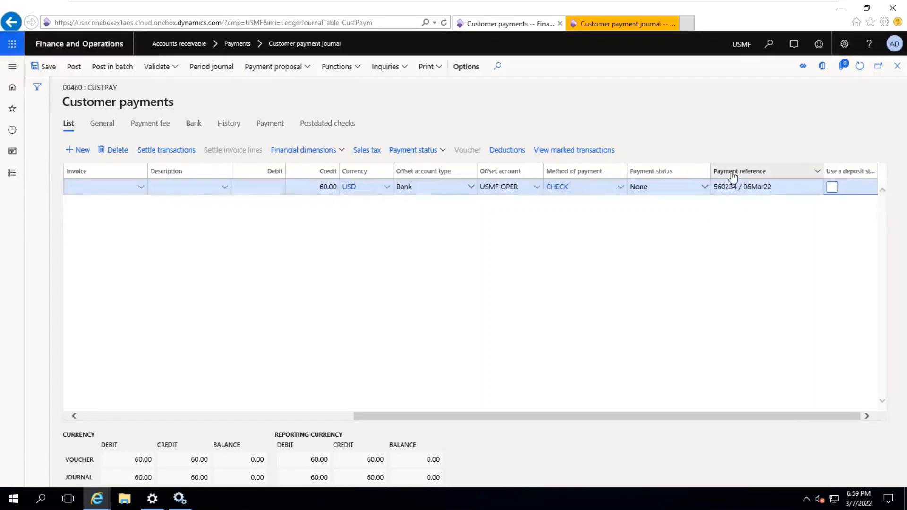
pyautogui.click(832, 188)
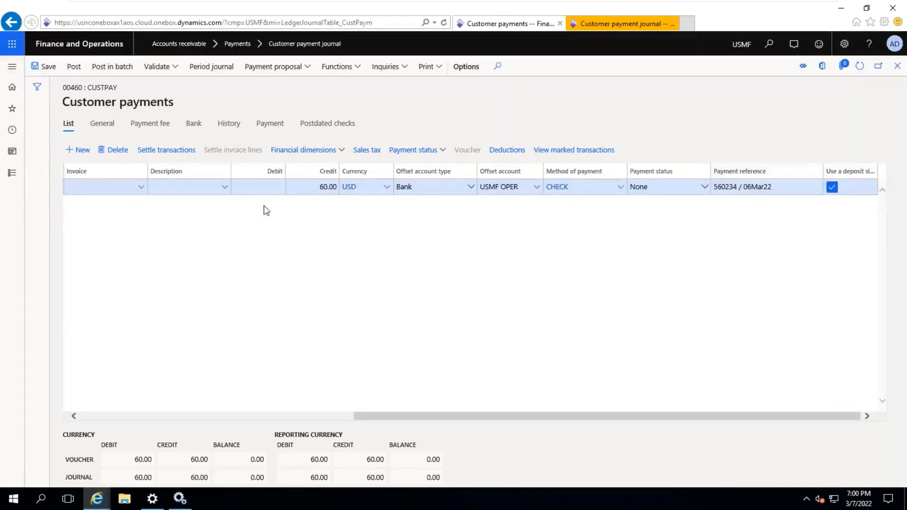
# Enter "PNB Ameerpet Branch" as the description of the payment line
pyautogui.click(164, 186)
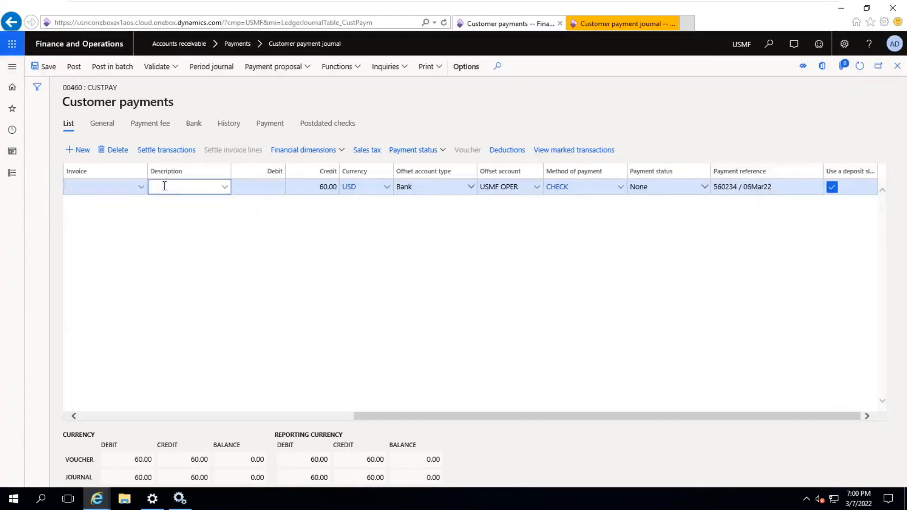
pyautogui.write('PNB')
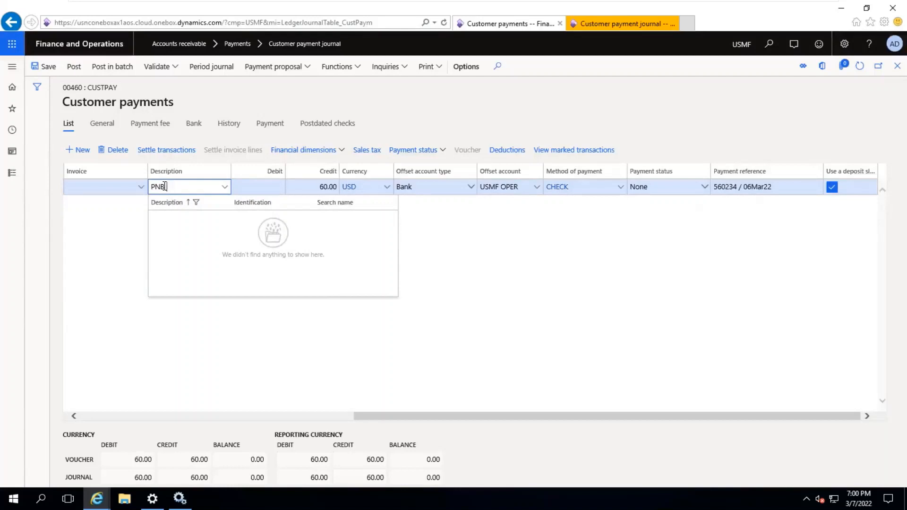
pyautogui.write('M')
pyautogui.press('BackSpace')
pyautogui.write('Ameerpet Branch')
pyautogui.press('Tab')
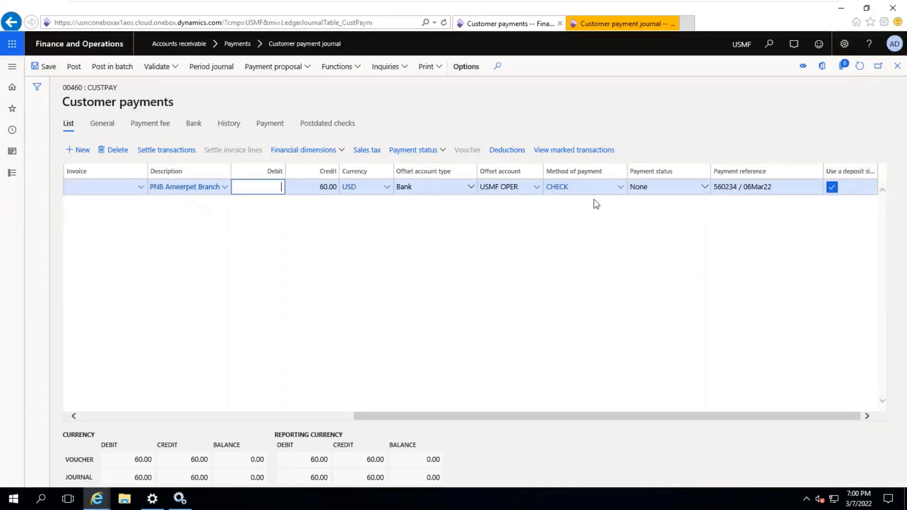
# Examine the payment control rules set up for the CHECK method of payment, and return to the journal lines
pyautogui.click(561, 186)
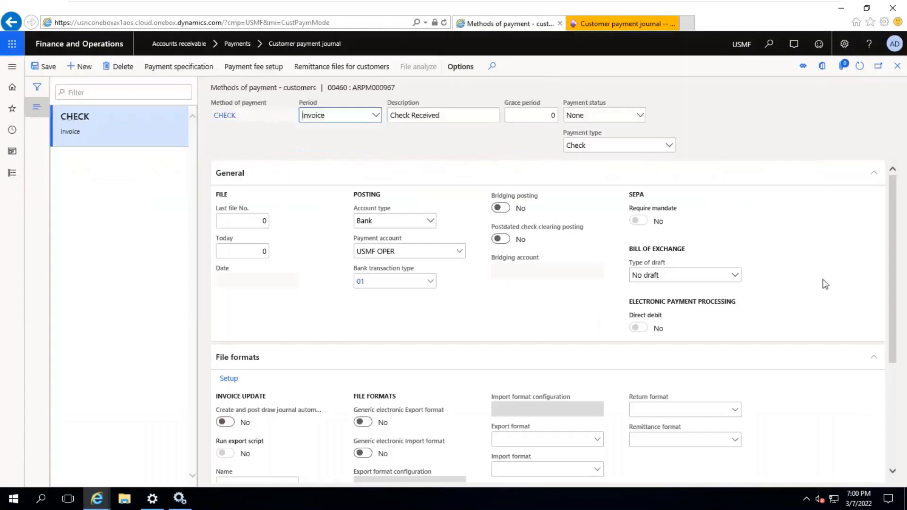
pyautogui.scroll(-4, 896, 261)
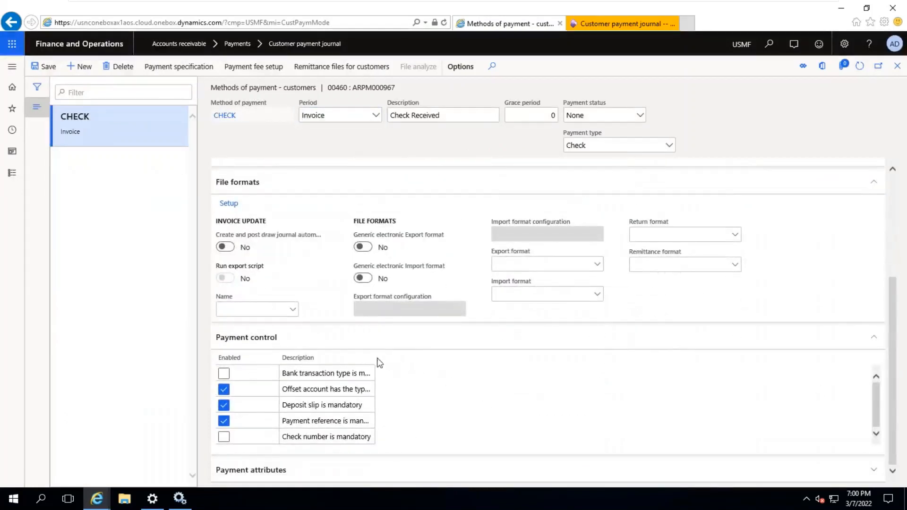
pyautogui.moveTo(437, 357); pyautogui.dragTo(477, 357)
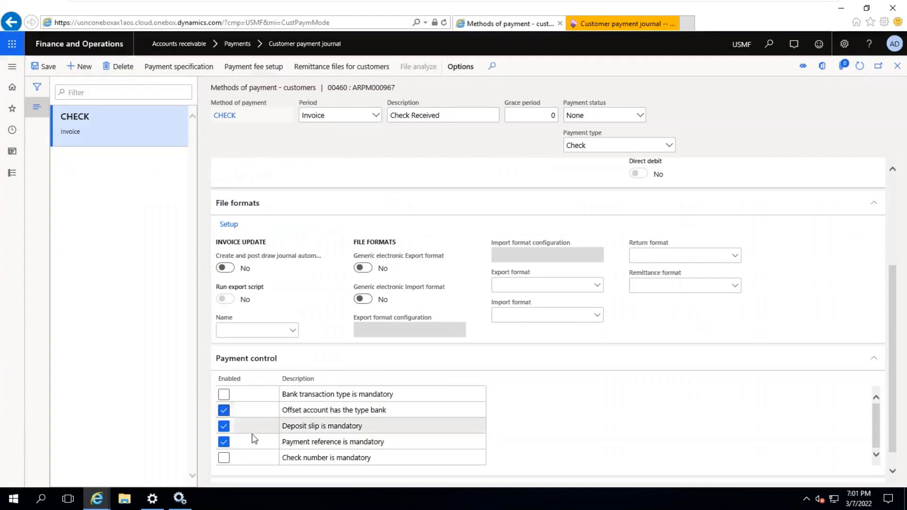
pyautogui.click(898, 69)
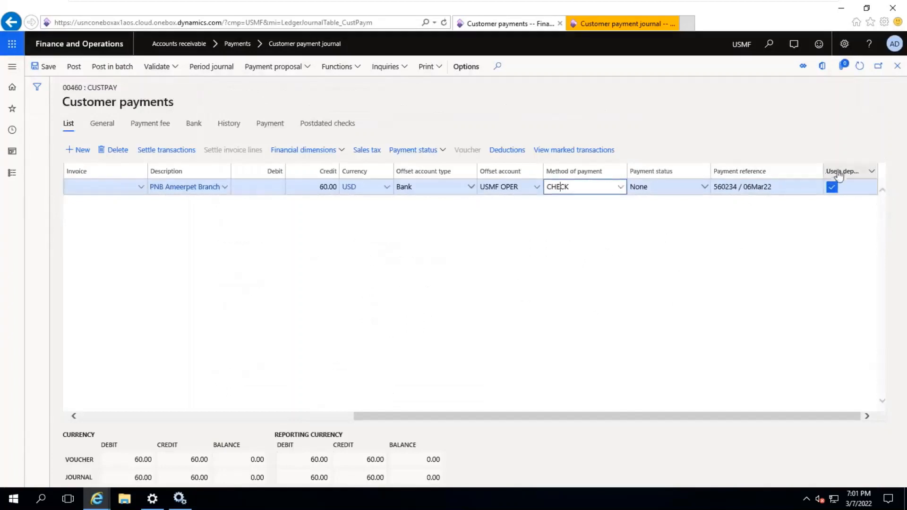
# Disable the deposit slip on the payment line and try to post the journal
pyautogui.click(832, 187)
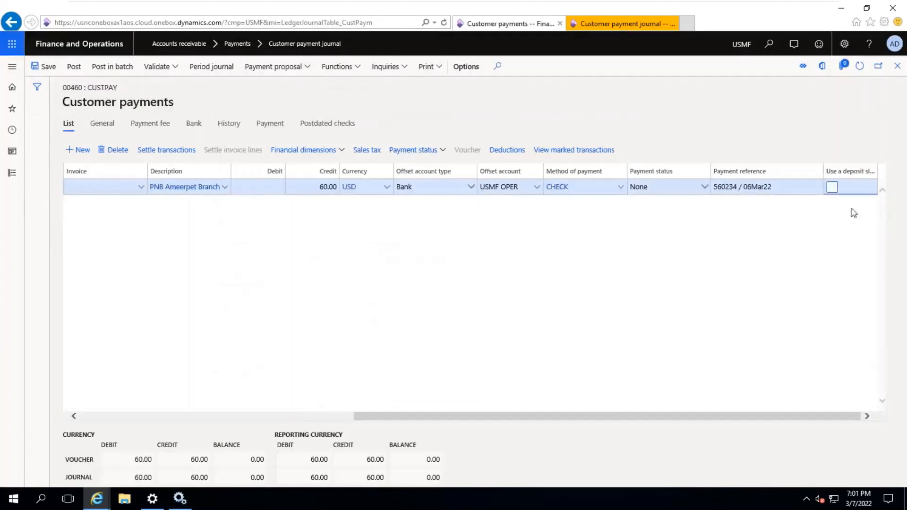
pyautogui.click(796, 186)
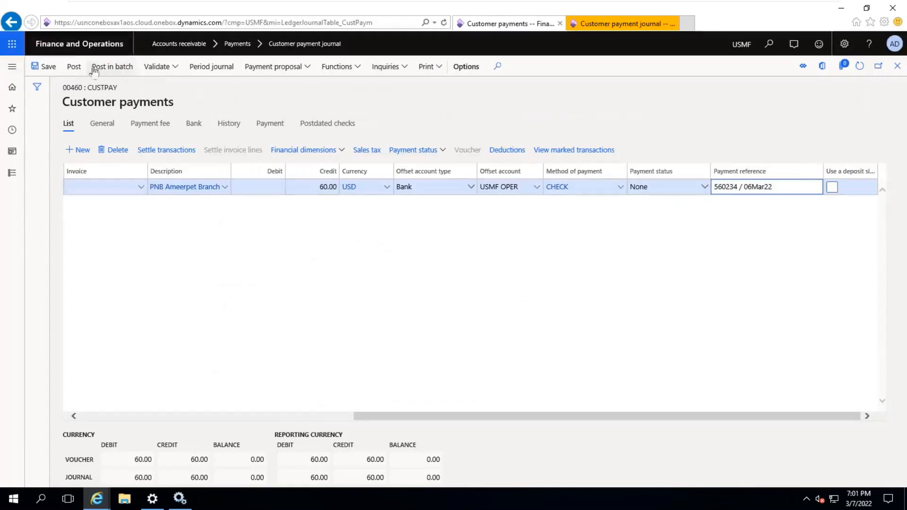
pyautogui.click(74, 69)
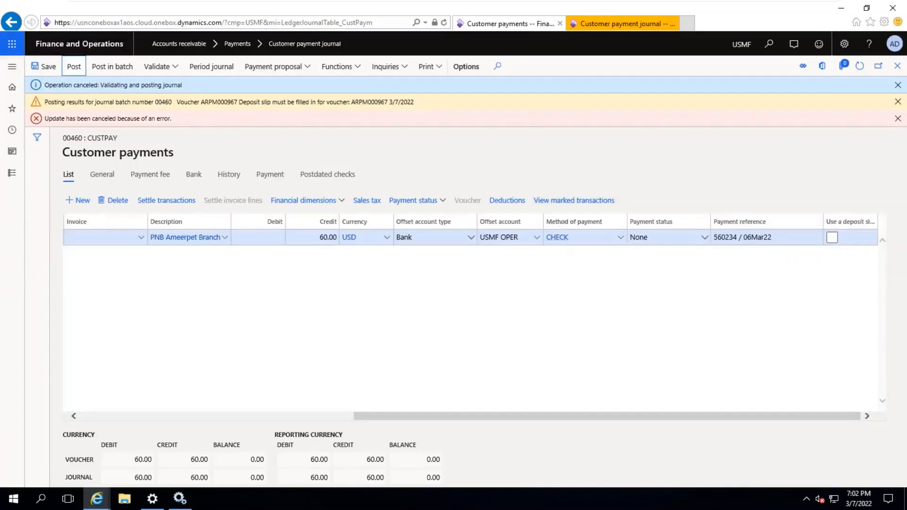
# Enable the deposit slip on the payment line again, dismiss the messages and post the journal
pyautogui.click(832, 238)
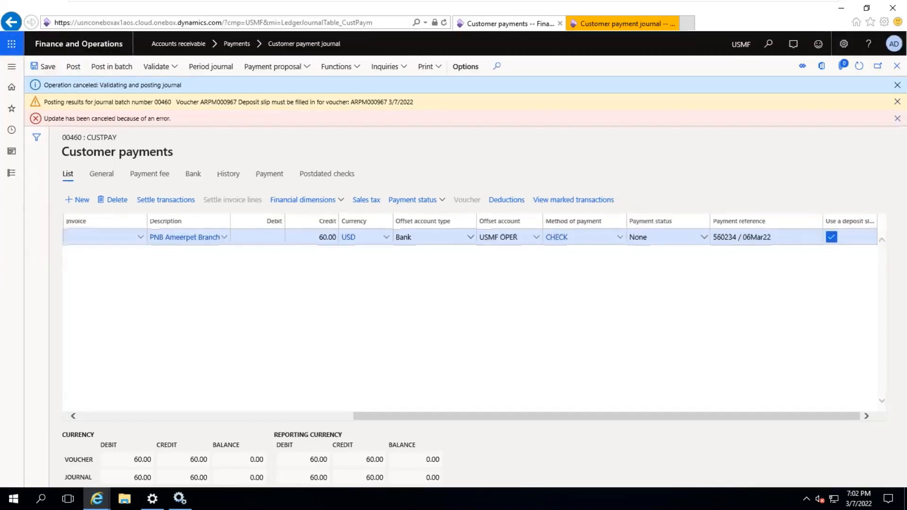
pyautogui.click(898, 118)
pyautogui.click(897, 102)
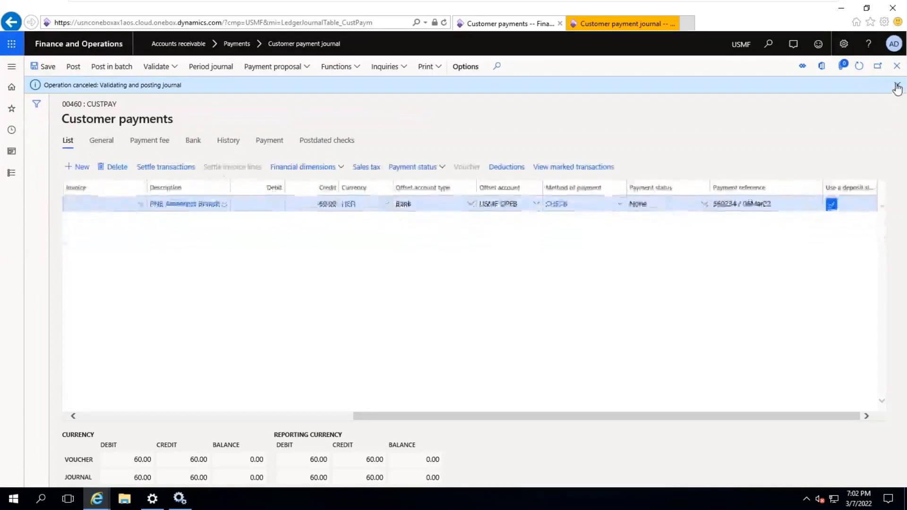
pyautogui.click(897, 85)
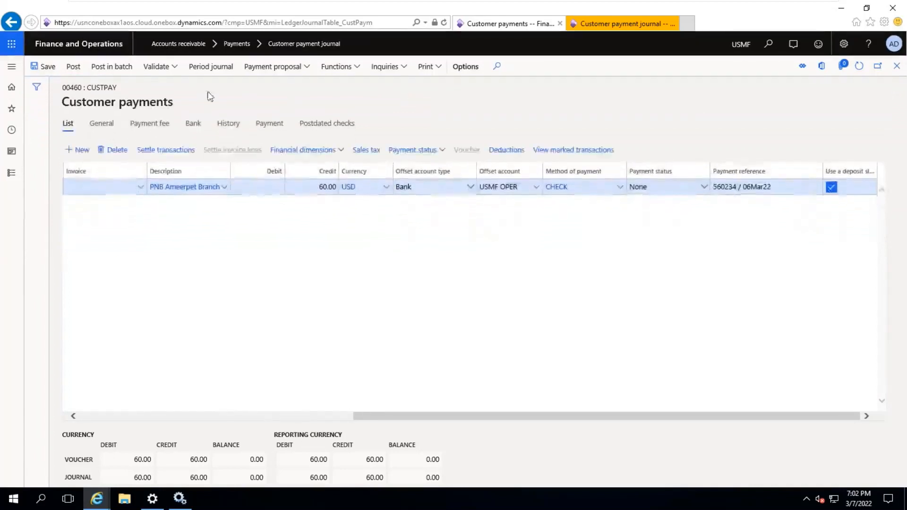
pyautogui.click(74, 68)
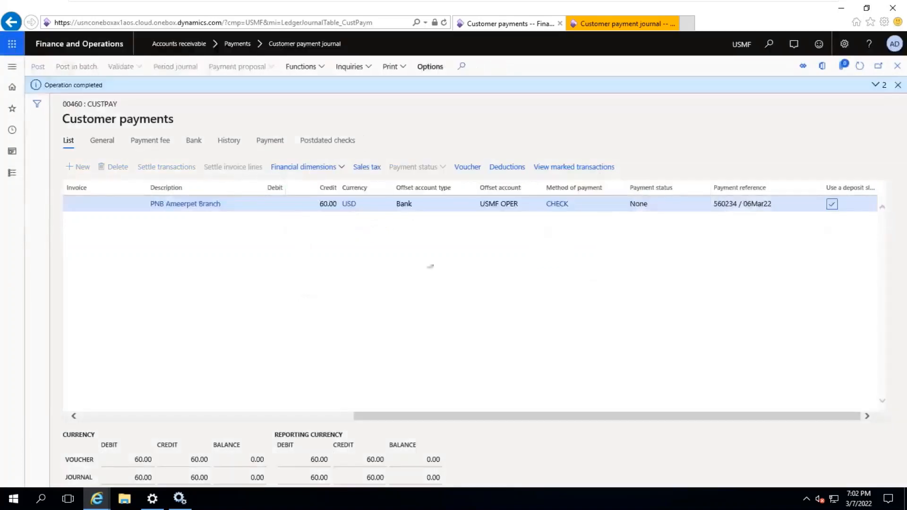
# Check the deposit slip field in the posted payment's bank details, and switch back to the Notepad notes
pyautogui.click(195, 142)
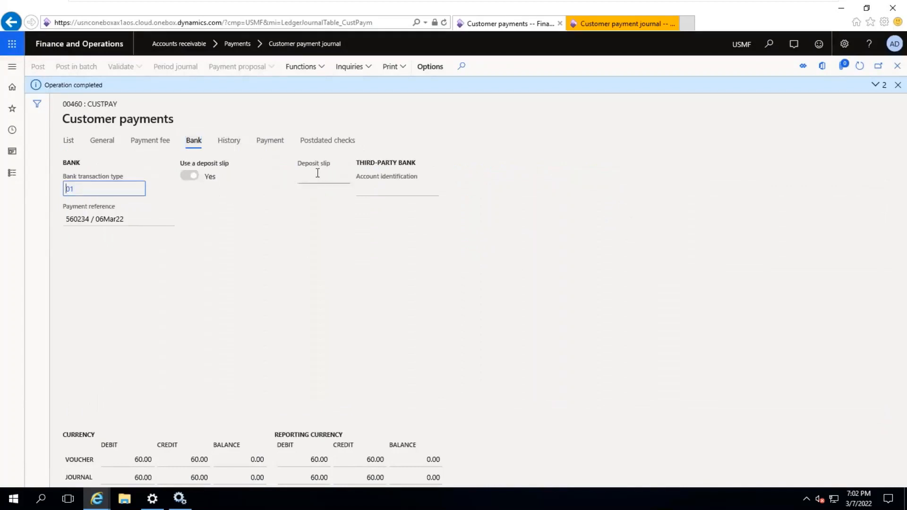
pyautogui.moveTo(324, 171)
pyautogui.moveTo(701, 1)
pyautogui.click(795, 2)
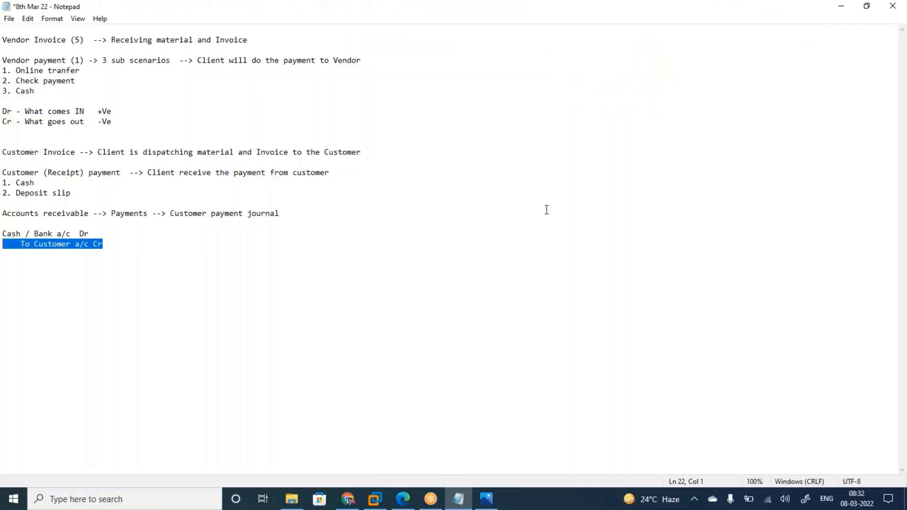
# Generate the deposit slip for the posted customer payment, dated 3/7/2022, and cancel the deposit slip report
pyautogui.click(349, 499)
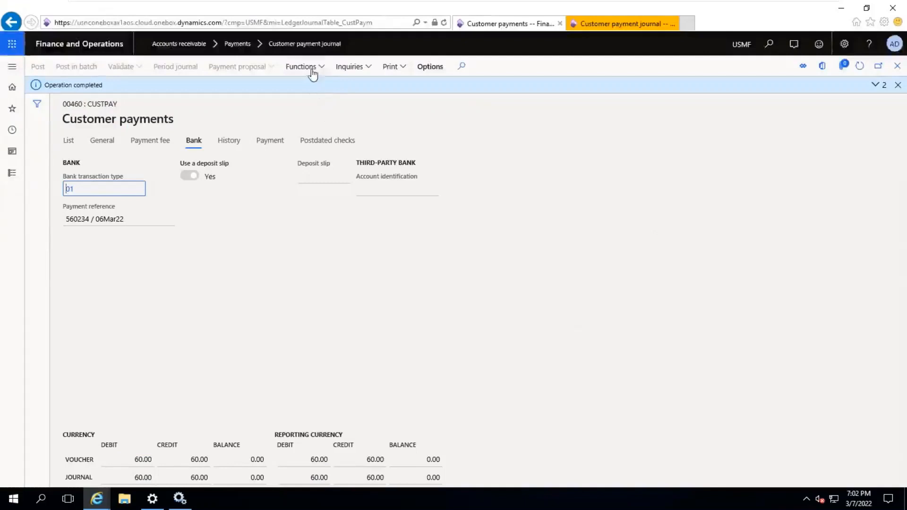
pyautogui.click(311, 71)
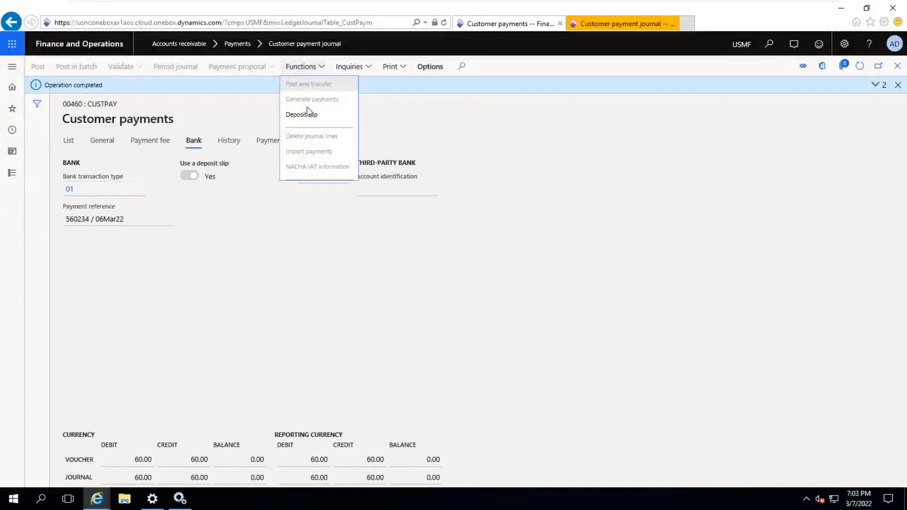
pyautogui.click(305, 115)
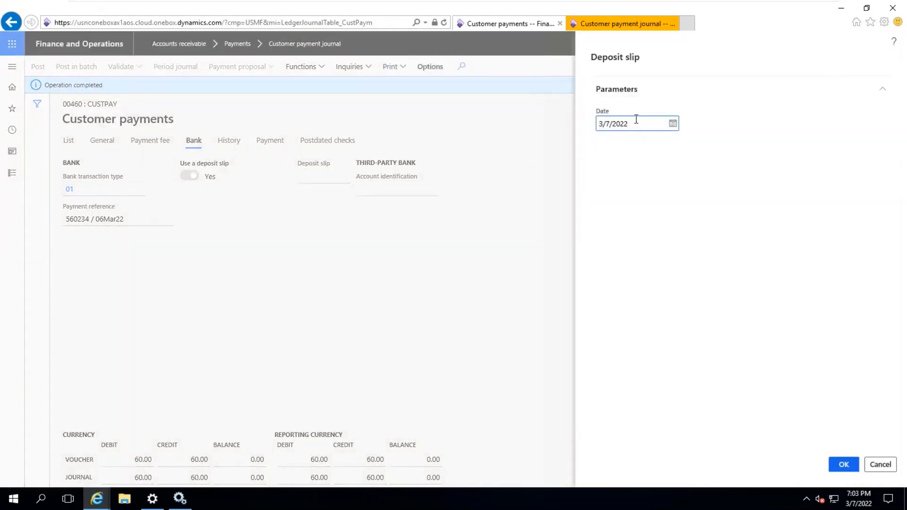
pyautogui.click(844, 465)
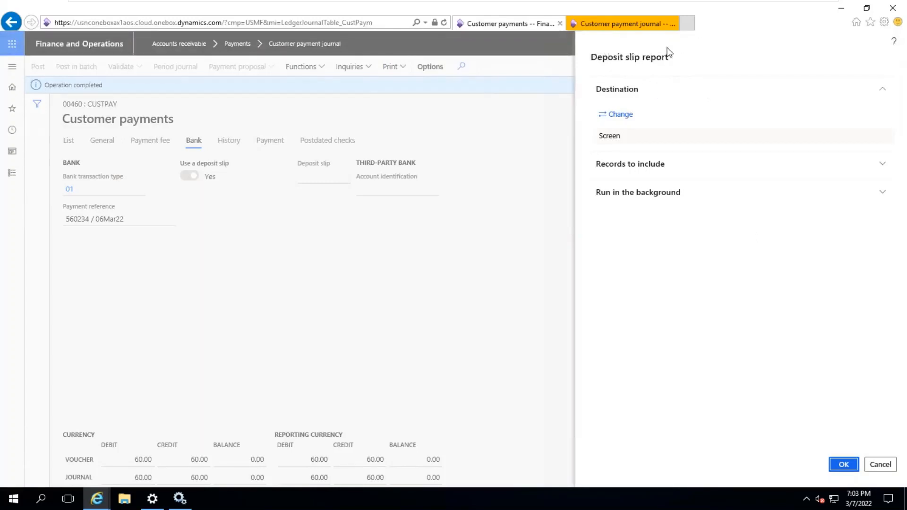
pyautogui.click(879, 464)
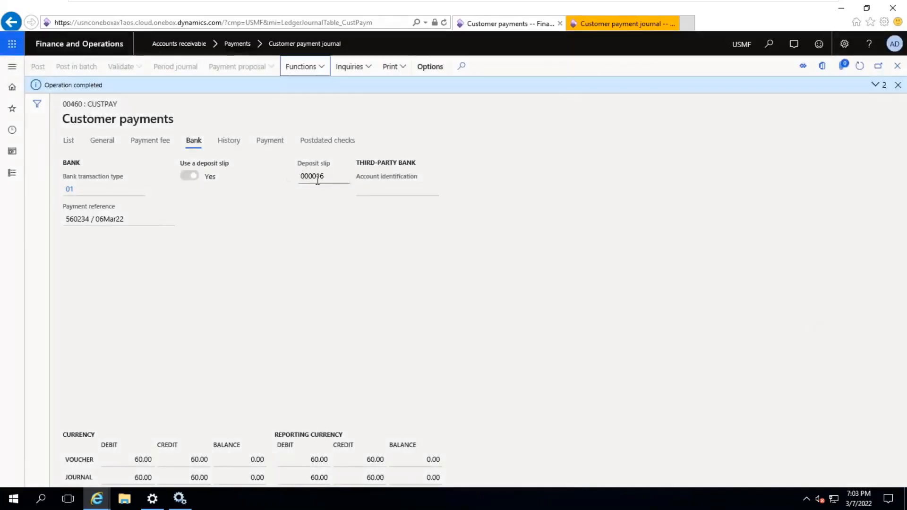
# Look at the sample deposit slip images in Chrome and return to the customer payment
pyautogui.moveTo(730, 4)
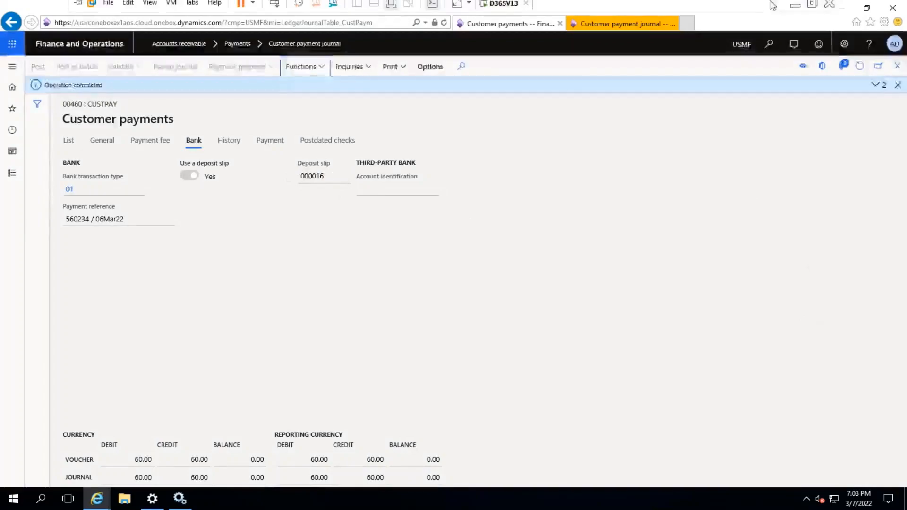
pyautogui.click(796, 9)
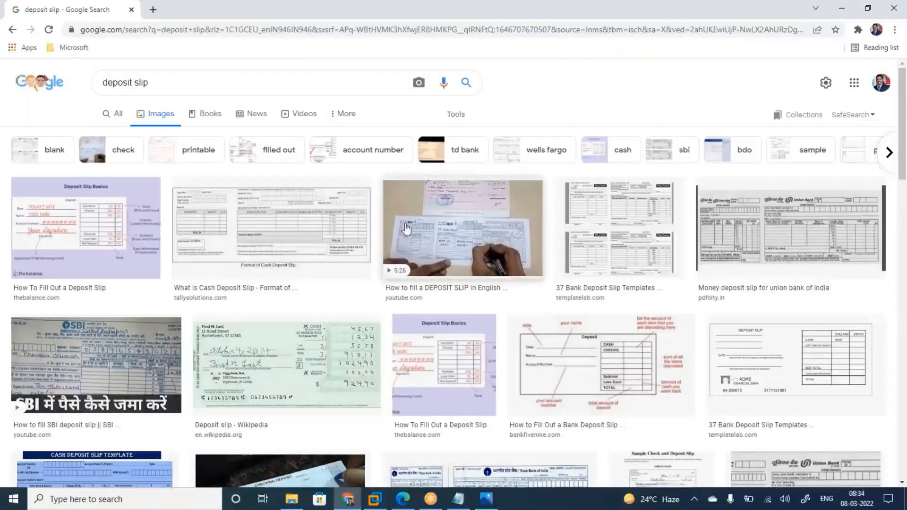
pyautogui.click(373, 501)
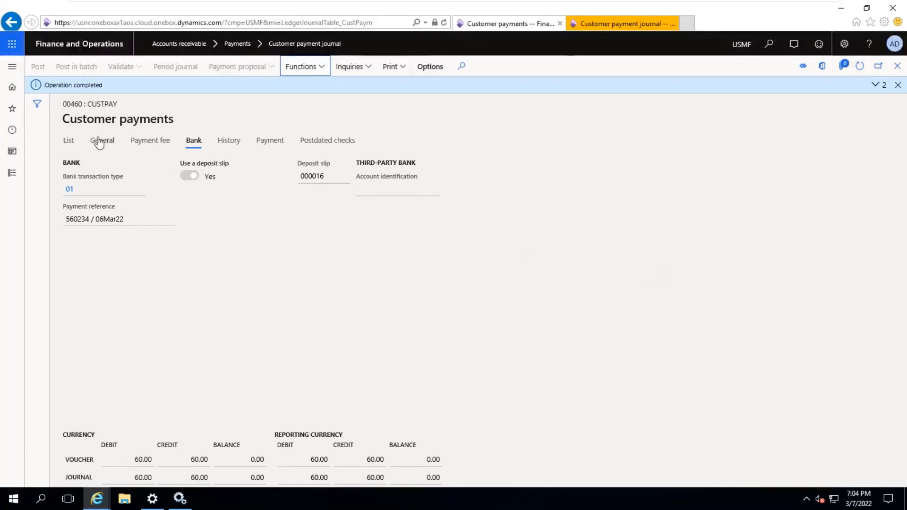
# Review the posted payment's journal line, the available deposit slip function and the deposit slip number in the bank details
pyautogui.click(69, 144)
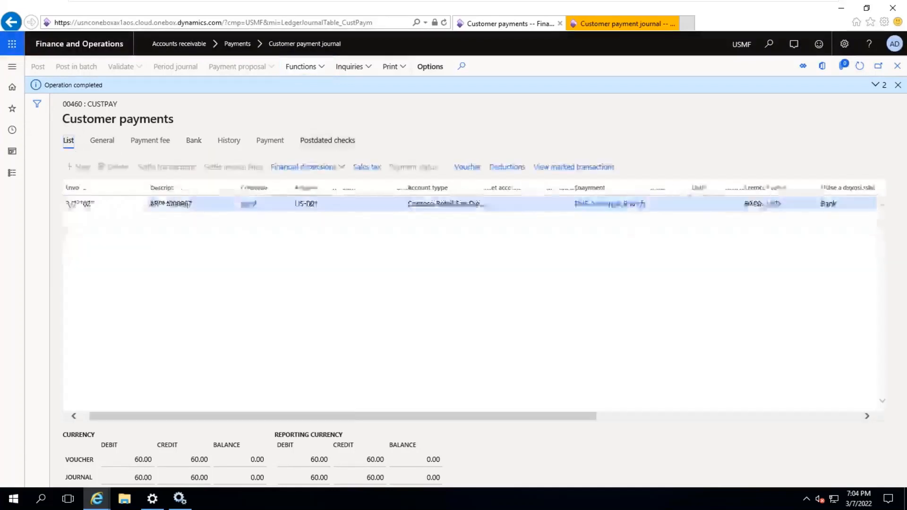
pyautogui.click(302, 67)
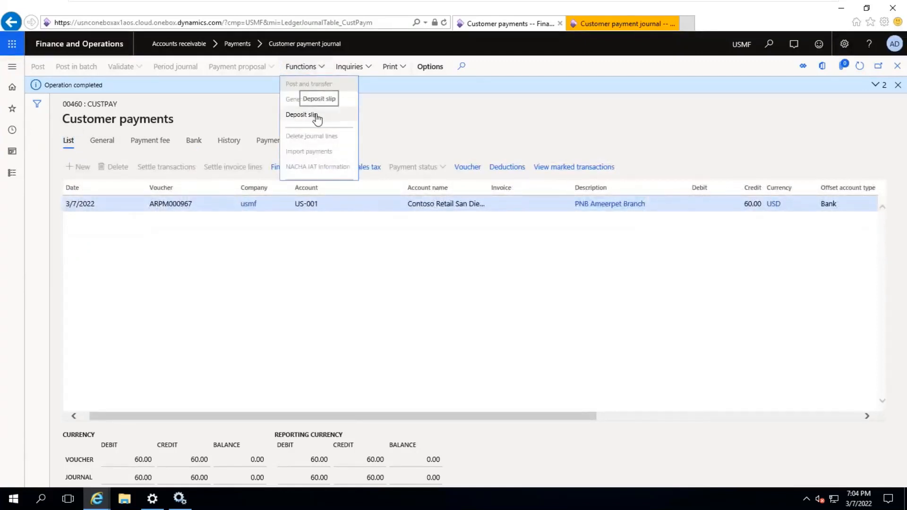
pyautogui.click(391, 113)
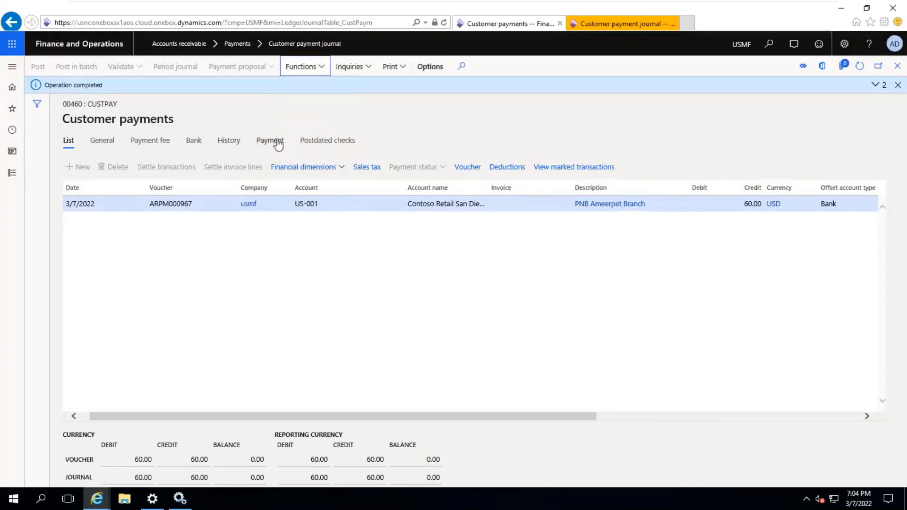
pyautogui.click(194, 141)
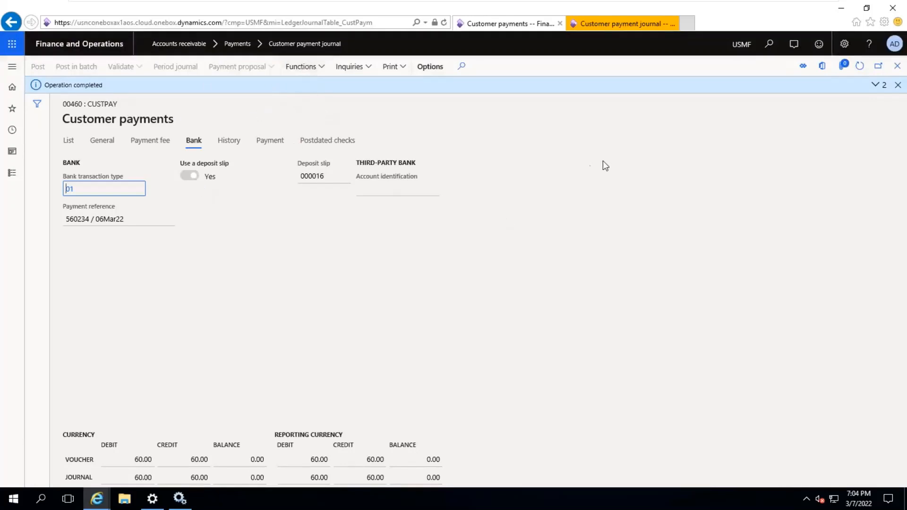
# Close the posted payment, create a new customer payment journal named CustPay and open its lines
pyautogui.click(899, 86)
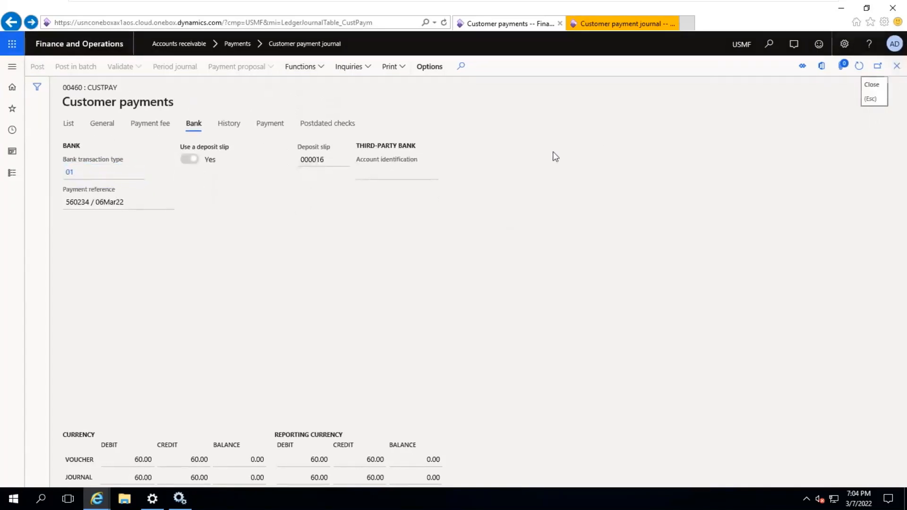
pyautogui.press('Escape')
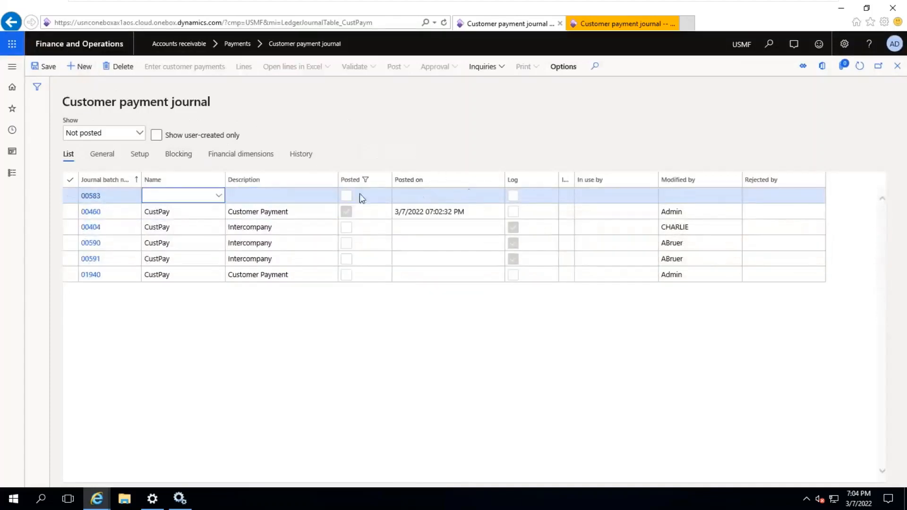
pyautogui.click(218, 197)
pyautogui.click(182, 227)
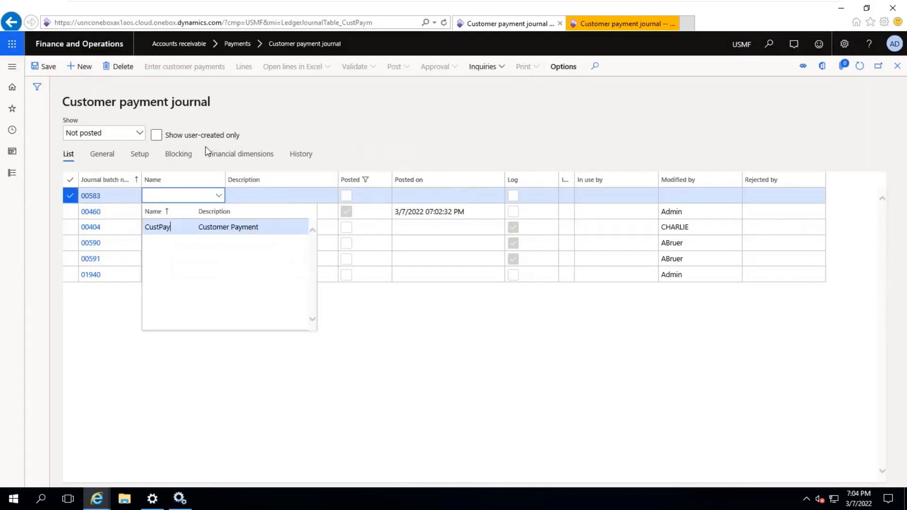
pyautogui.click(243, 67)
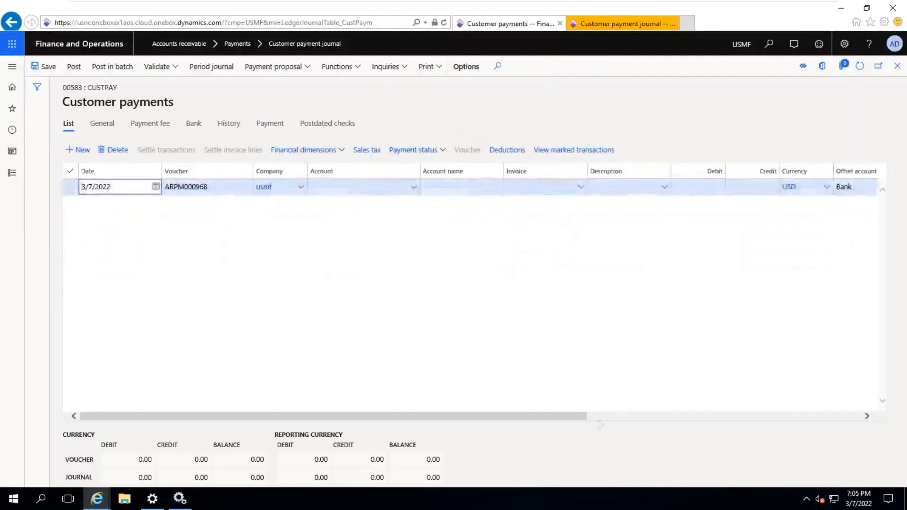
# Examine the columns of the blank payment line, and look at the sample deposit slip images in Chrome again
pyautogui.moveTo(563, 418); pyautogui.dragTo(701, 407)
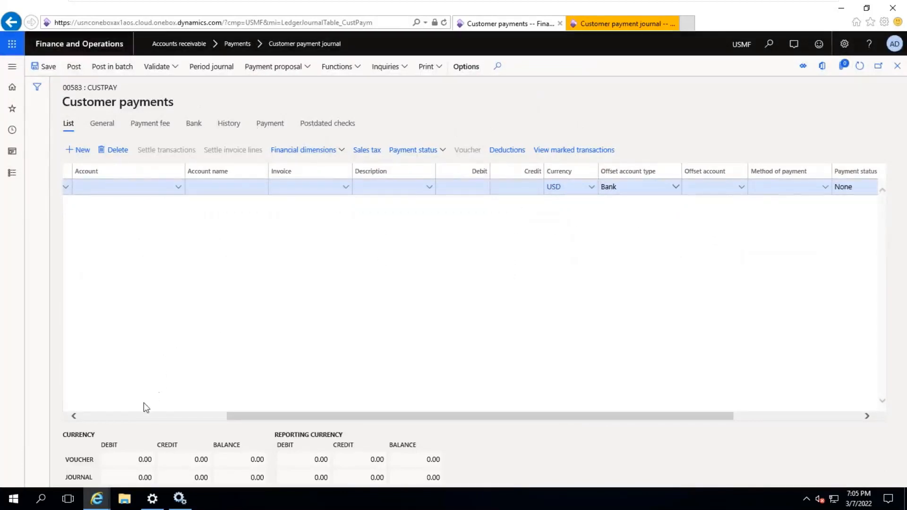
pyautogui.click(125, 414)
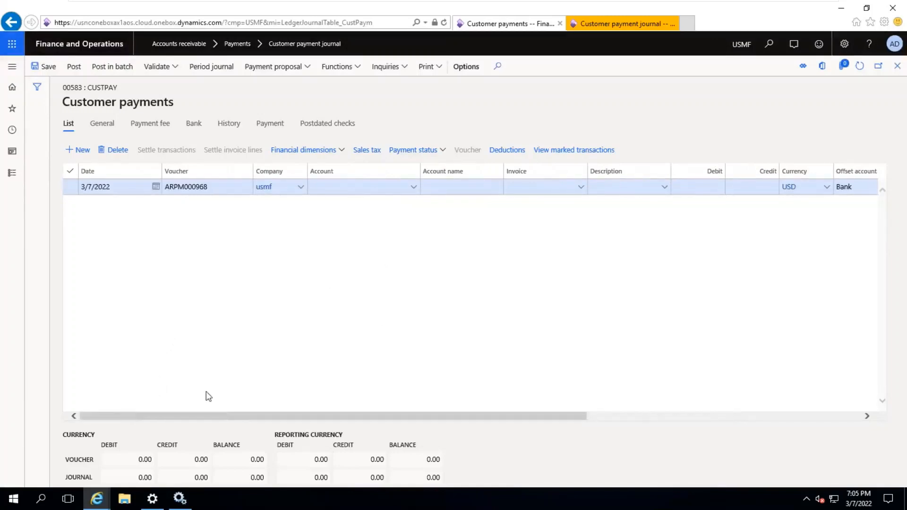
pyautogui.click(600, 24)
pyautogui.click(502, 25)
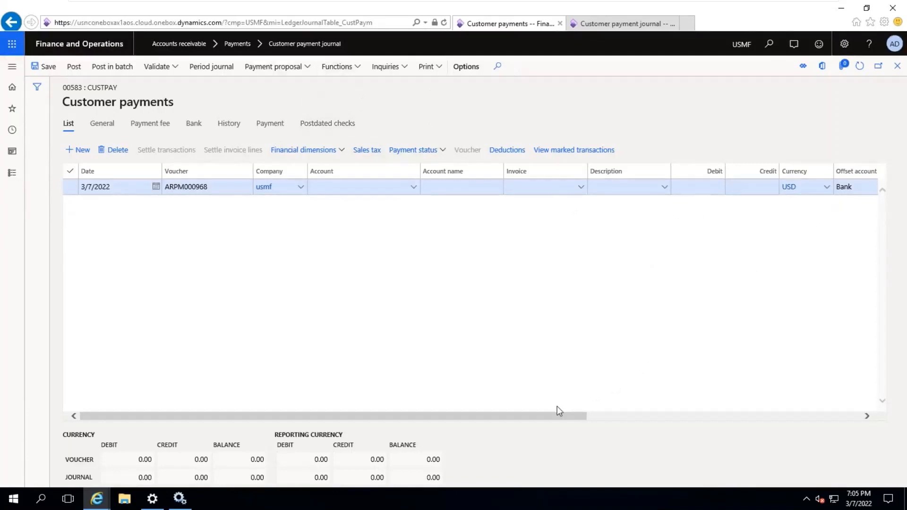
pyautogui.moveTo(560, 412); pyautogui.dragTo(713, 147)
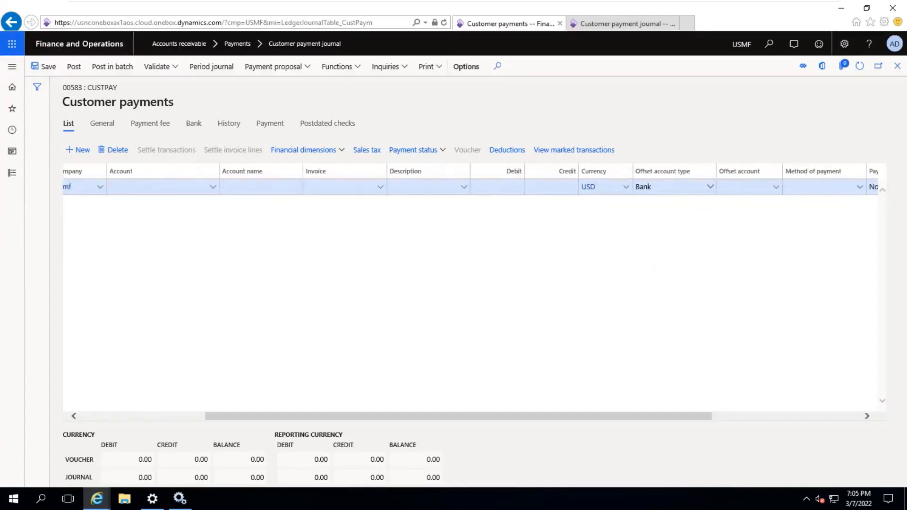
pyautogui.moveTo(665, 2)
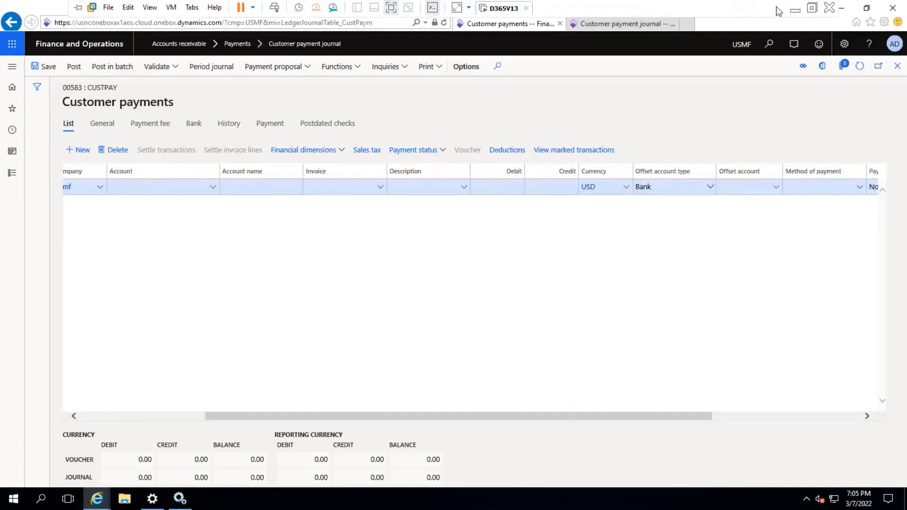
pyautogui.click(791, 11)
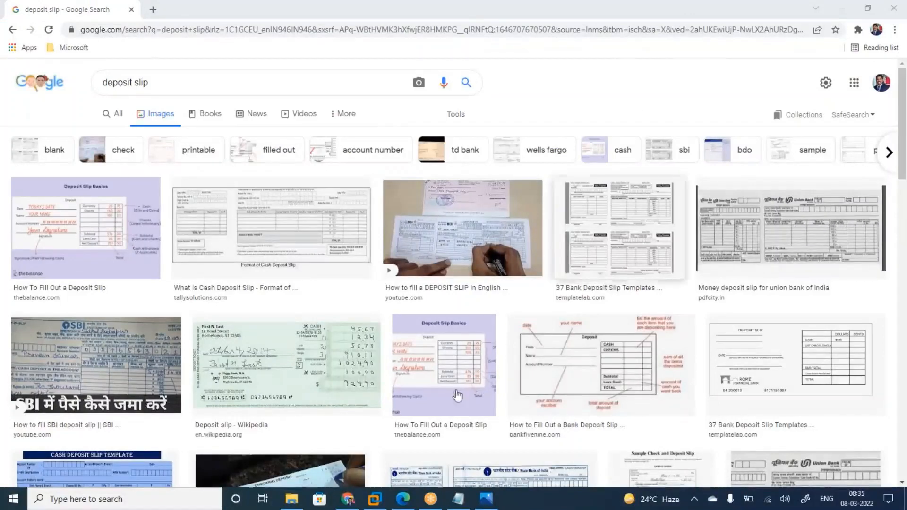
pyautogui.click(373, 500)
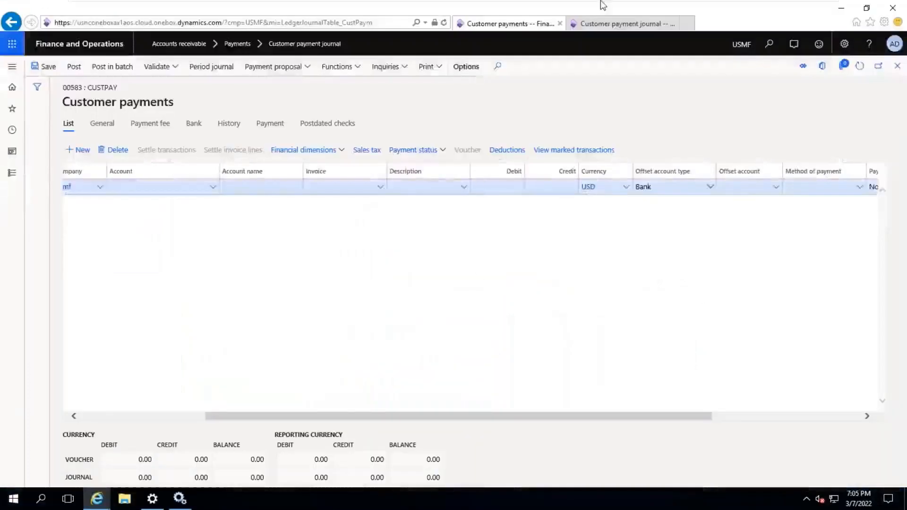
# Open the All customers list of Accounts receivable in the second browser tab
pyautogui.click(608, 24)
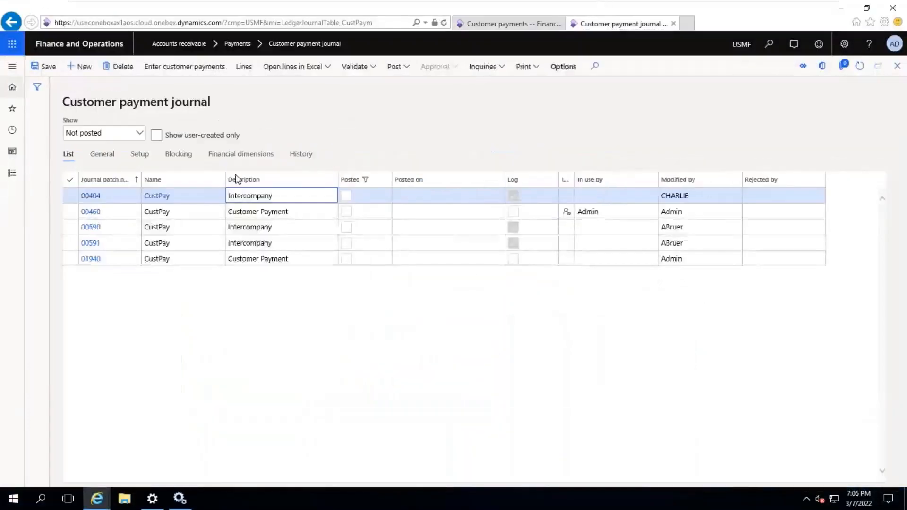
pyautogui.click(486, 27)
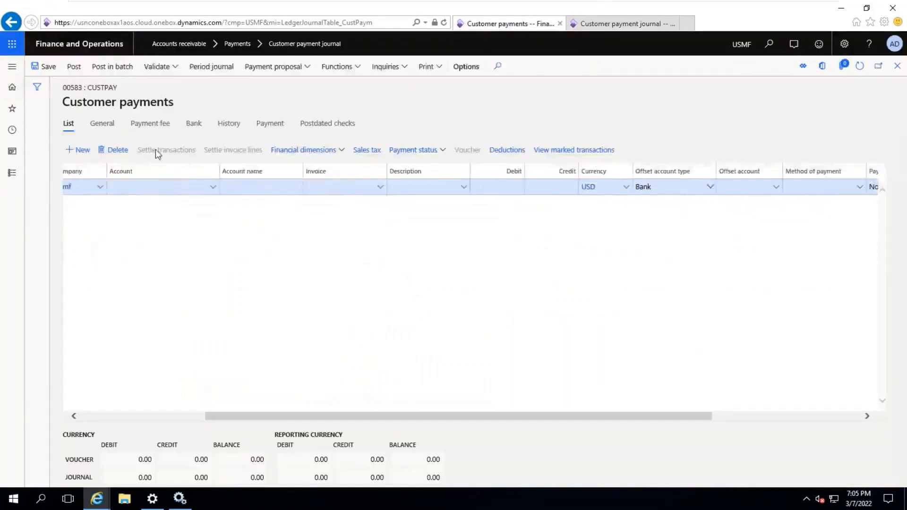
pyautogui.click(602, 24)
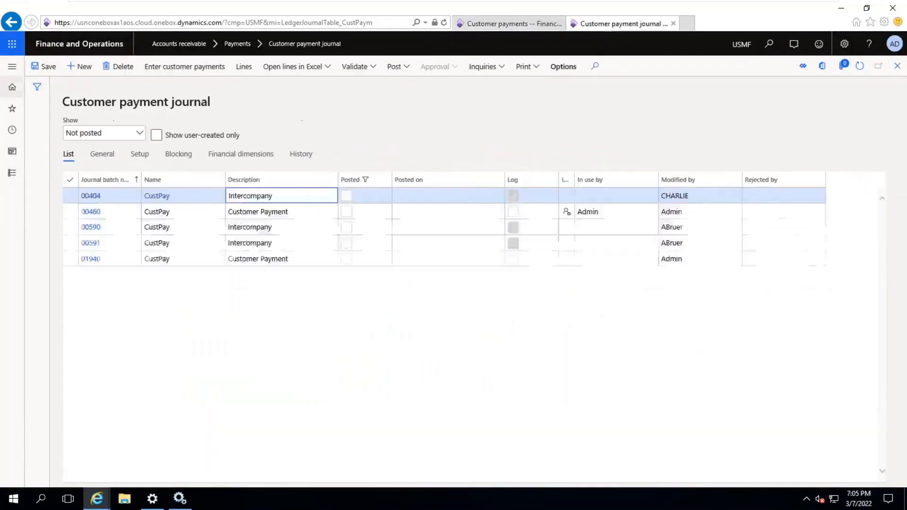
pyautogui.click(10, 175)
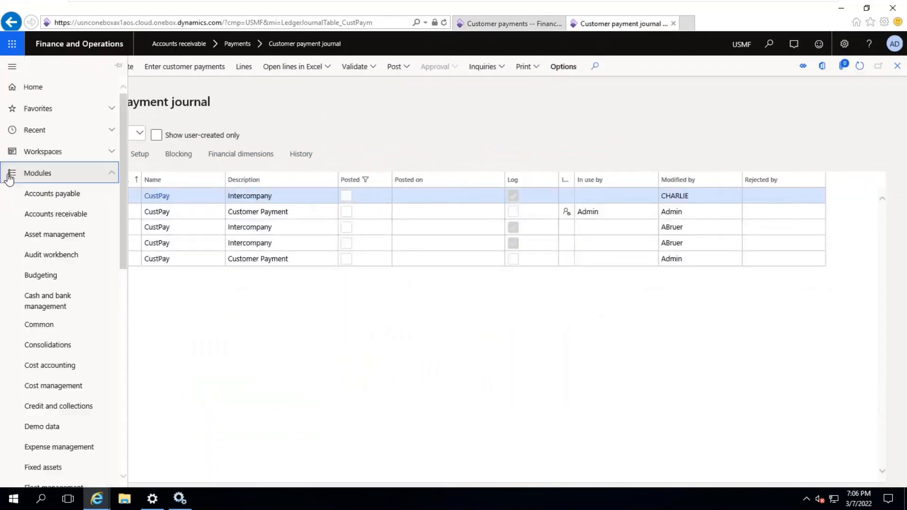
pyautogui.click(60, 215)
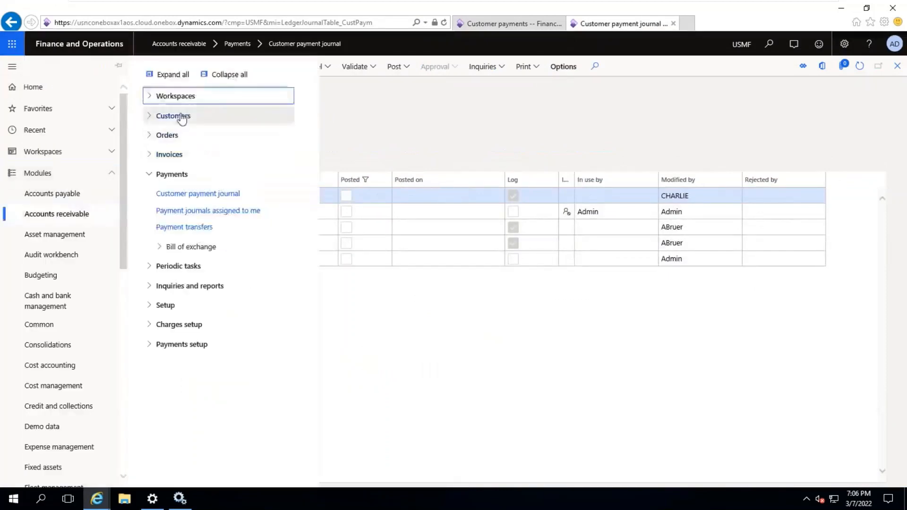
pyautogui.click(183, 117)
pyautogui.click(185, 135)
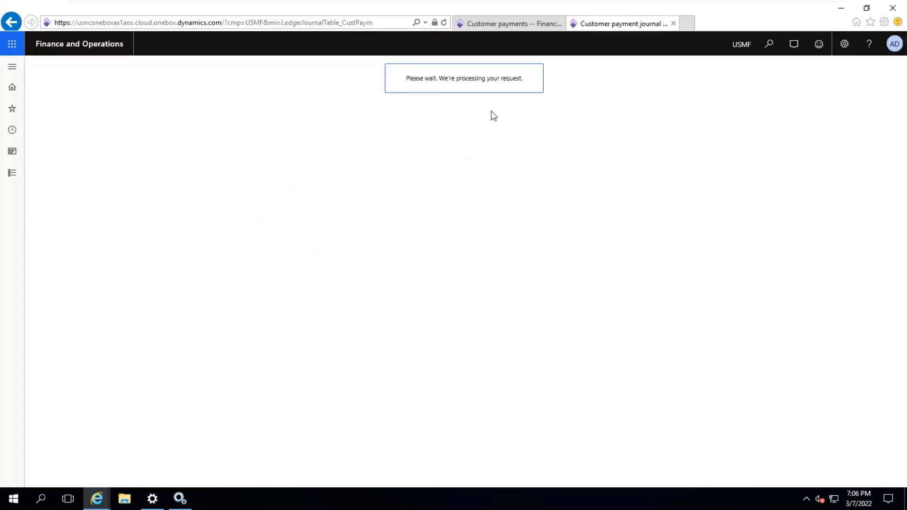
pyautogui.click(492, 25)
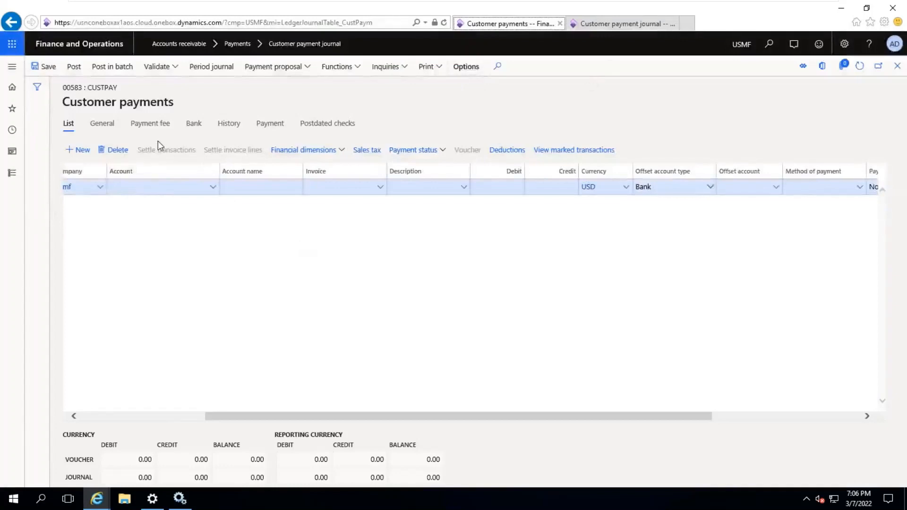
pyautogui.click(622, 24)
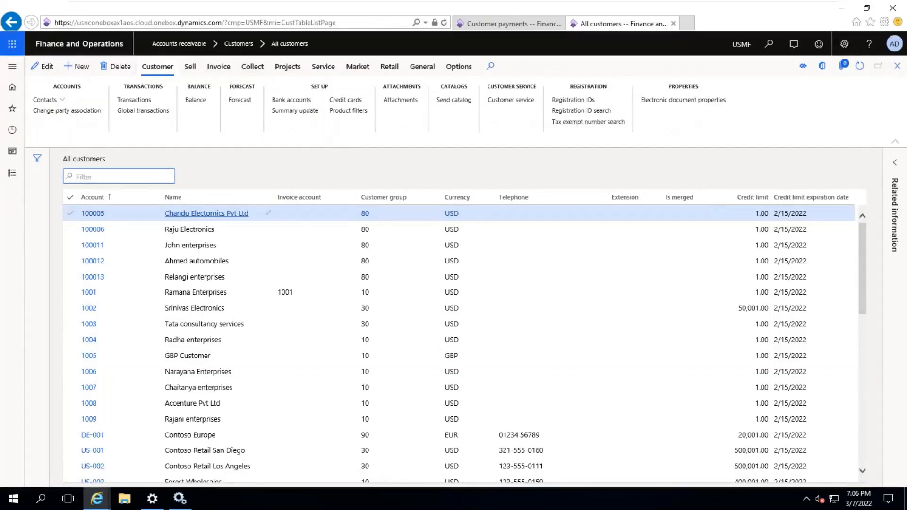
# Open the Settle transactions form for the first customer, Chandu Electornics Pvt Ltd
pyautogui.click(253, 66)
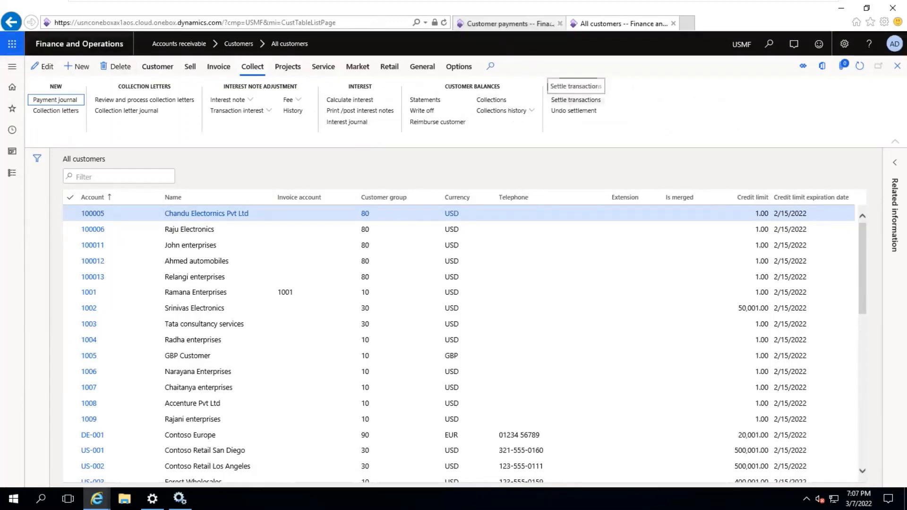
pyautogui.click(507, 24)
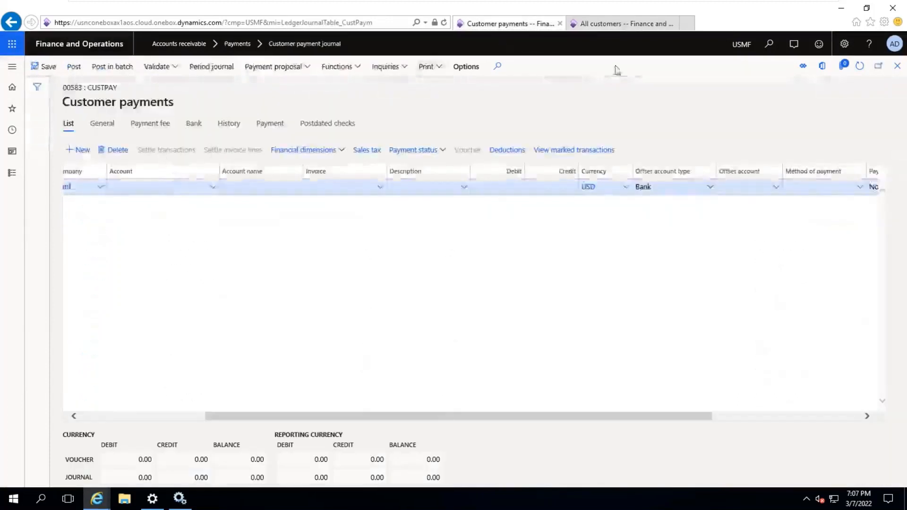
pyautogui.click(609, 23)
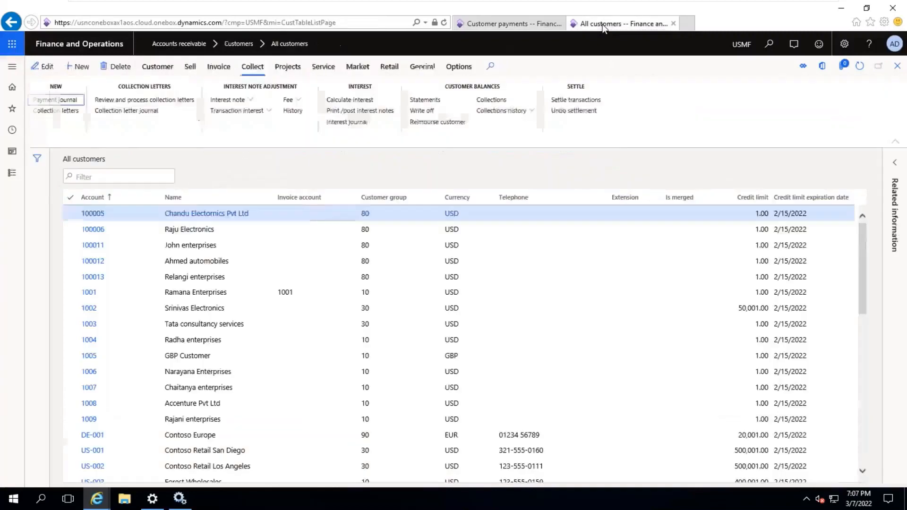
pyautogui.click(562, 101)
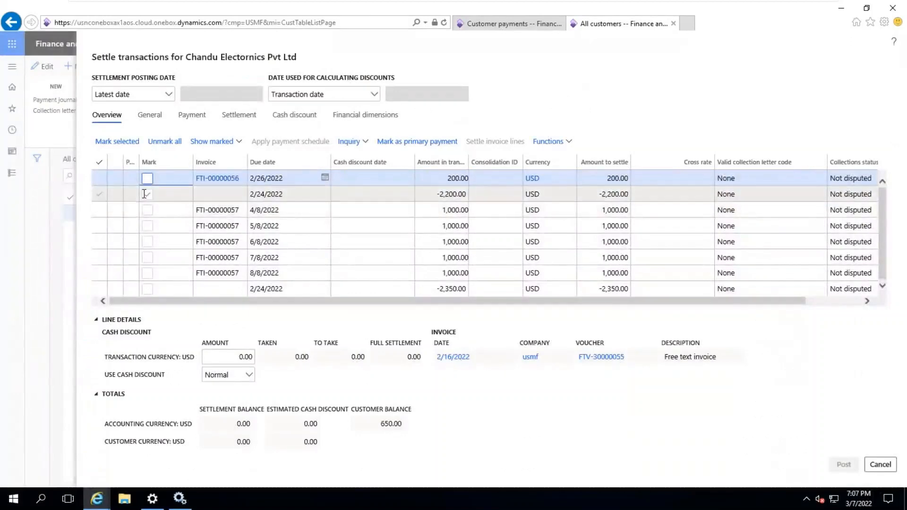
# Mark the 200.00 invoice due 2/26/2022 and the -2,200.00 payment dated 2/24/2022, and post the settlement
pyautogui.click(148, 178)
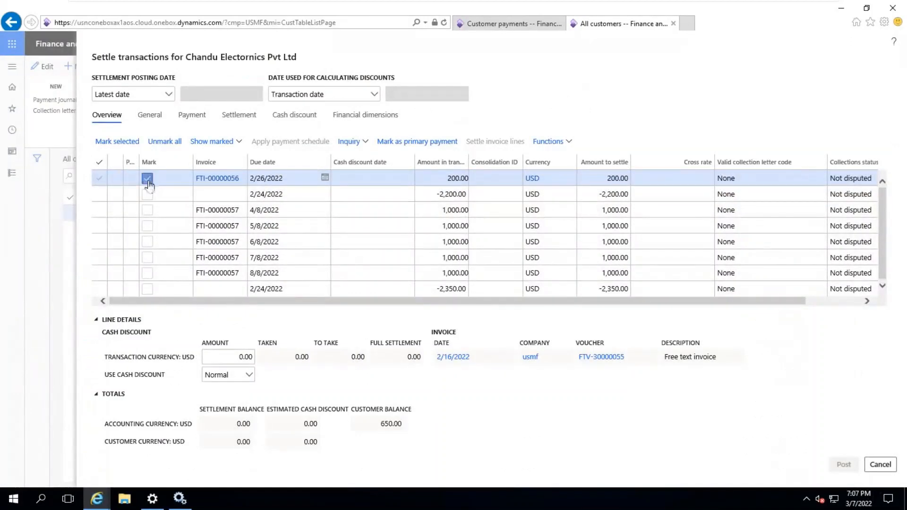
pyautogui.click(147, 194)
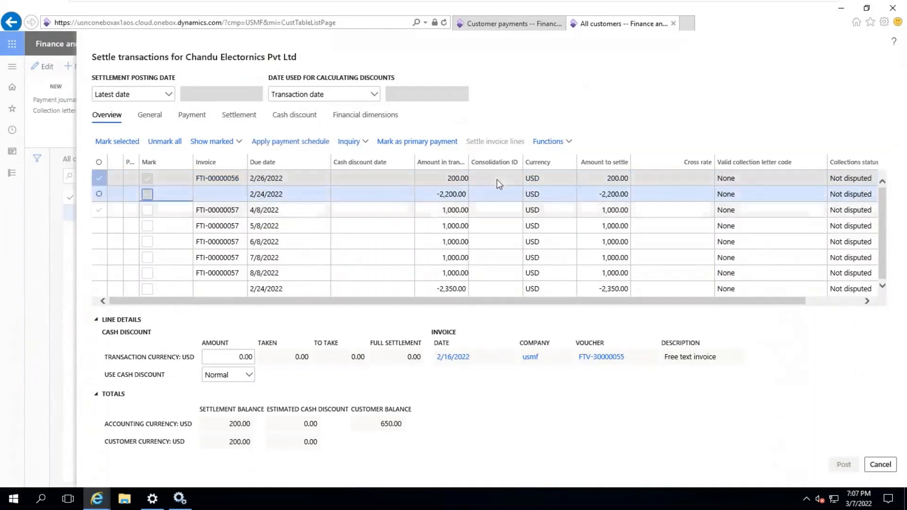
pyautogui.click(845, 465)
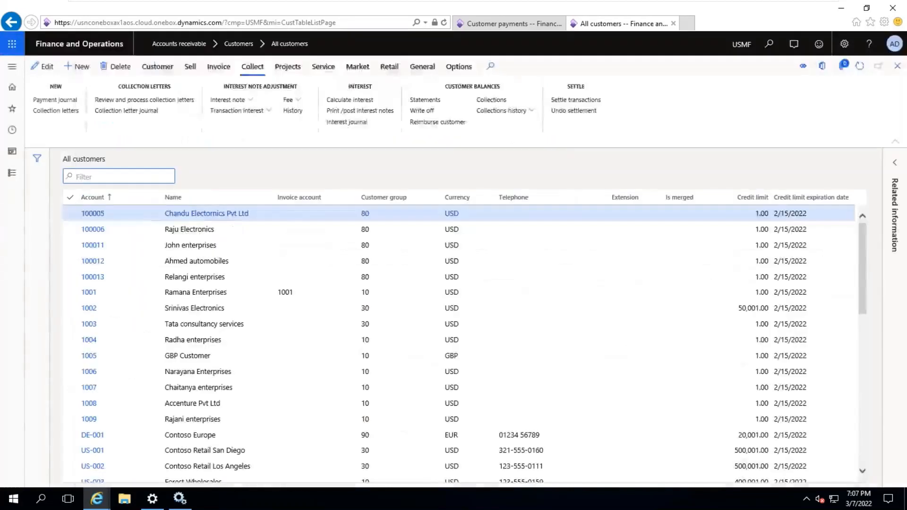
# Open the Undo settlement form for the same customer to view the settled vouchers, and close it without reversing anything
pyautogui.click(573, 111)
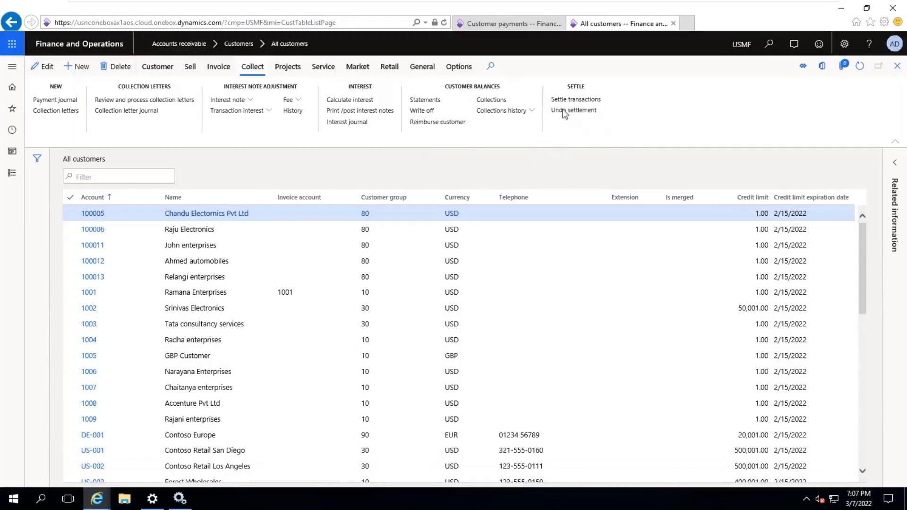
pyautogui.click(564, 111)
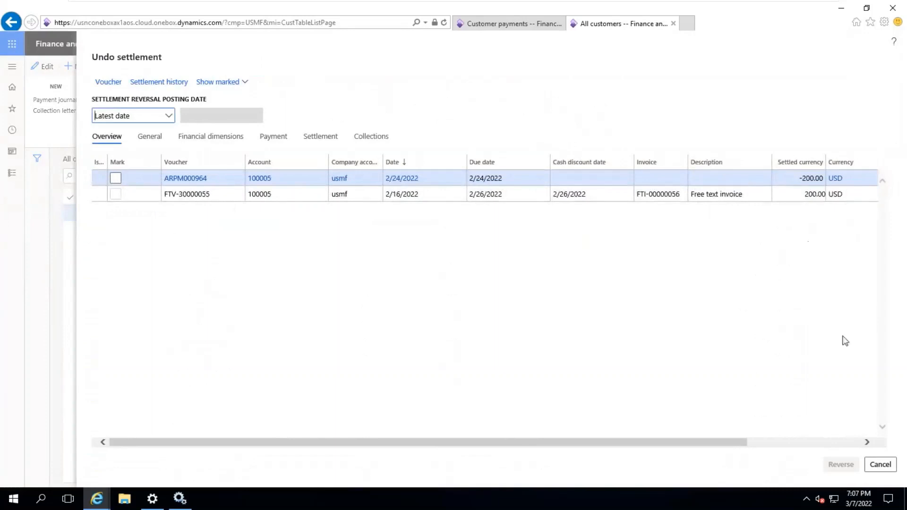
pyautogui.click(880, 464)
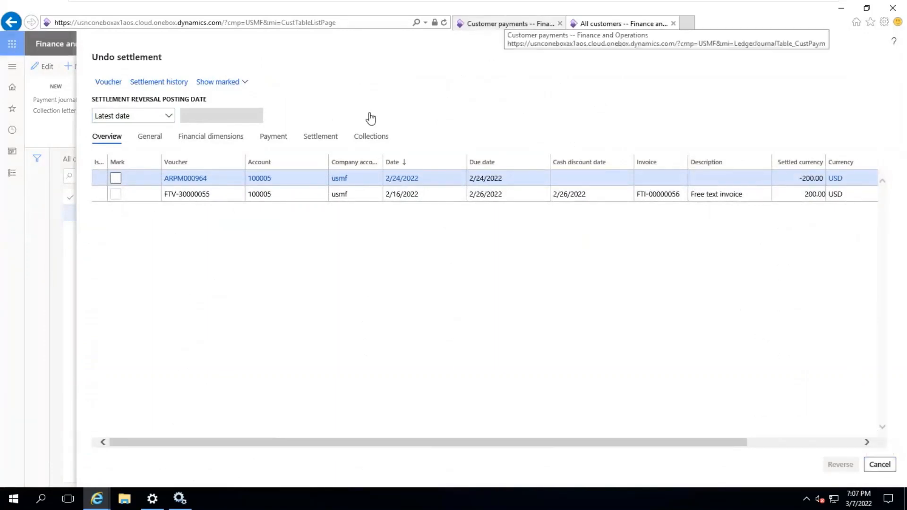
# Look at the Settle transactions option on the customer payment journal lines, and return to the All customers list
pyautogui.click(502, 23)
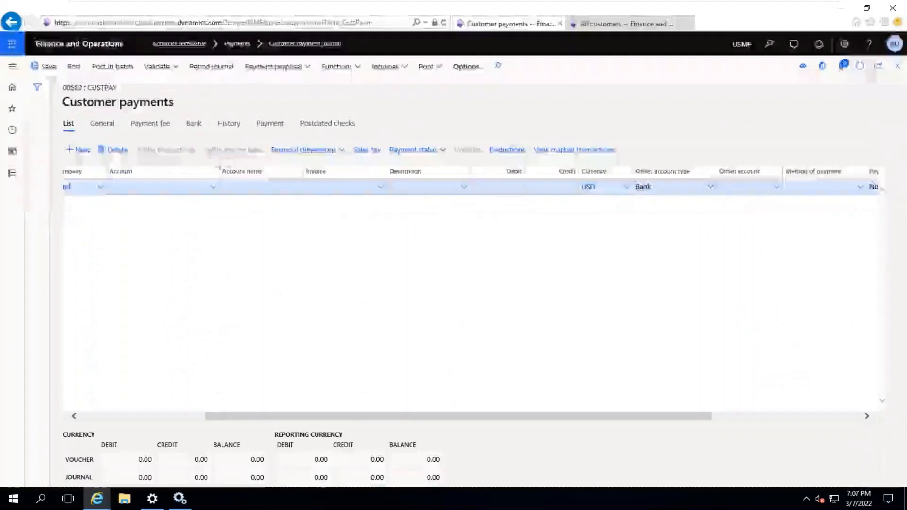
pyautogui.click(166, 419)
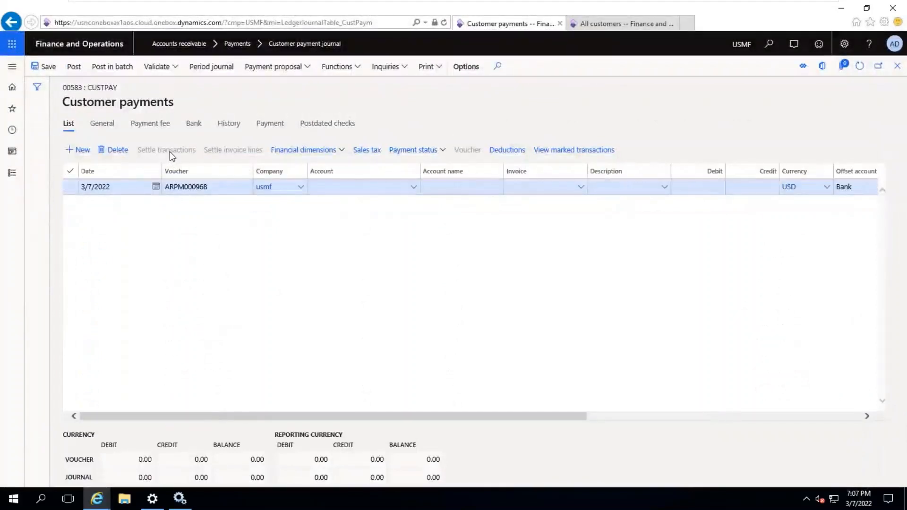
pyautogui.click(628, 23)
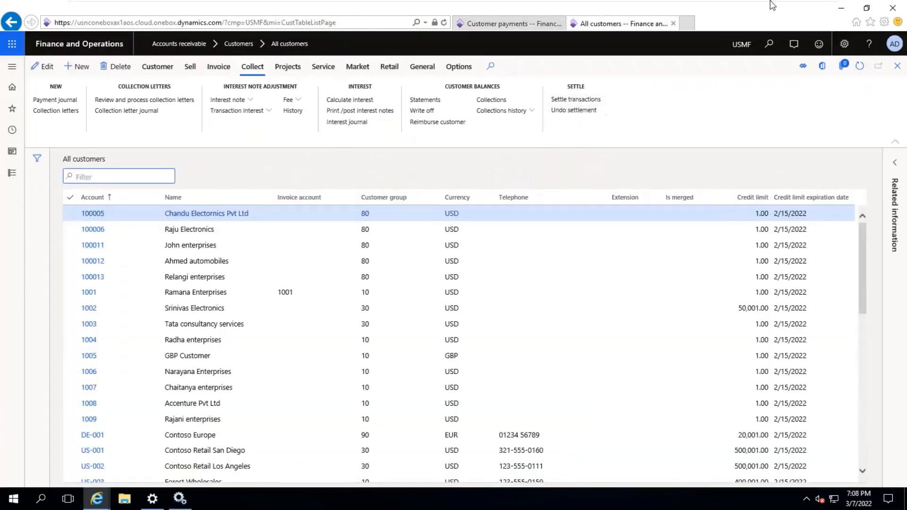
# Switch to the Notepad notes and start a list below the journal entry with "1. Vendor Invoice" and "2. Vendor payment"
pyautogui.moveTo(773, 2)
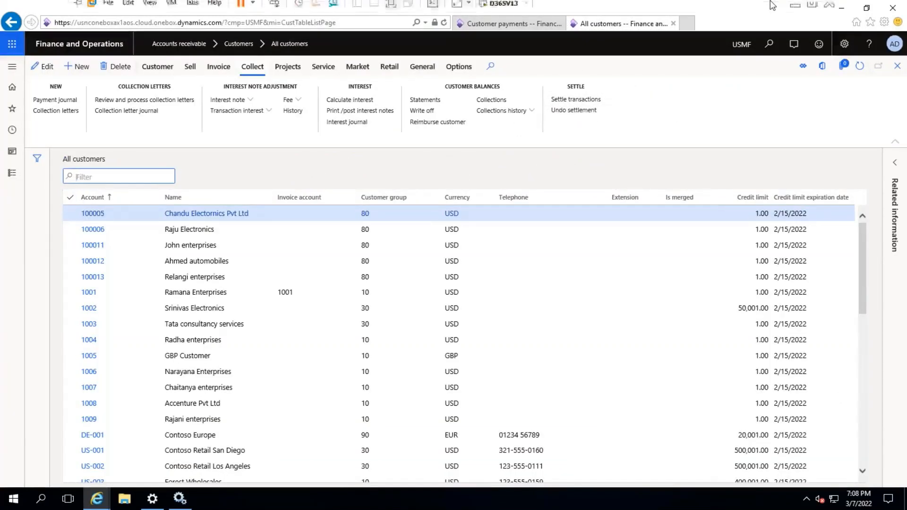
pyautogui.click(795, 9)
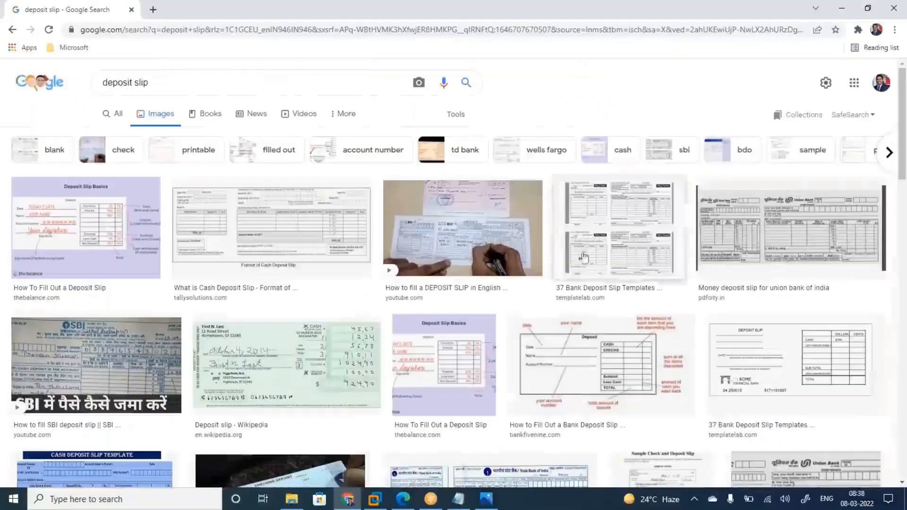
pyautogui.click(458, 503)
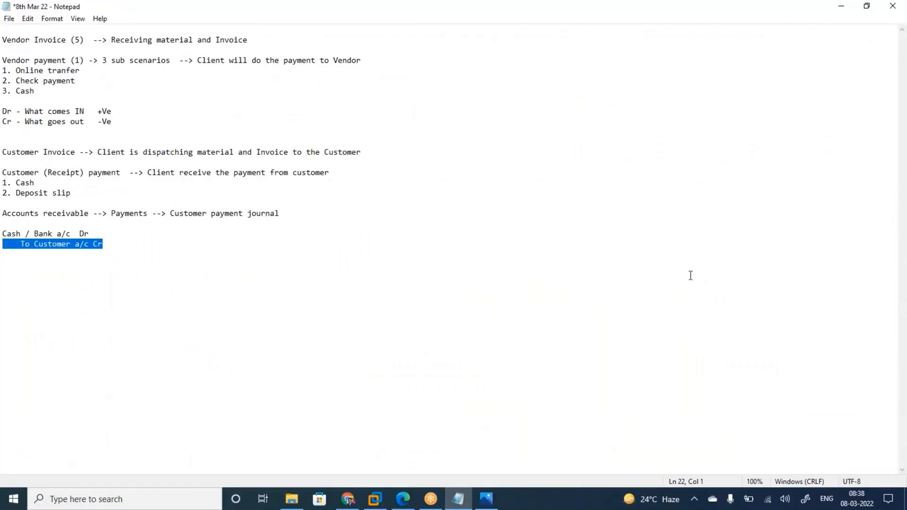
pyautogui.click(762, 269)
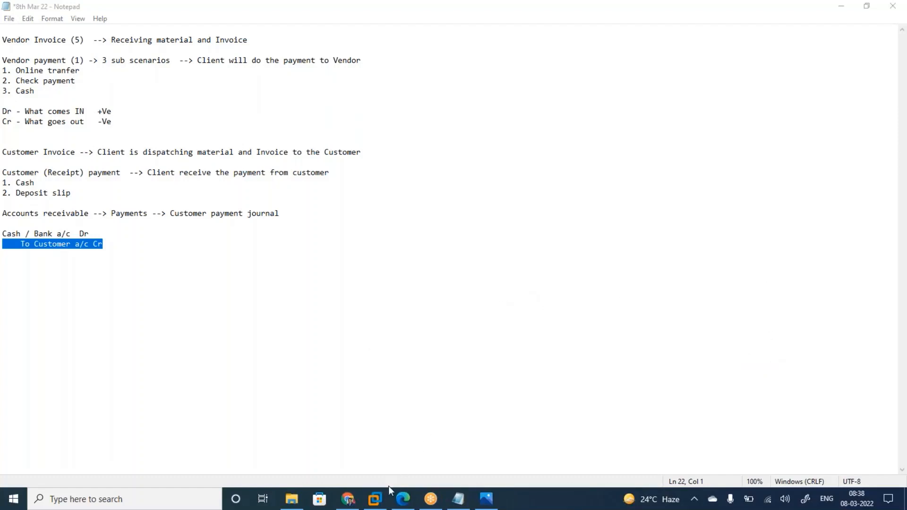
pyautogui.click(119, 236)
pyautogui.click(118, 244)
pyautogui.press('Return')
pyautogui.press('Return')
pyautogui.press('Return')
pyautogui.press('Return')
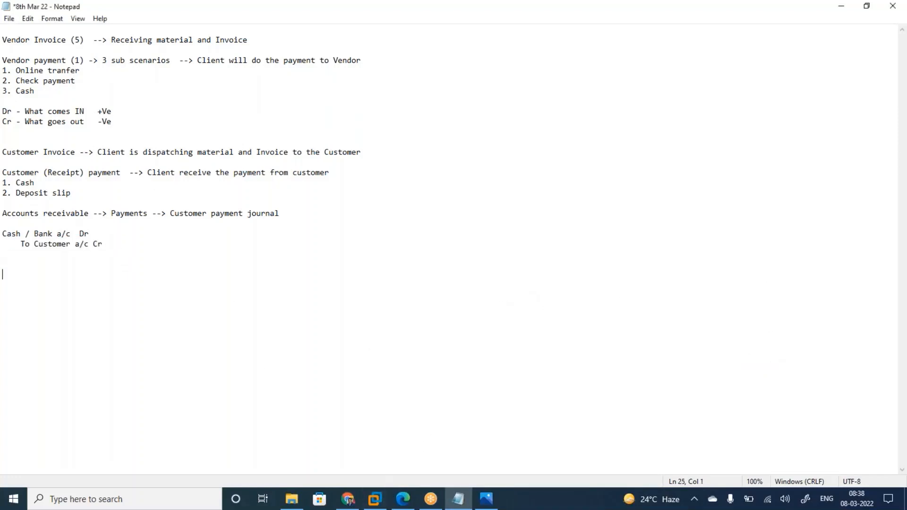
pyautogui.write('1. Vendor Invoice')
pyautogui.press('Return')
pyautogui.write('2. Vendor payment')
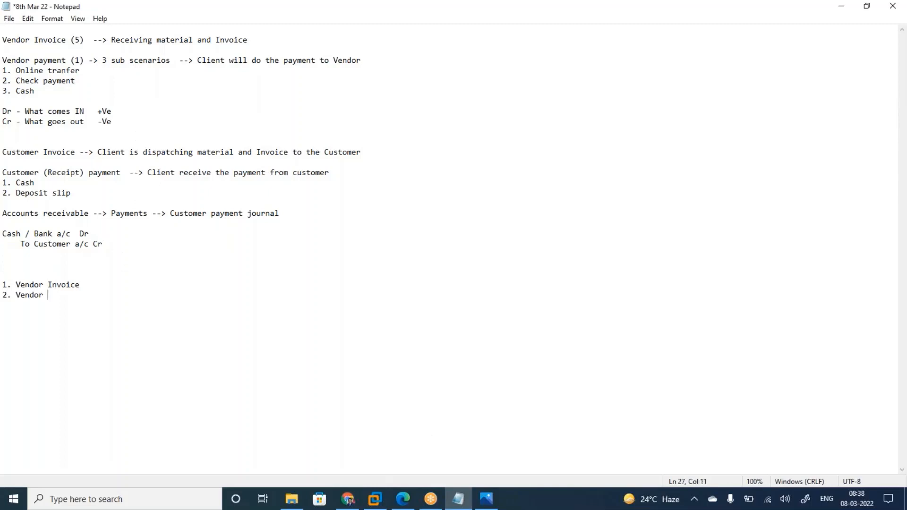
# Add "3. Customer Invoice" to the numbered list
pyautogui.press('Return')
pyautogui.write('3. Custoemr')
pyautogui.press('BackSpace')
pyautogui.press('BackSpace')
pyautogui.press('BackSpace')
pyautogui.write('mer Invoice')
pyautogui.press('Return')
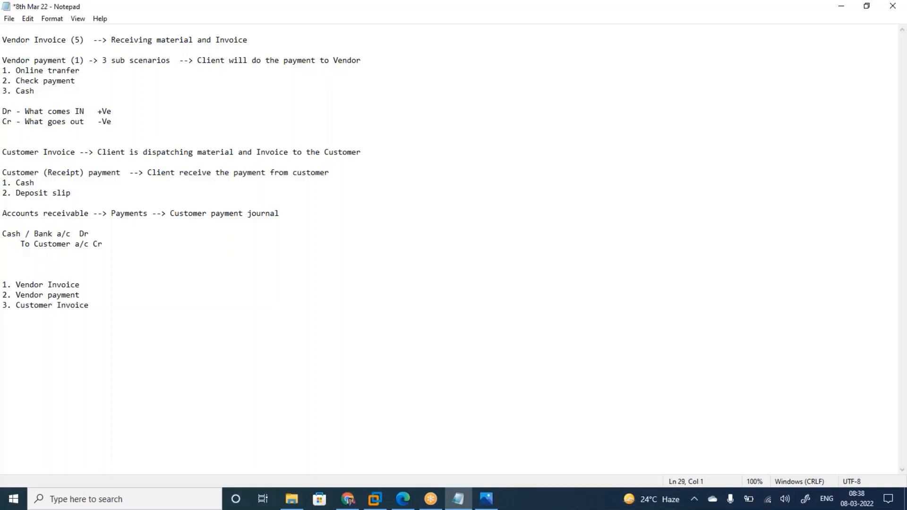
# Add "4. Customer payment" as the next item of the list
pyautogui.write('4. Customer ')
pyautogui.write('payemnt')
pyautogui.press('BackSpace')
pyautogui.press('BackSpace')
pyautogui.press('BackSpace')
pyautogui.press('BackSpace')
pyautogui.write('ment')
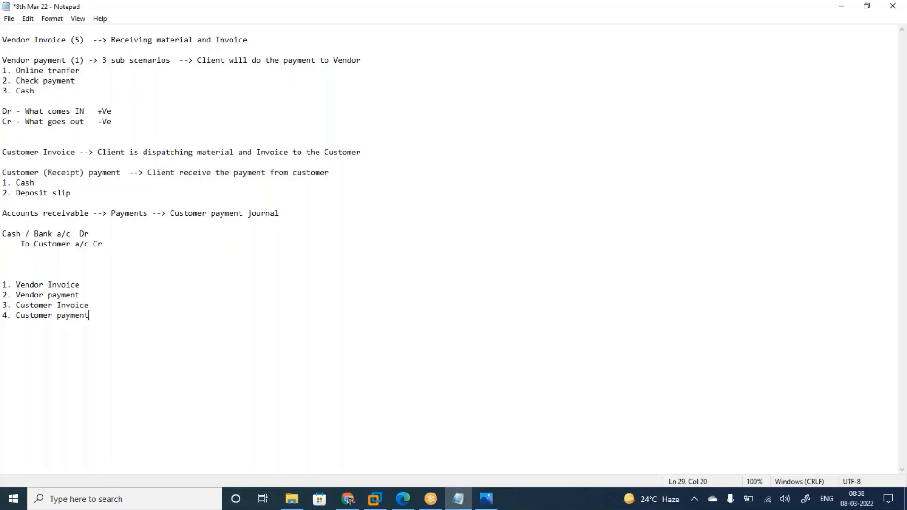
# Add "5. Check returns" on a new line of the list
pyautogui.press('Return')
pyautogui.write('5. Cehck')
pyautogui.press('BackSpace')
pyautogui.press('BackSpace')
pyautogui.press('BackSpace')
pyautogui.press('BackSpace')
pyautogui.press('BackSpace')
pyautogui.write('heck returns')
# Highlight the Vendor payment and Check returns items, and add "6. Deposit slip cancellation" at the end of the list
pyautogui.moveTo(81, 295); pyautogui.dragTo(5, 299)
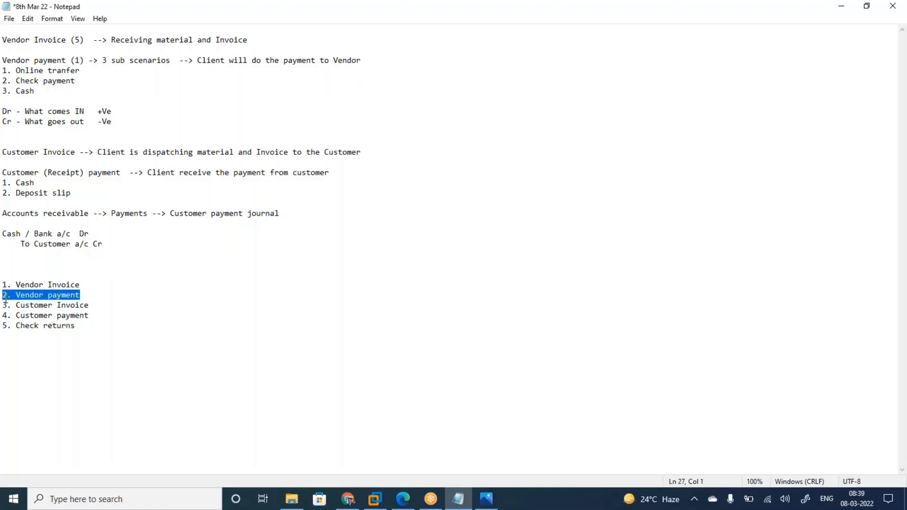
pyautogui.moveTo(77, 325); pyautogui.dragTo(5, 327)
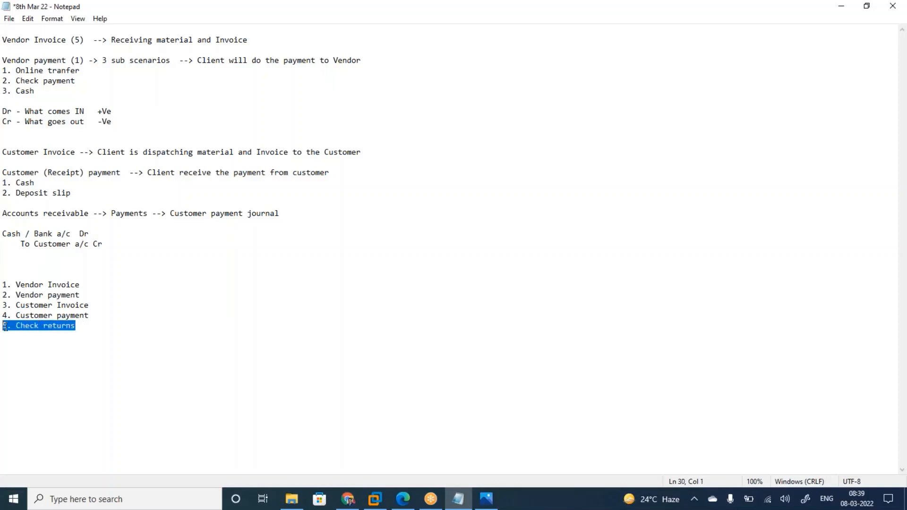
pyautogui.click(84, 326)
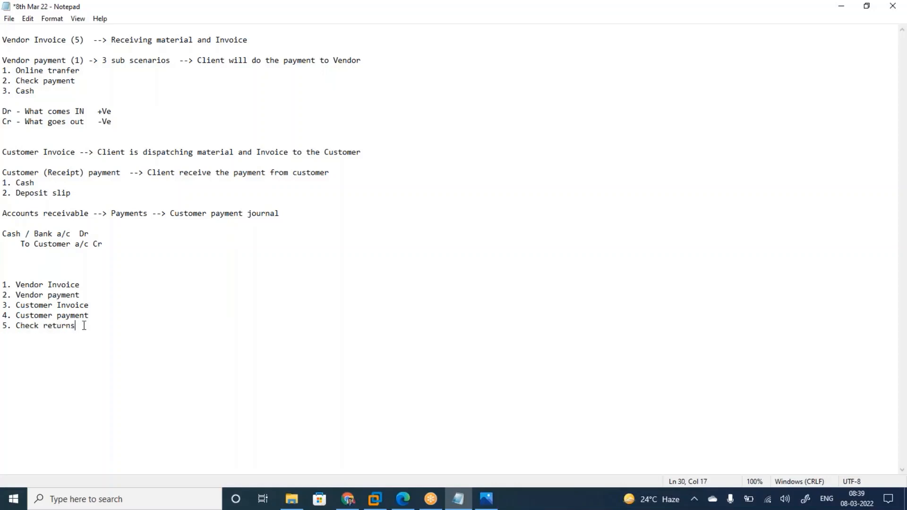
pyautogui.press('Return')
pyautogui.write('6. Depositi')
pyautogui.press('BackSpace')
pyautogui.write('slip cancellation')
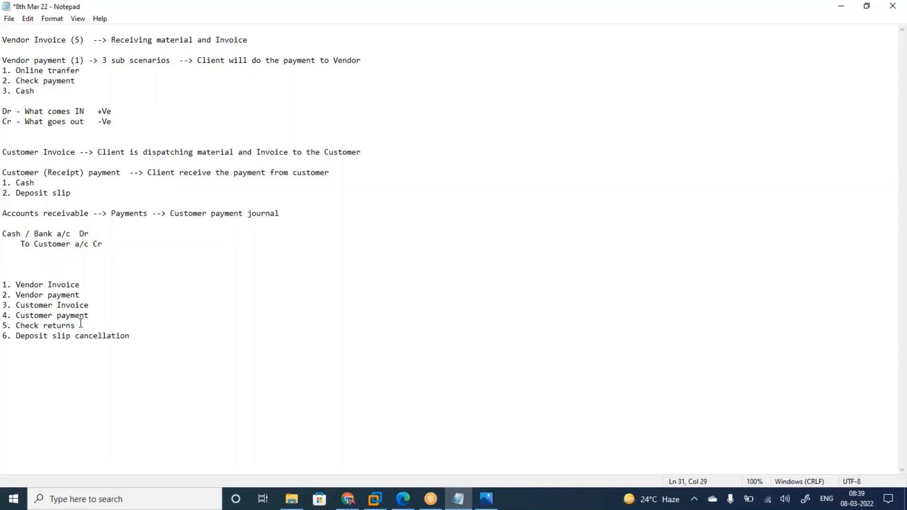
# Highlight the Customer payment and Deposit slip cancellation items, followed by the whole six-item list
pyautogui.moveTo(89, 315); pyautogui.dragTo(3, 315)
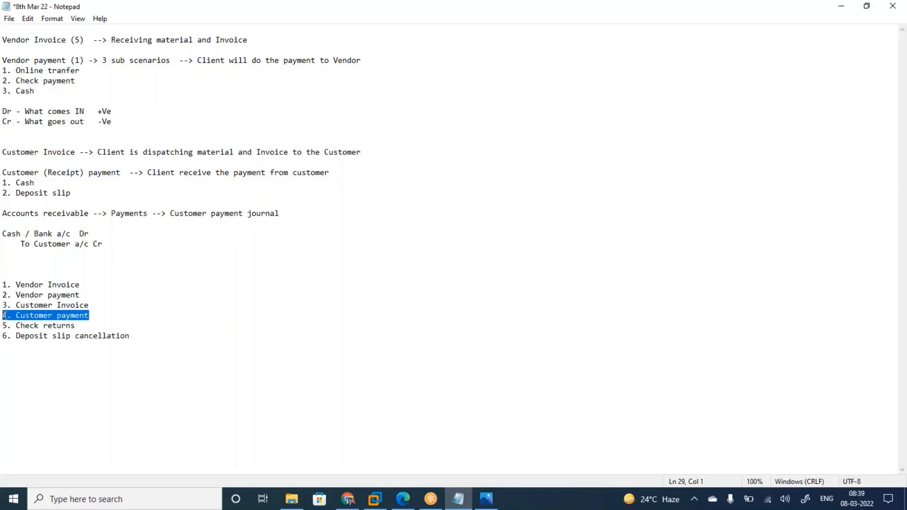
pyautogui.click(139, 336)
pyautogui.moveTo(131, 335); pyautogui.dragTo(4, 334)
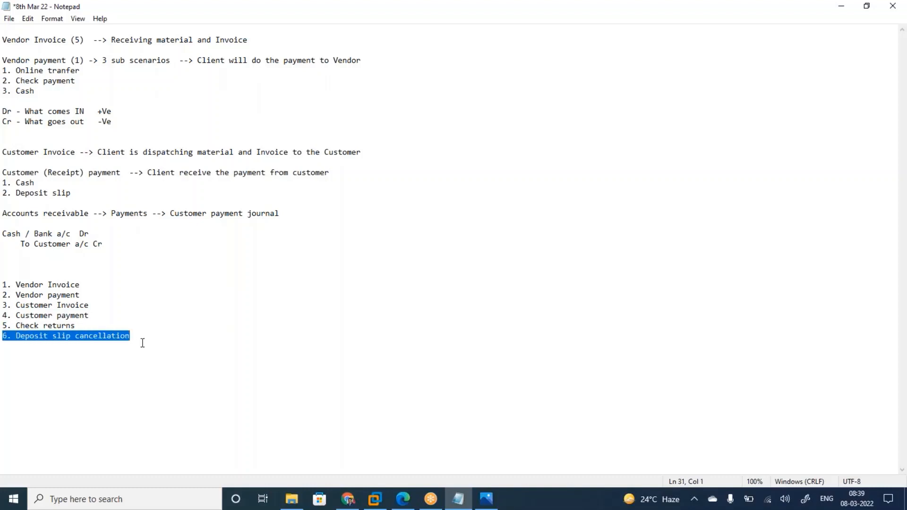
pyautogui.moveTo(141, 337); pyautogui.dragTo(3, 285)
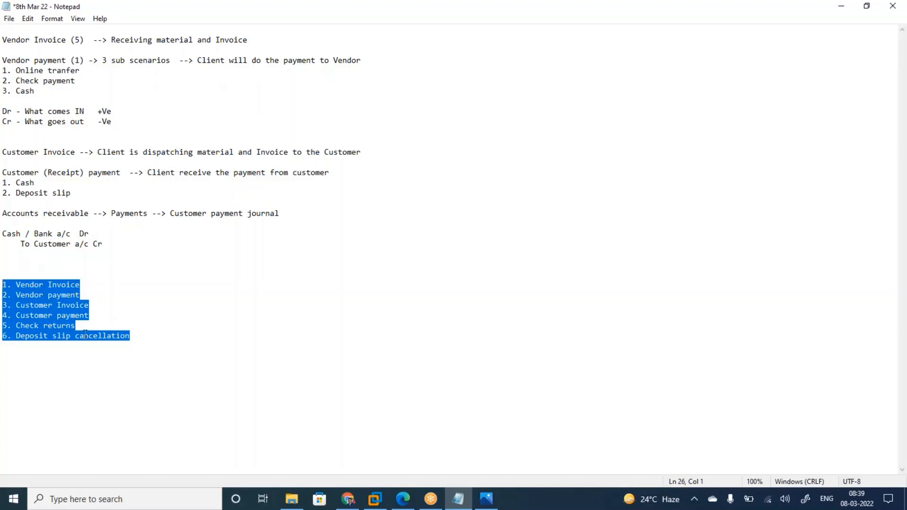
# Leave a gap of two blank lines below the list, and add "7. Sales returns" and "8. Purchase returns"
pyautogui.click(140, 336)
pyautogui.press('Return')
pyautogui.press('Return')
pyautogui.press('Return')
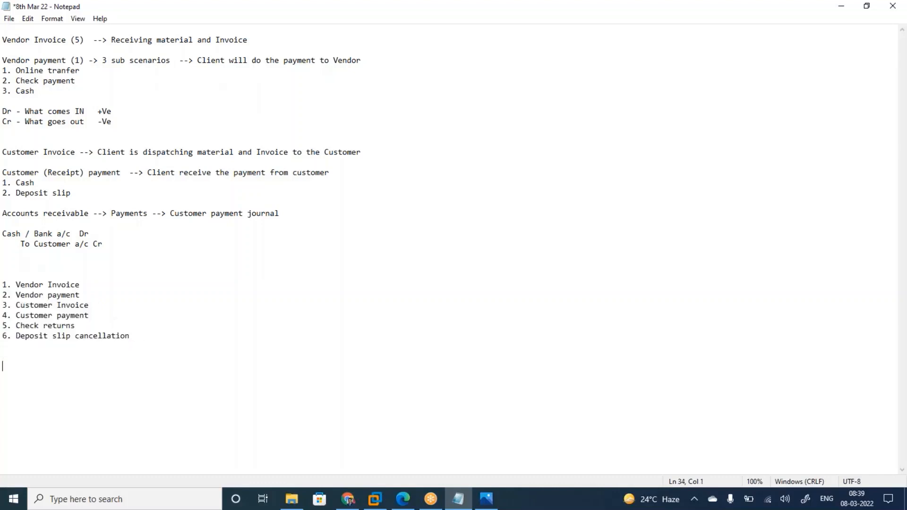
pyautogui.write('7. Sales reut')
pyautogui.write('r')
pyautogui.press('BackSpace')
pyautogui.press('BackSpace')
pyautogui.press('BackSpace')
pyautogui.write('turns')
pyautogui.press('Return')
pyautogui.write('8. Purchase ')
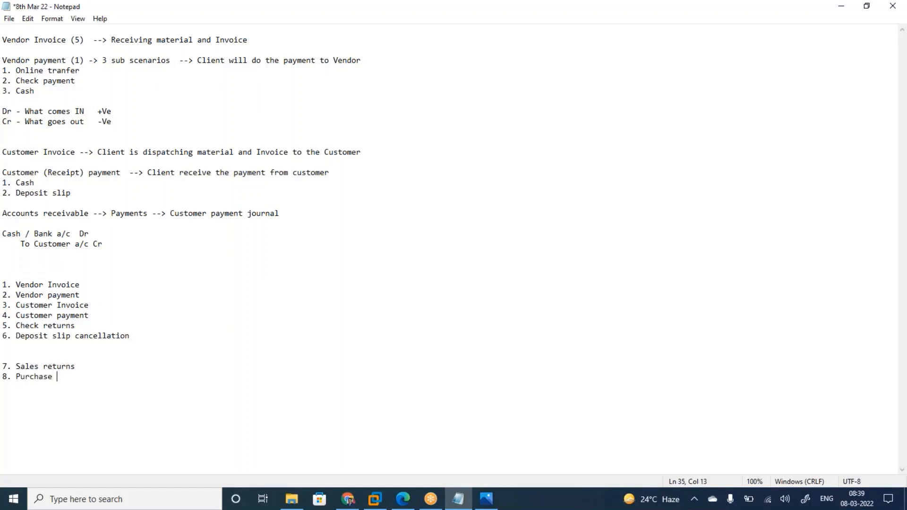
pyautogui.write('returns')
pyautogui.moveTo(105, 376); pyautogui.dragTo(5, 367)
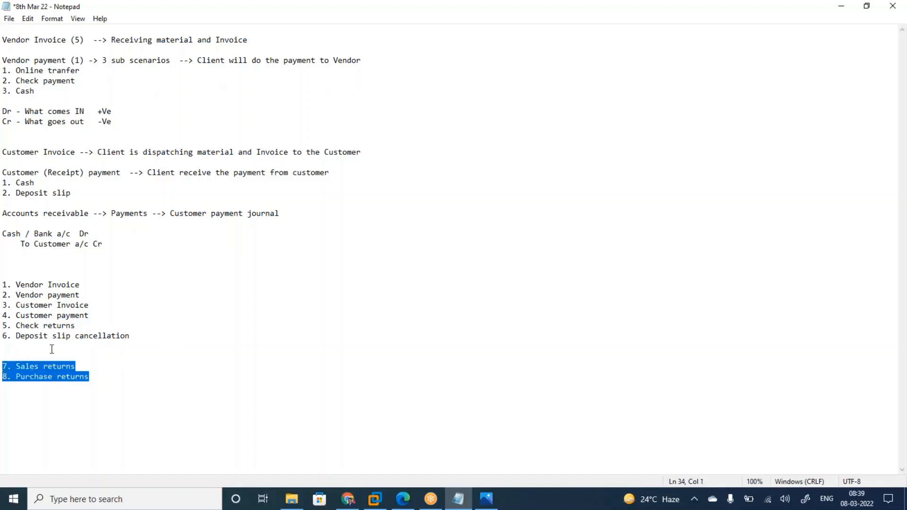
# Add the heading "Trade & Logistics" above the returns items and "Finance" above the first item, and save the notes
pyautogui.click(33, 358)
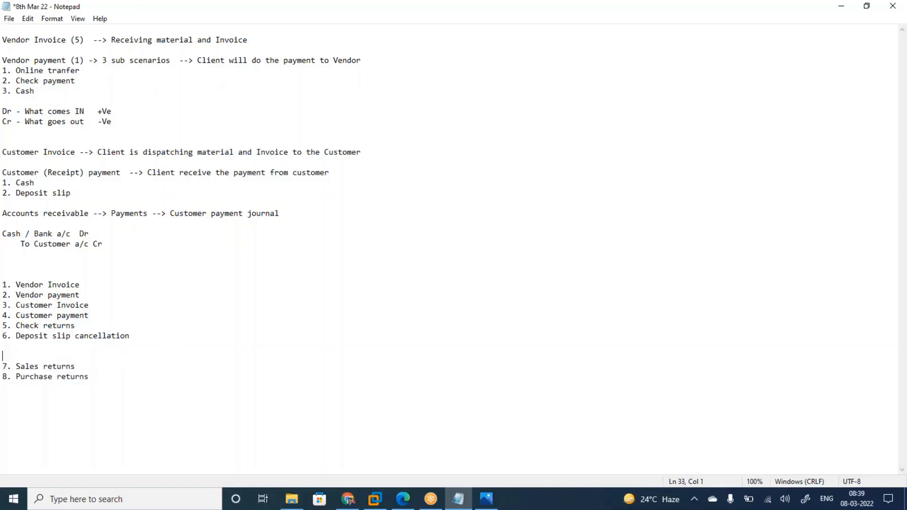
pyautogui.write('Trade & Logistics')
pyautogui.click(11, 276)
pyautogui.write('Finance')
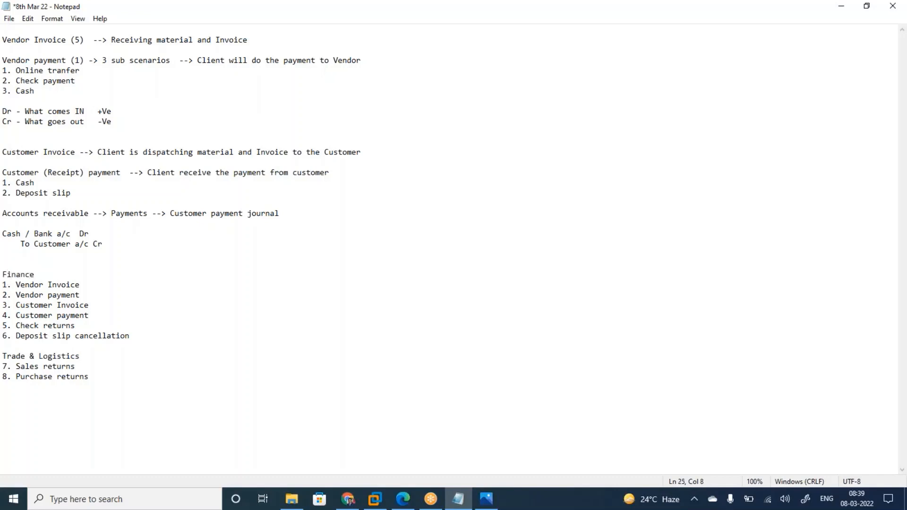
pyautogui.hotkey('ctrl', 's')
# Add "7. General Journal" and "8. Fixed asset journals" to the Finance list, and highlight the whole Finance section
pyautogui.moveTo(131, 338); pyautogui.dragTo(5, 329)
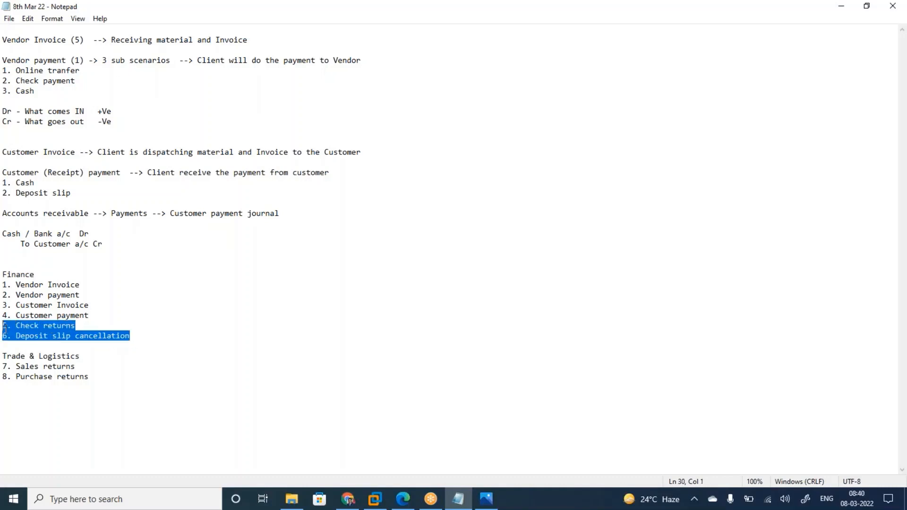
pyautogui.click(134, 337)
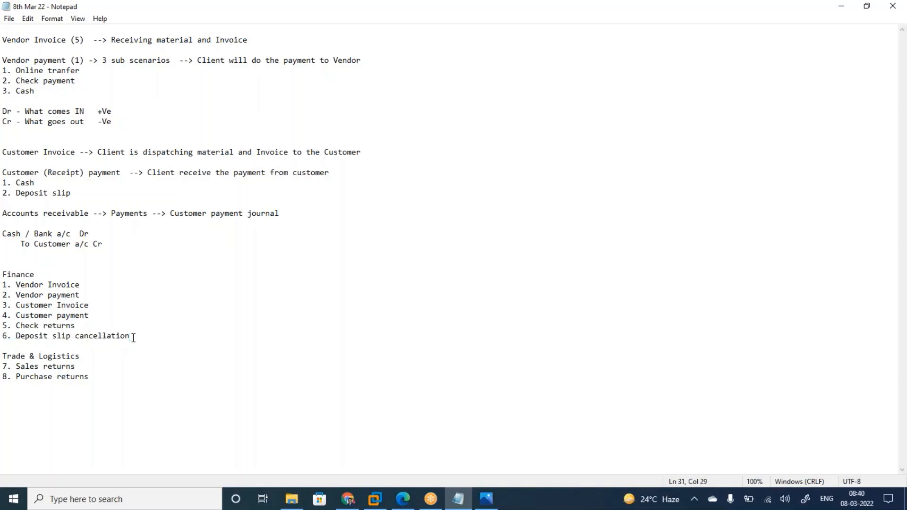
pyautogui.press('Return')
pyautogui.write('7')
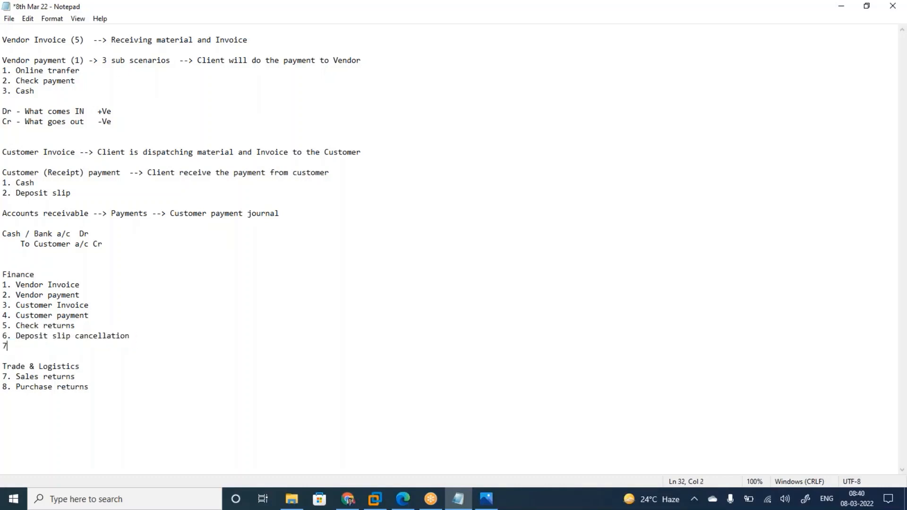
pyautogui.write('. General Journal')
pyautogui.press('Return')
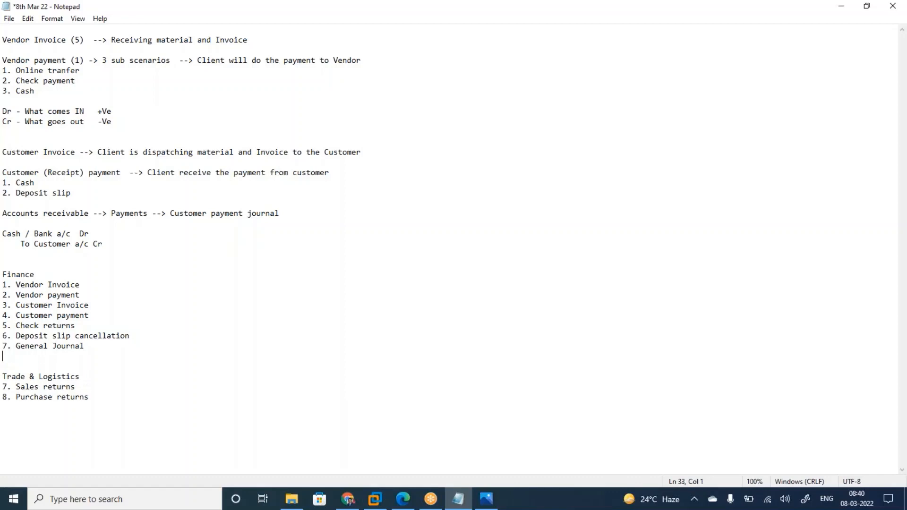
pyautogui.write('8. Fixed asset journ')
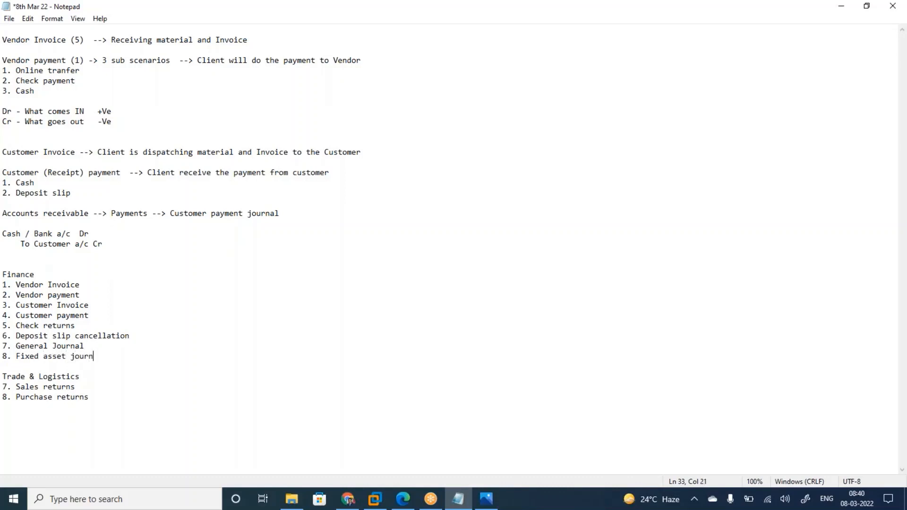
pyautogui.write('als')
pyautogui.moveTo(118, 362); pyautogui.dragTo(4, 275)
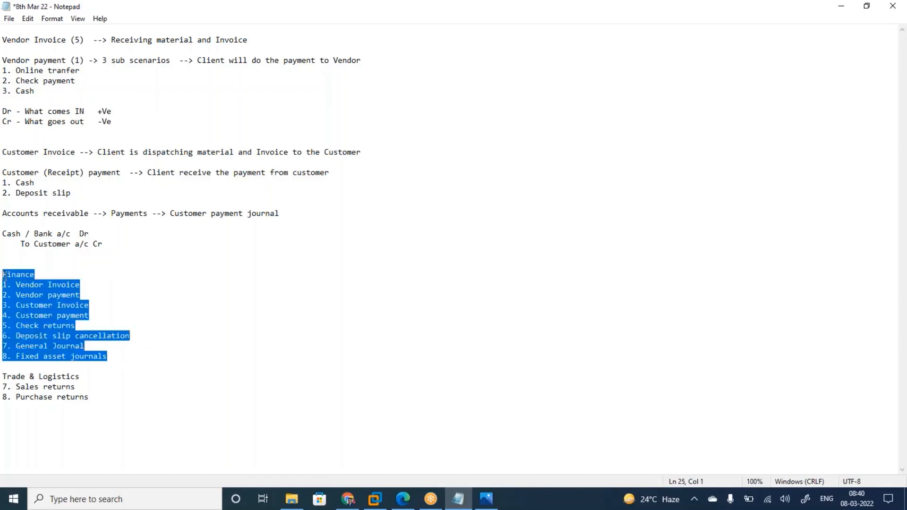
# Highlight the whole Finance section, followed by the Trade & Logistics section with its two returns items
pyautogui.click(119, 360)
pyautogui.moveTo(120, 360); pyautogui.dragTo(5, 278)
pyautogui.click(96, 397)
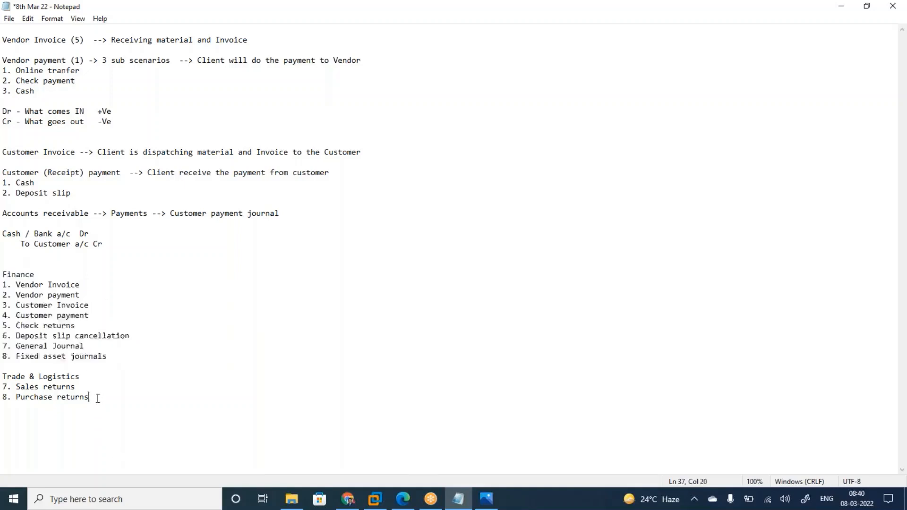
pyautogui.moveTo(96, 398); pyautogui.dragTo(4, 377)
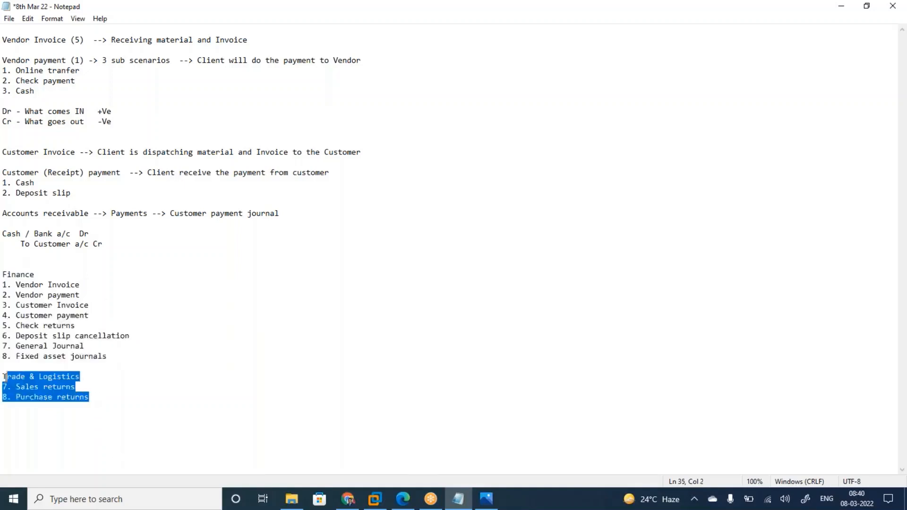
# Add "1. Sales order process" and "2. Purchase order process" directly under the Trade & Logistics heading
pyautogui.click(87, 378)
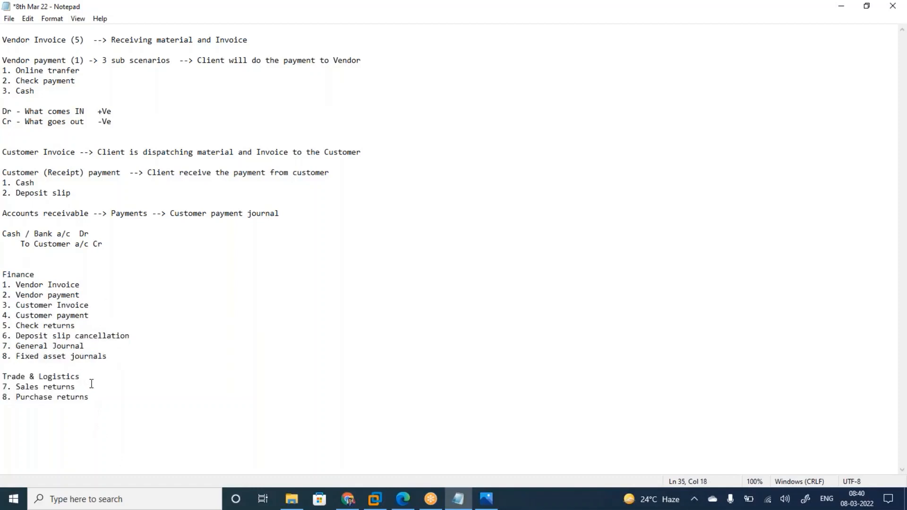
pyautogui.press('Return')
pyautogui.write('1.')
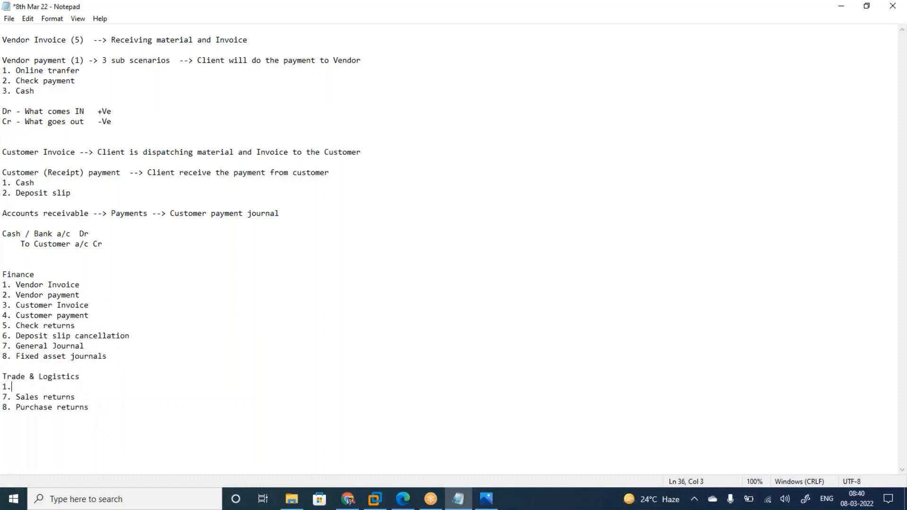
pyautogui.write(' Sales order process')
pyautogui.press('Return')
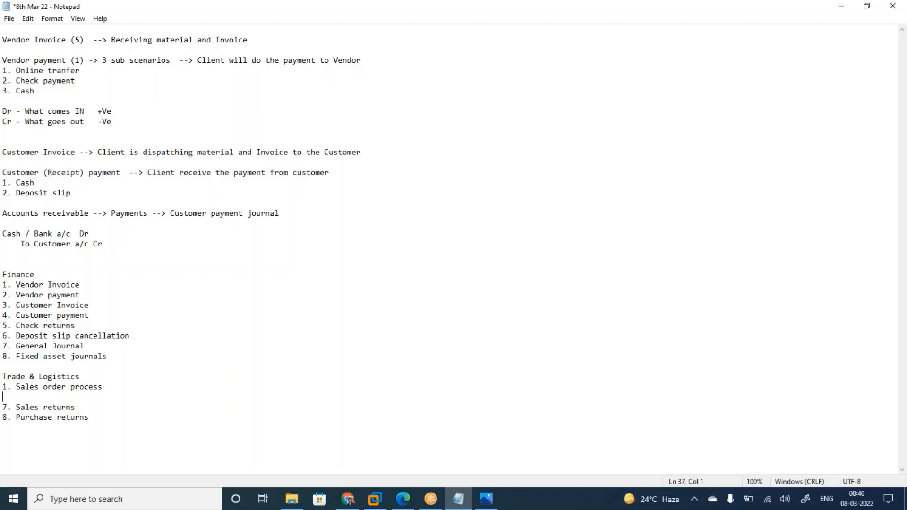
pyautogui.write('2. Purchase order process')
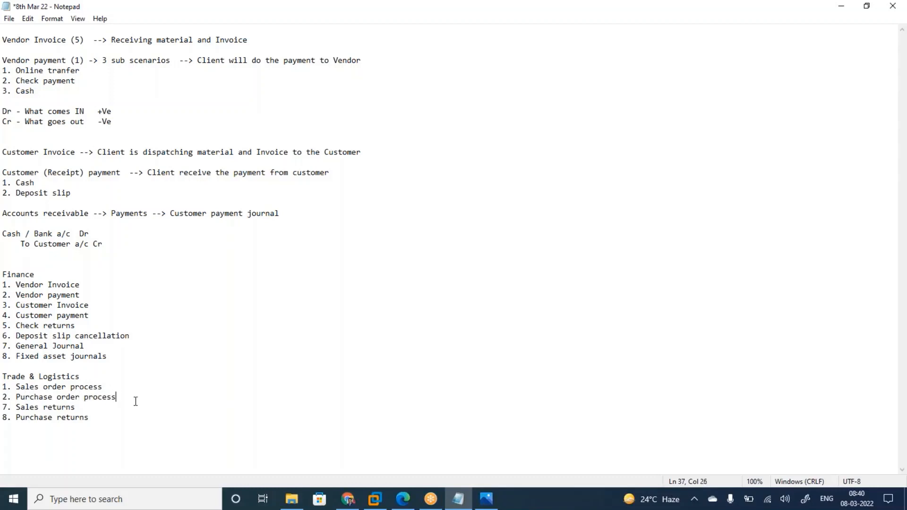
# Highlight the sales and purchase order process items and the first three Finance items to compare them
pyautogui.moveTo(134, 399); pyautogui.dragTo(5, 381)
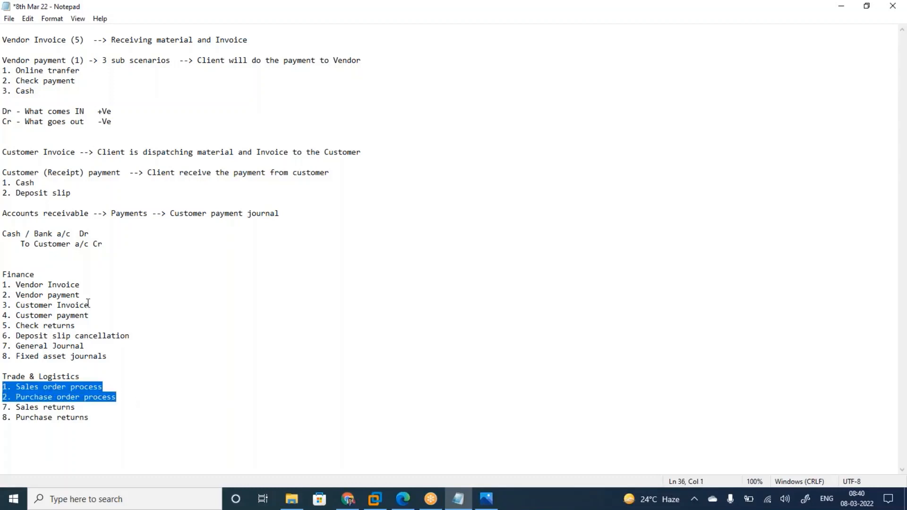
pyautogui.moveTo(88, 305); pyautogui.dragTo(4, 285)
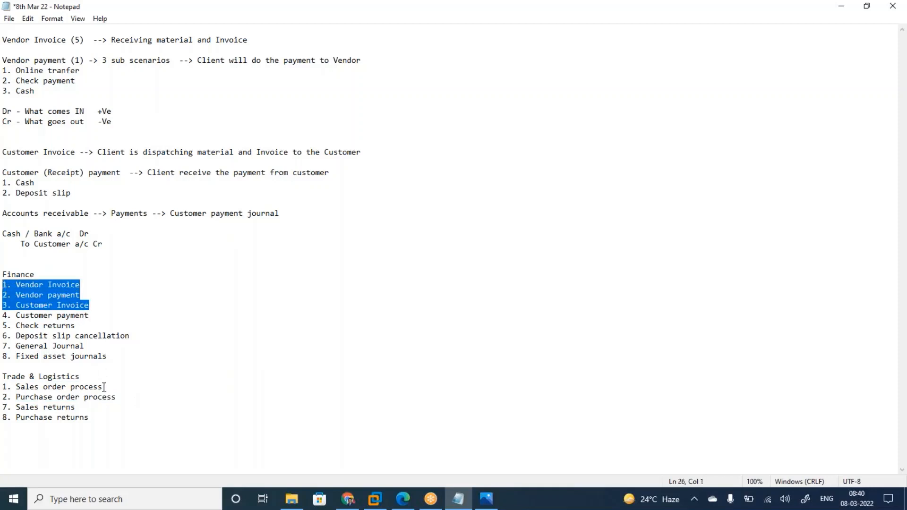
pyautogui.moveTo(116, 397); pyautogui.dragTo(4, 387)
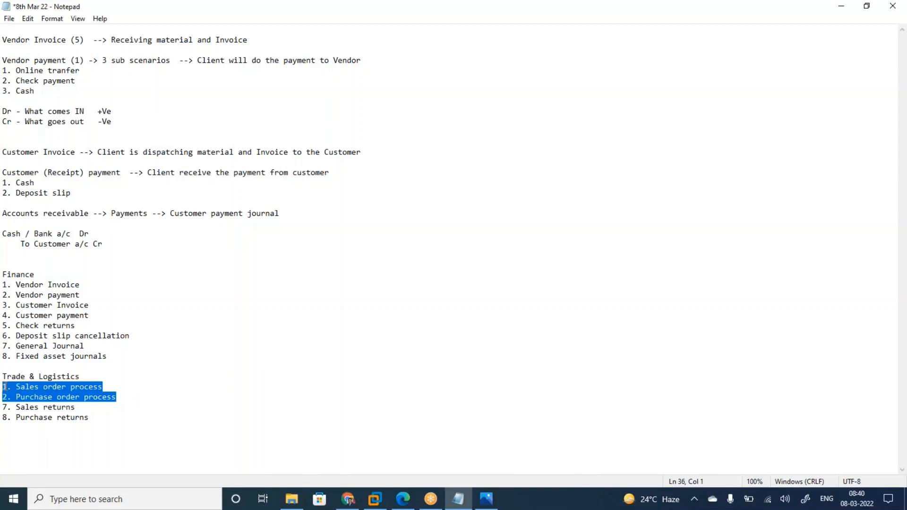
pyautogui.click(108, 388)
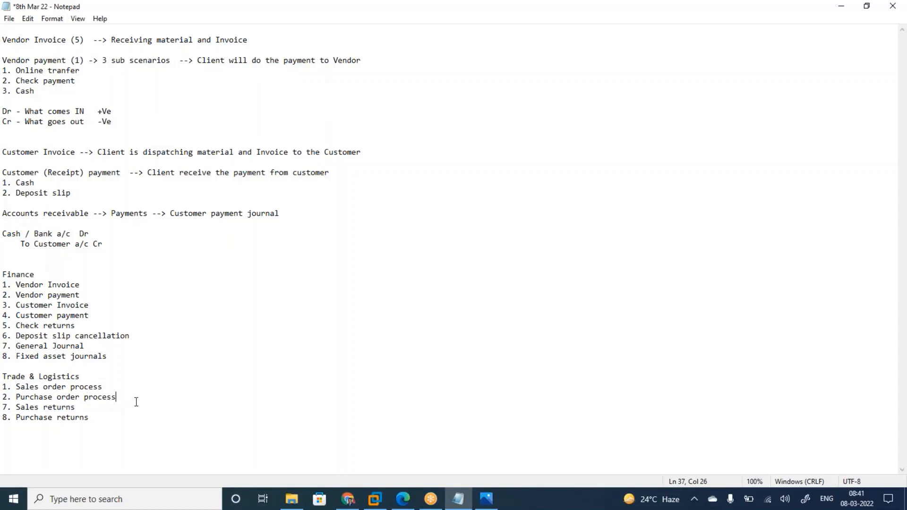
pyautogui.moveTo(130, 401); pyautogui.dragTo(4, 374)
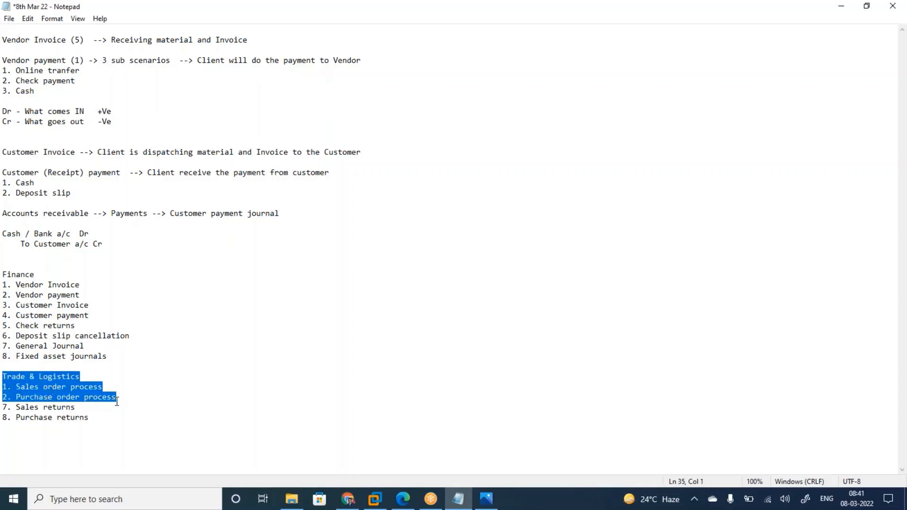
pyautogui.moveTo(117, 399); pyautogui.dragTo(5, 388)
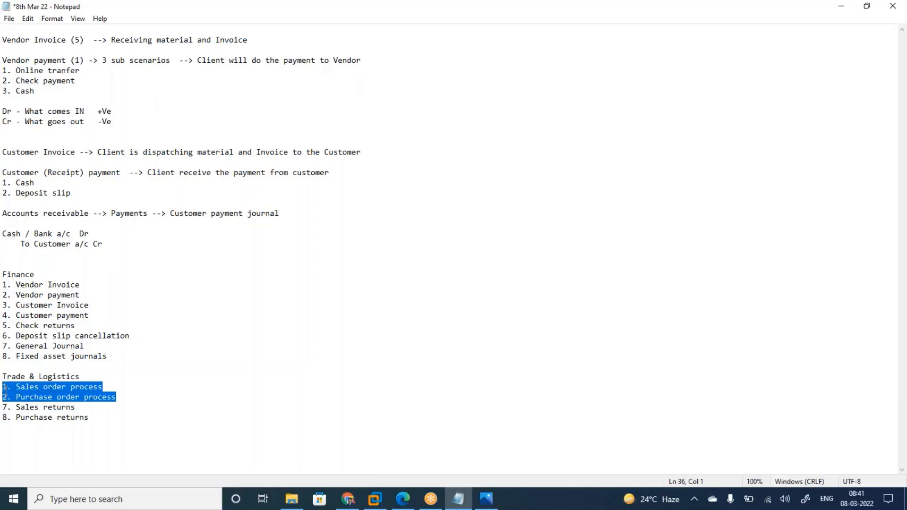
# Add an indented "PO --> Invoice" under Vendor Invoice and "SO --> Invoice" under Customer Invoice in the Finance list, and save the notes
pyautogui.click(83, 286)
pyautogui.press('Return')
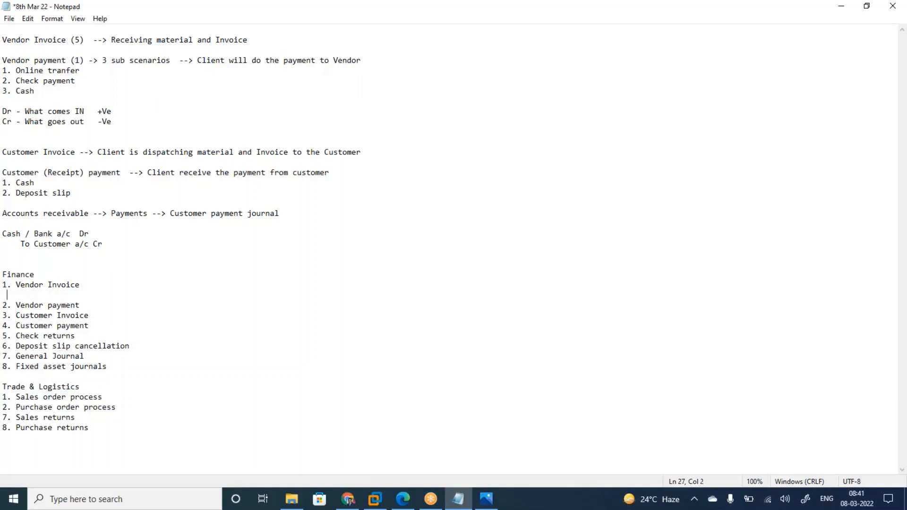
pyautogui.write('PO --> Invoice')
pyautogui.click(97, 315)
pyautogui.press('Return')
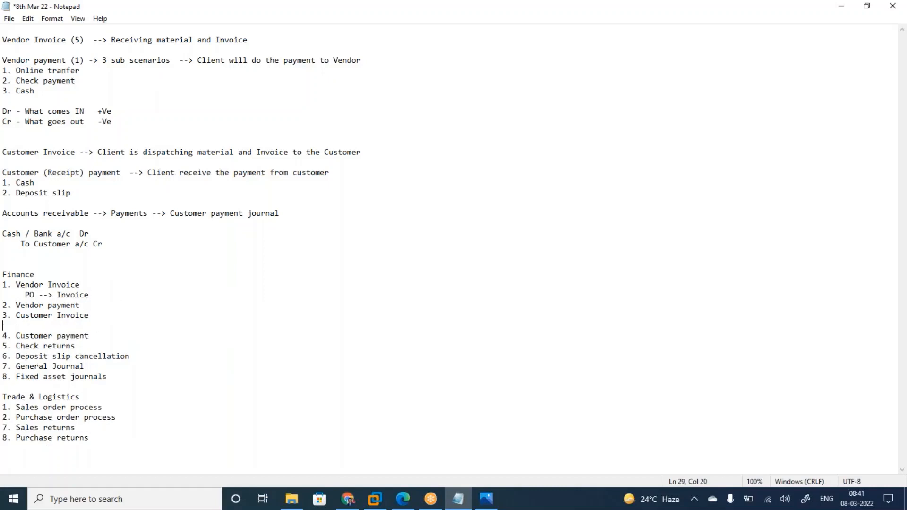
pyautogui.write('SO --> Invoice')
pyautogui.hotkey('ctrl', 's')
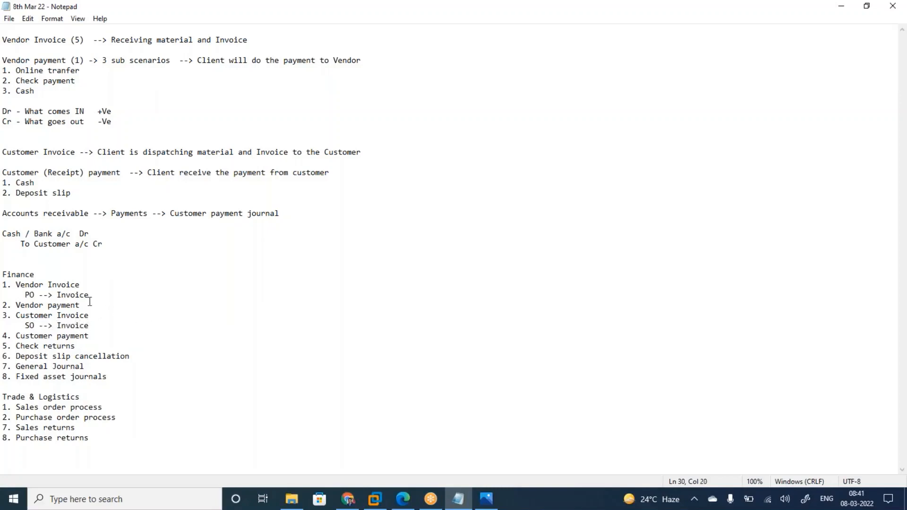
# Highlight the Vendor Invoice item, the "Vendor Invoice (5)" line of the notes, and the "PO --> Invoice" sub-item
pyautogui.moveTo(80, 284); pyautogui.dragTo(2, 285)
pyautogui.moveTo(85, 39); pyautogui.dragTo(3, 42)
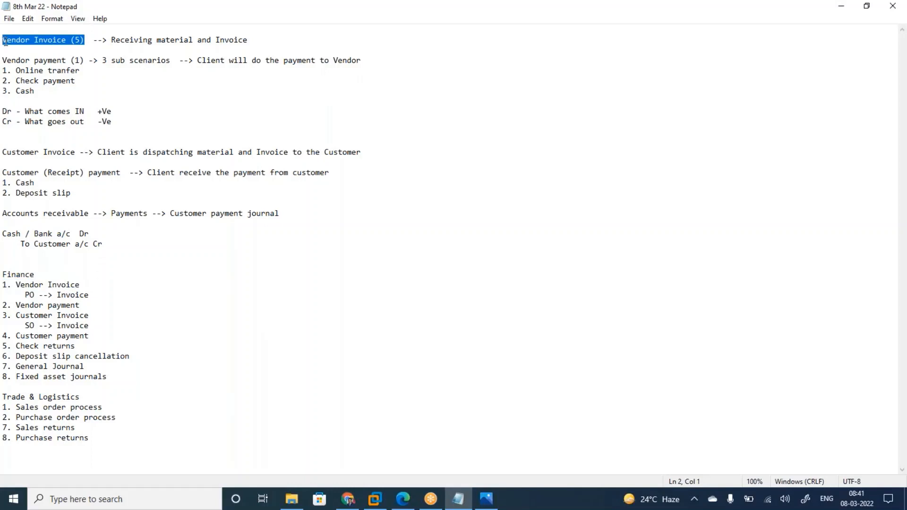
pyautogui.moveTo(89, 40); pyautogui.dragTo(4, 41)
pyautogui.moveTo(96, 295); pyautogui.dragTo(20, 297)
pyautogui.click(130, 307)
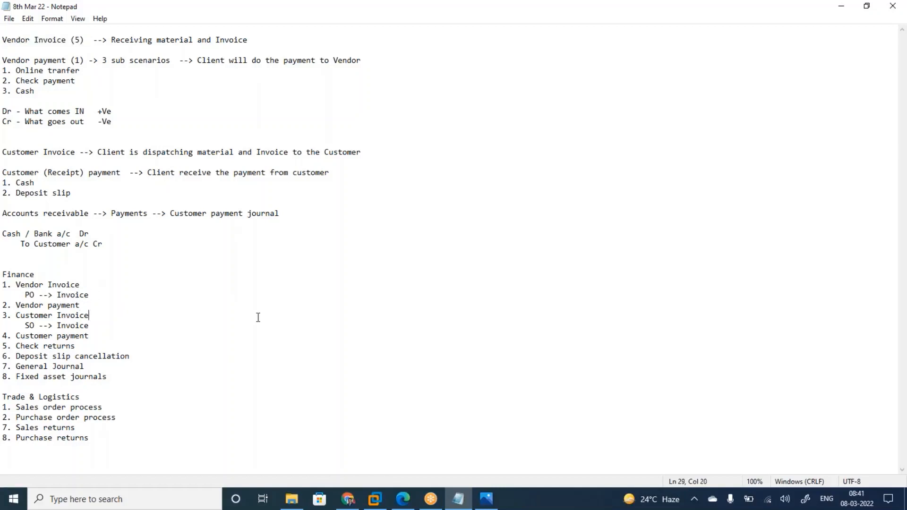
# Remove the blank line between the Customer payment journal path and the Cash / Bank entry, and highlight the joined block
pyautogui.click(201, 258)
pyautogui.moveTo(115, 243); pyautogui.dragTo(2, 214)
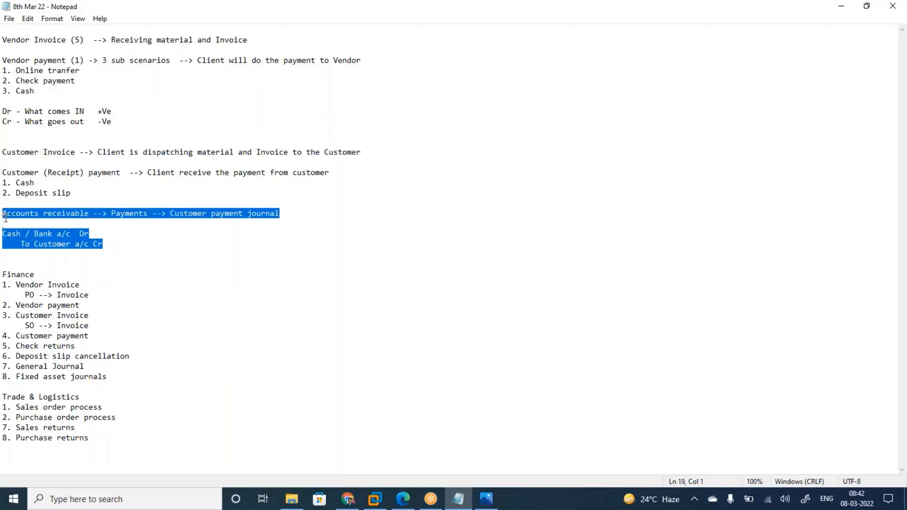
pyautogui.click(16, 225)
pyautogui.press('Delete')
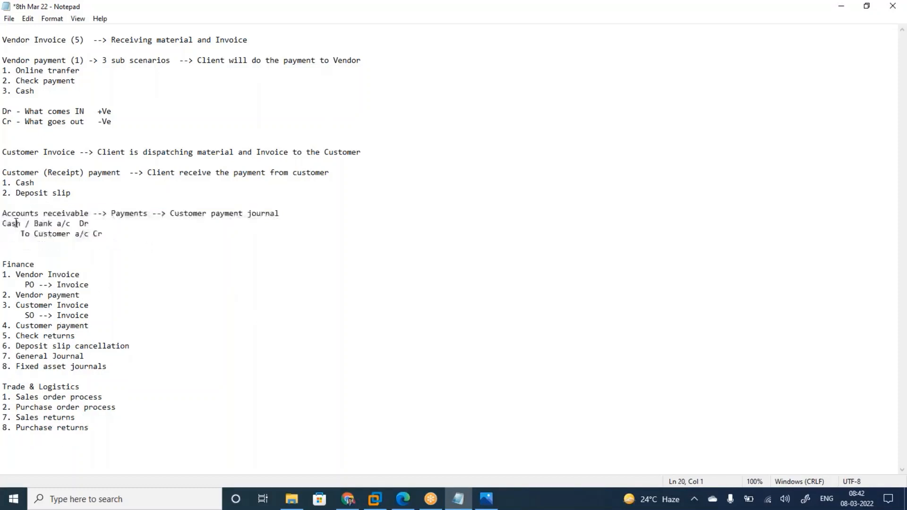
pyautogui.click(102, 233)
pyautogui.moveTo(102, 233); pyautogui.dragTo(4, 212)
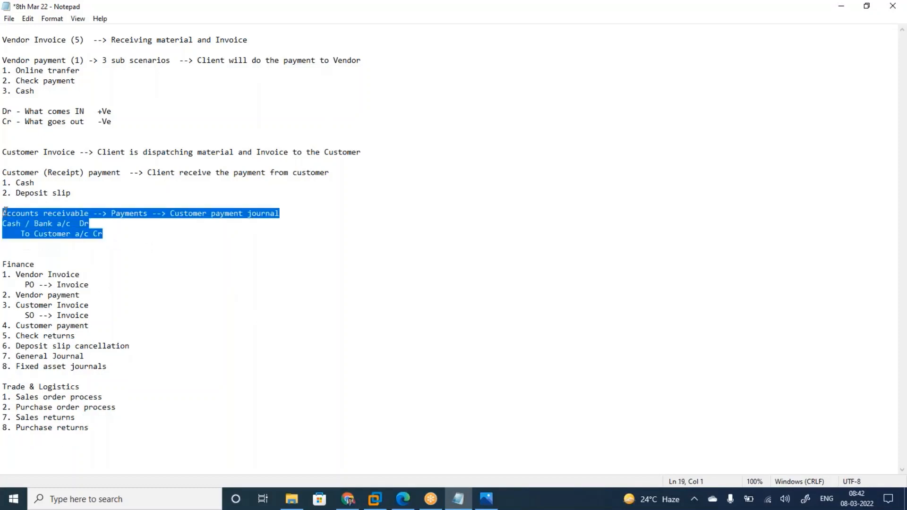
# Switch to the Customer payments journal in Dynamics 365 and examine the line's offset account, method of payment and deposit slip columns
pyautogui.click(374, 498)
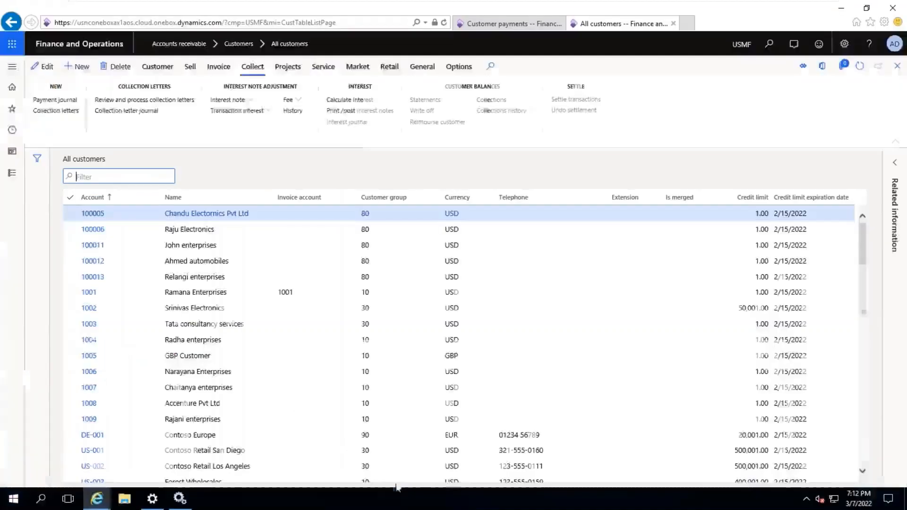
pyautogui.click(486, 26)
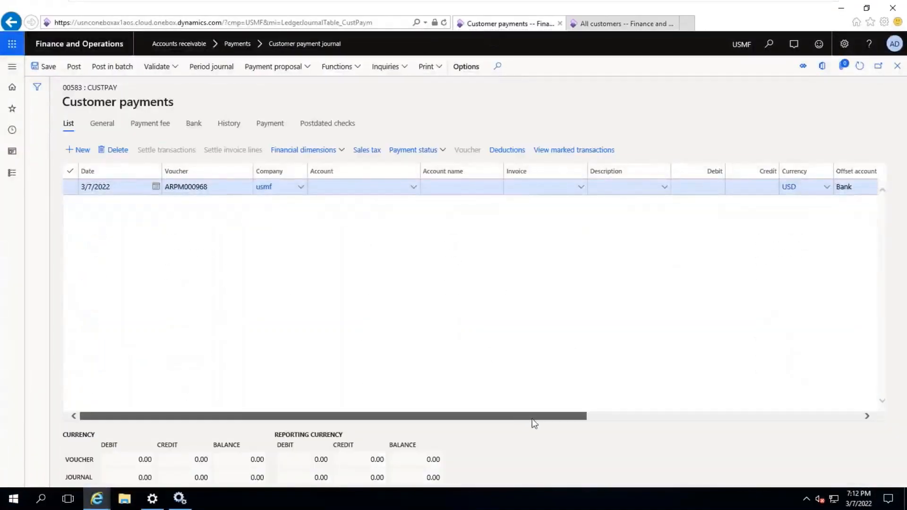
pyautogui.moveTo(531, 418); pyautogui.dragTo(694, 403)
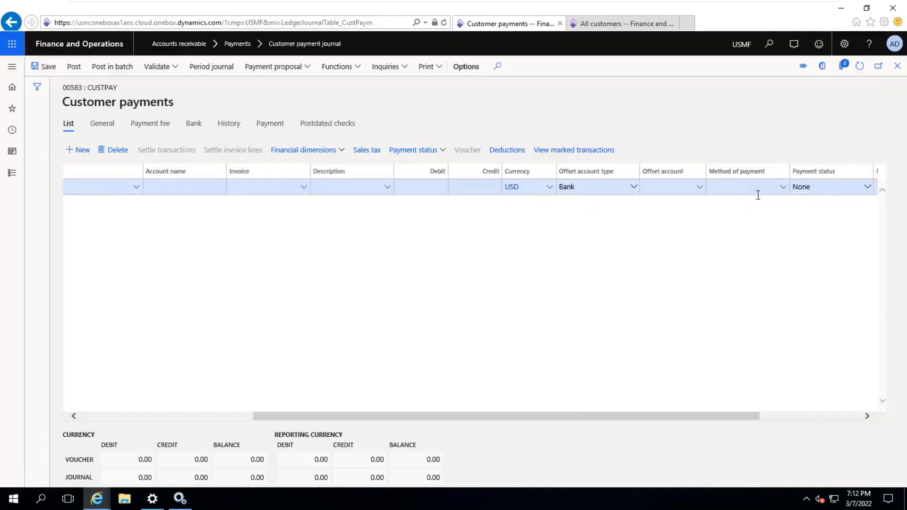
pyautogui.moveTo(730, 415); pyautogui.dragTo(827, 416)
pyautogui.click(841, 187)
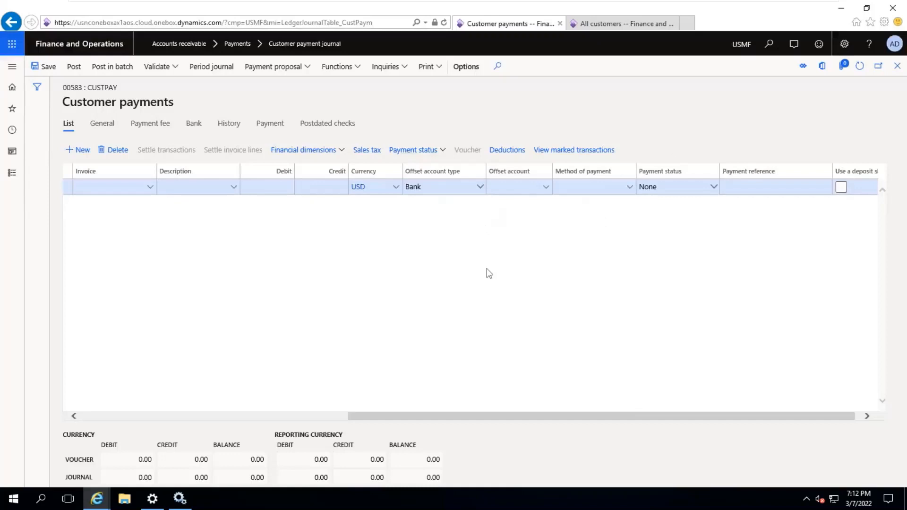
# Close the customer payment lines and open the Vendor payment journal under Accounts payable payments
pyautogui.click(898, 66)
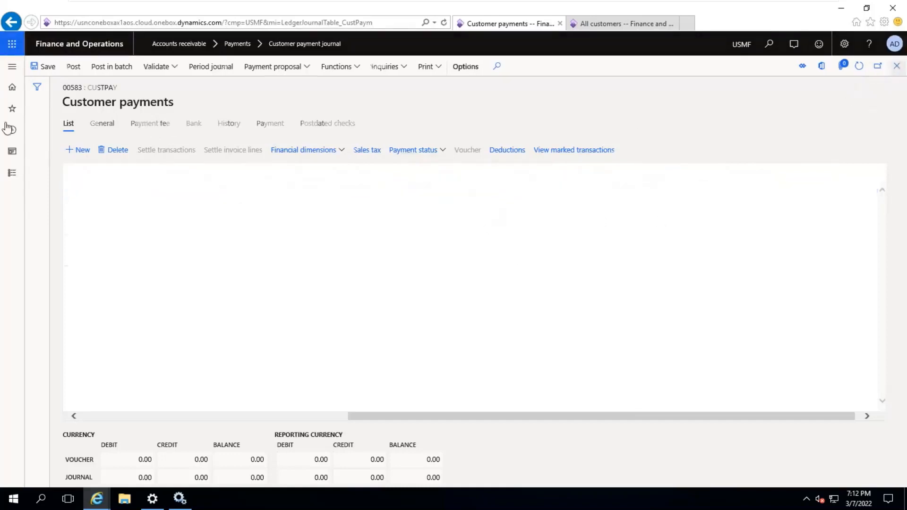
pyautogui.click(13, 174)
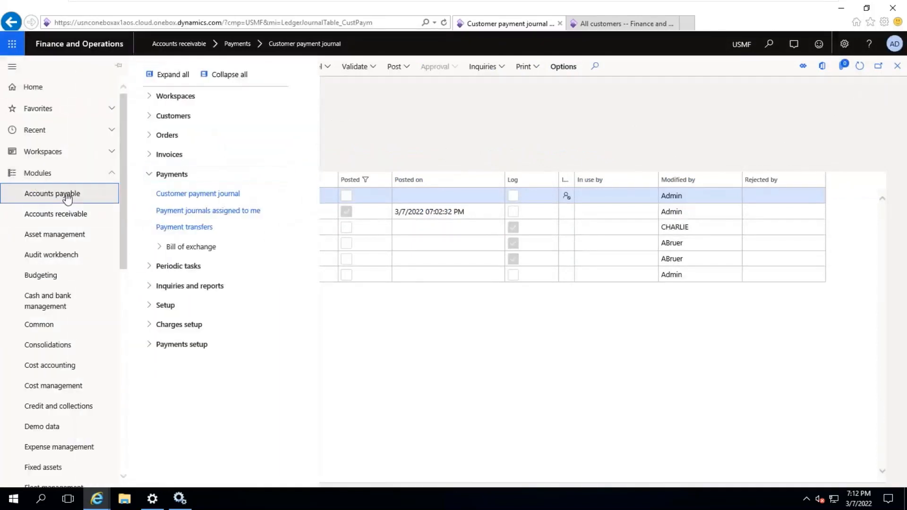
pyautogui.click(68, 197)
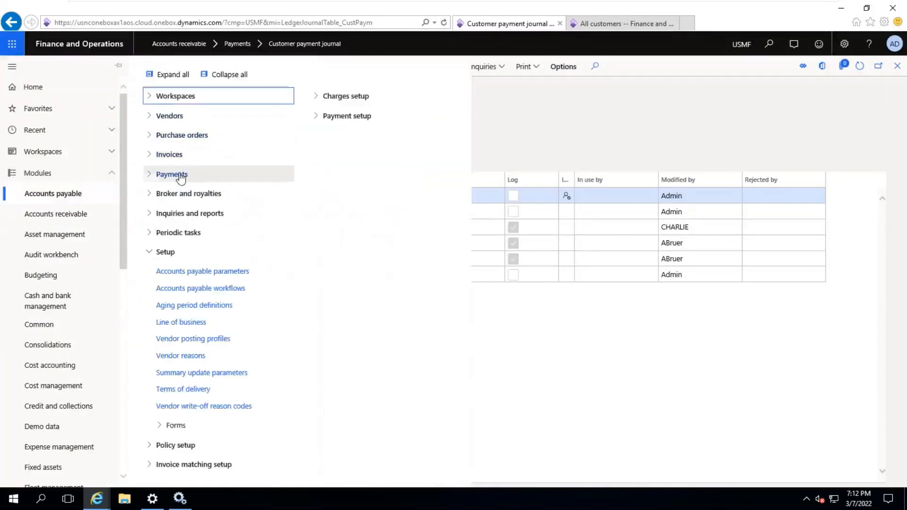
pyautogui.click(180, 175)
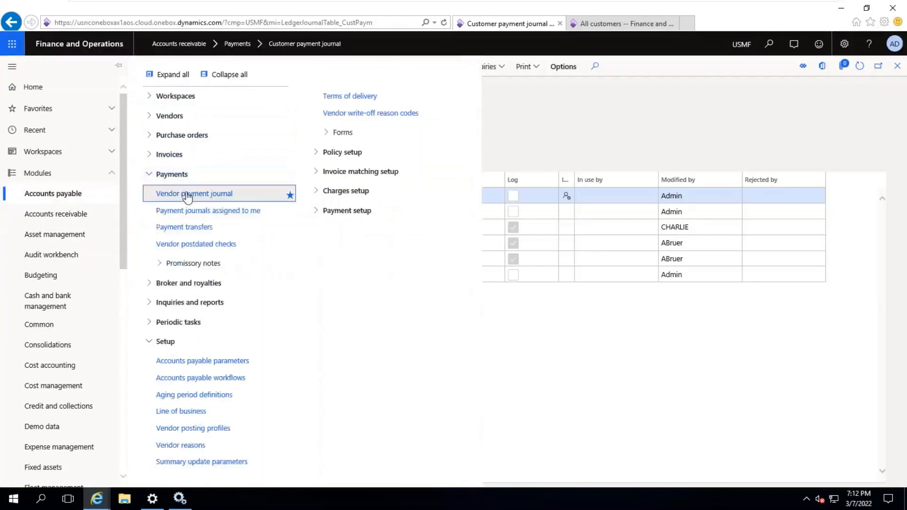
pyautogui.click(188, 196)
# Switch to the Notepad notes, check the Vendor payment journal page in Dynamics 365 once more, and return to the notes
pyautogui.moveTo(726, 6)
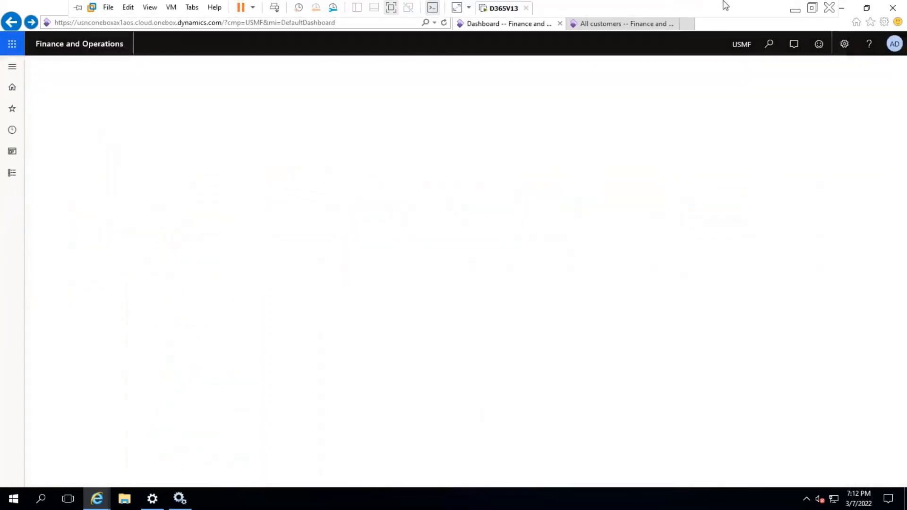
pyautogui.click(795, 9)
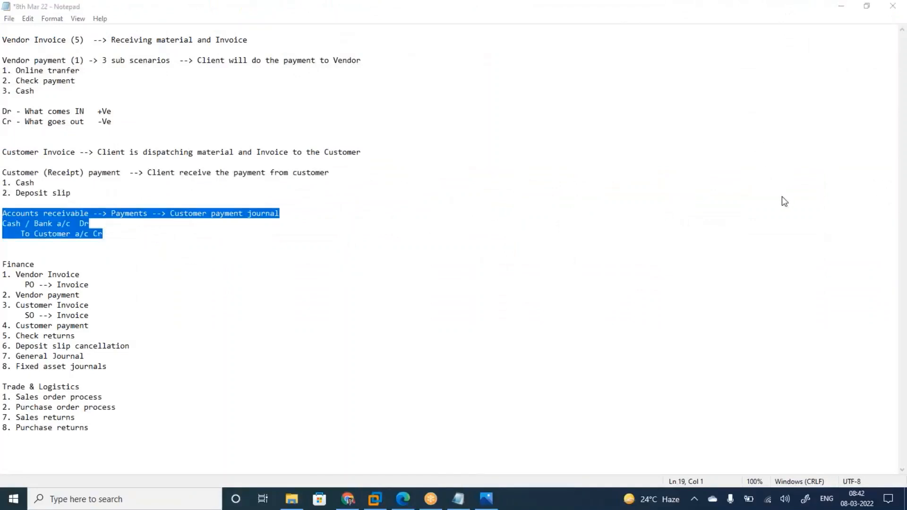
pyautogui.click(370, 327)
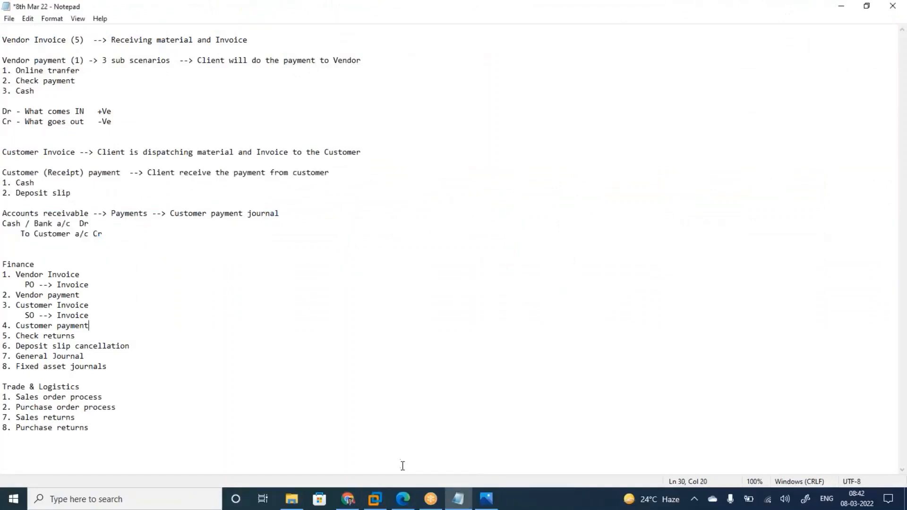
pyautogui.click(374, 498)
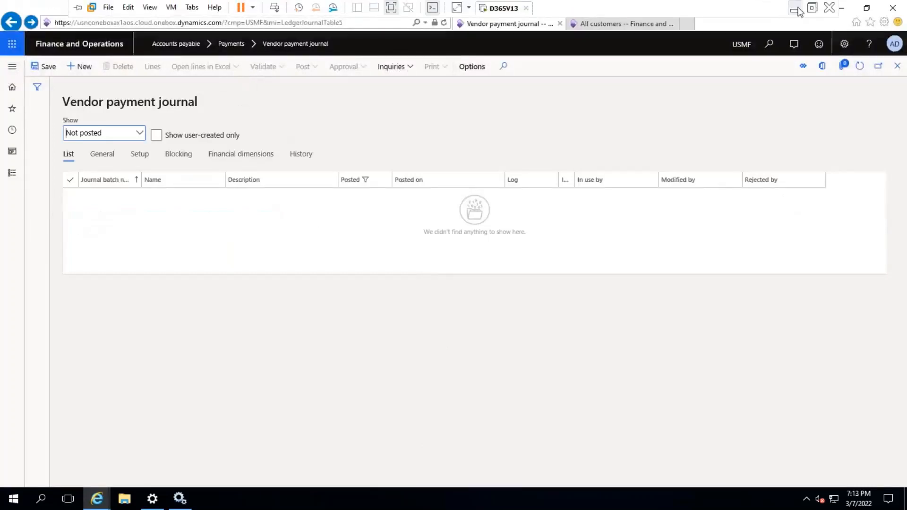
pyautogui.click(795, 9)
# Add the heading "Vendor payment:" below the customer payment entry, with a blank line above and below it
pyautogui.click(109, 236)
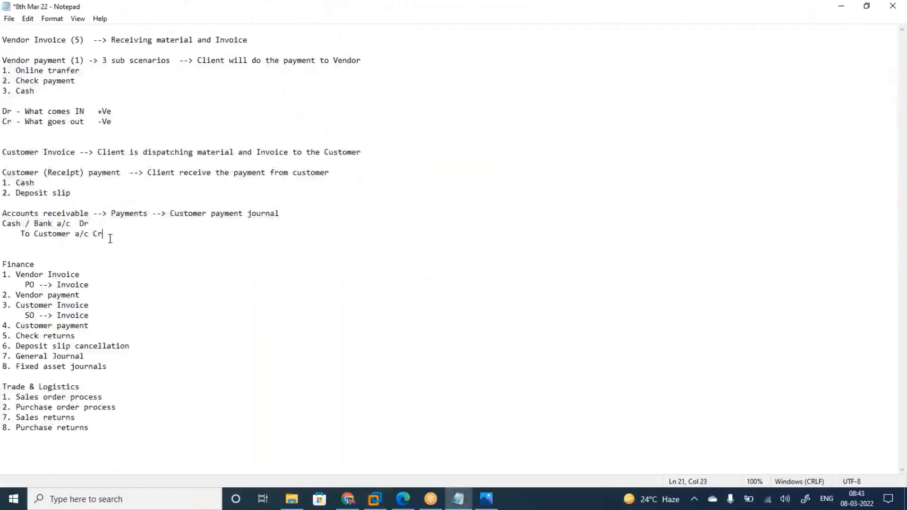
pyautogui.press('Return')
pyautogui.press('Return')
pyautogui.write('Vendor payment')
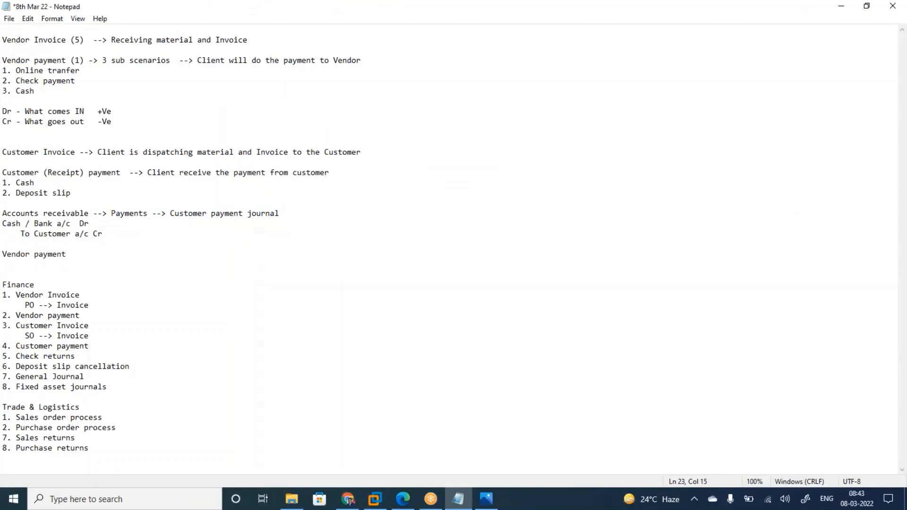
pyautogui.write(':')
pyautogui.press('Return')
pyautogui.press('Return')
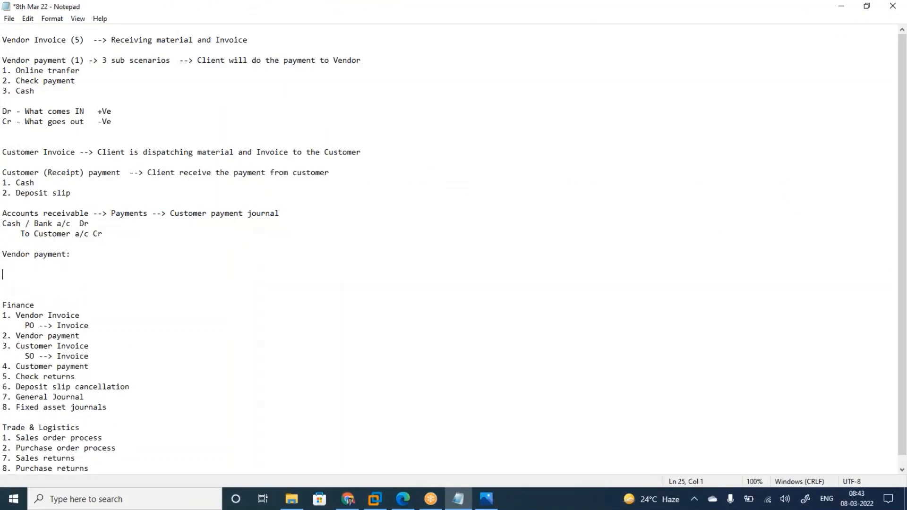
# Write the vendor payment entry below its heading as "Vendor a/c Dr" followed by "To Cash / Bank a/c Cr -ve"
pyautogui.write('Cash / Bank a/c Cr   =')
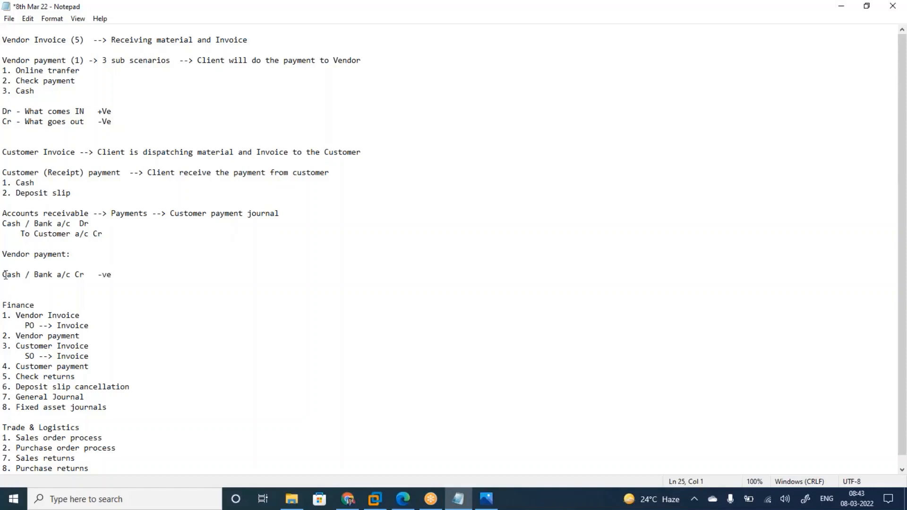
pyautogui.write('To')
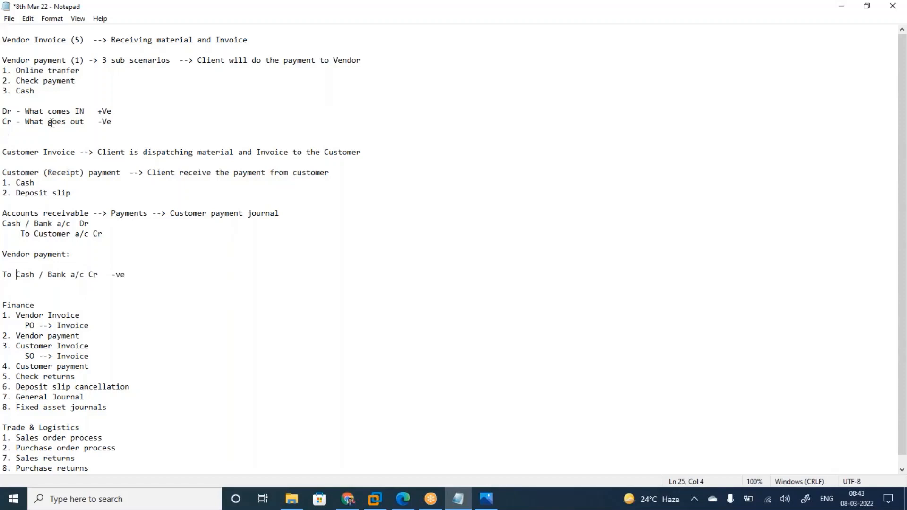
pyautogui.moveTo(112, 121); pyautogui.dragTo(3, 122)
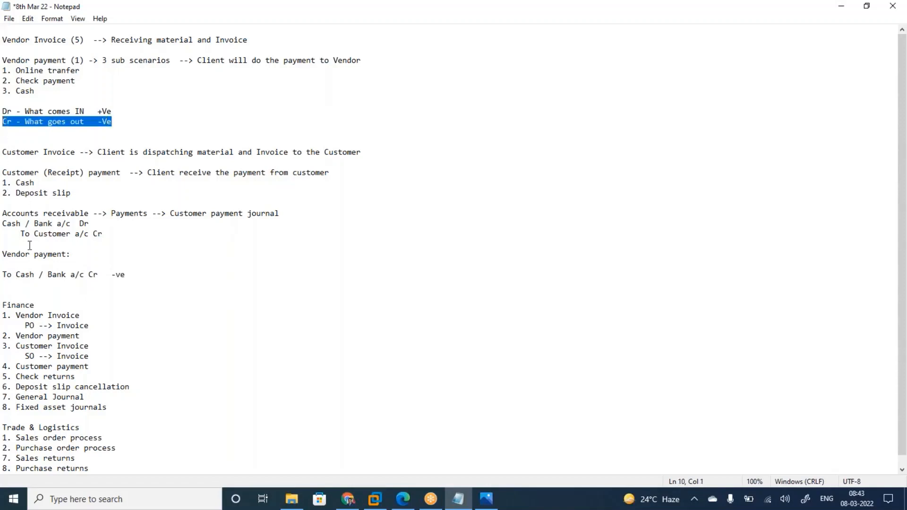
pyautogui.click(20, 264)
pyautogui.write('Ven')
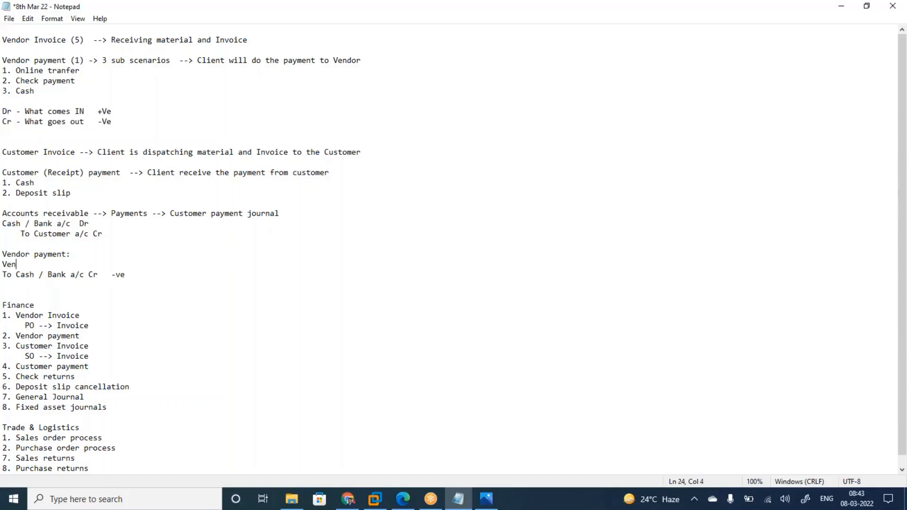
pyautogui.write('dor a/c Dr')
# Review the Vendor payment heading and its vendor debit and cash/bank credit lines by highlighting each one
pyautogui.moveTo(5, 275)
pyautogui.mouseDown()
pyautogui.moveTo(130, 279)
pyautogui.moveTo(4, 263)
pyautogui.mouseUp()
pyautogui.click(9, 261)
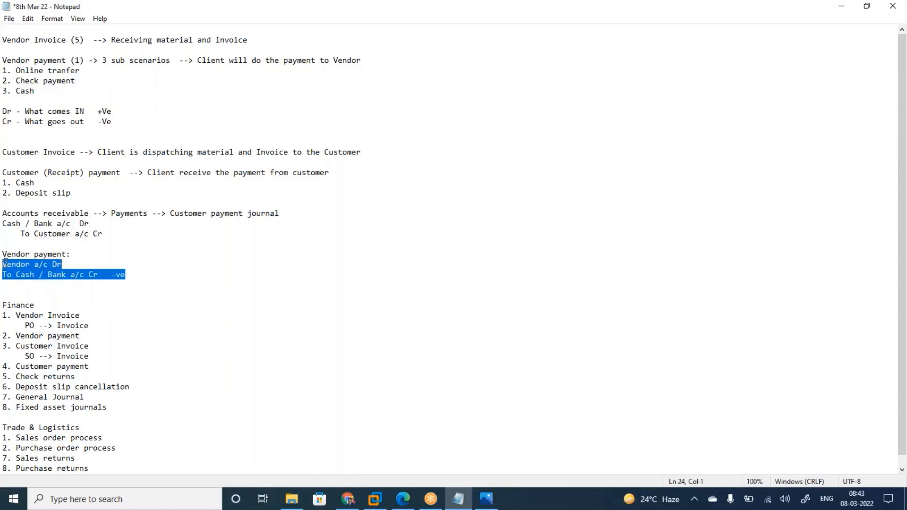
pyautogui.moveTo(98, 258); pyautogui.dragTo(4, 255)
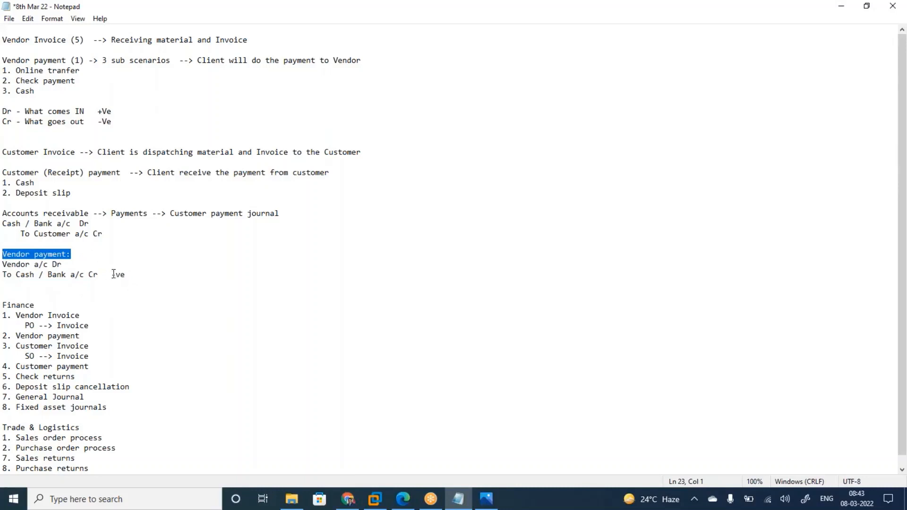
pyautogui.moveTo(124, 274); pyautogui.dragTo(5, 278)
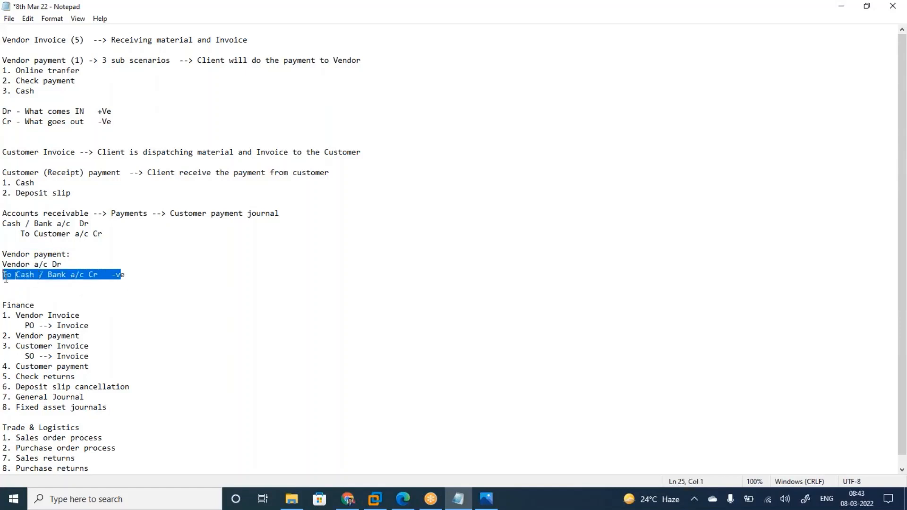
pyautogui.moveTo(135, 273); pyautogui.dragTo(4, 275)
pyautogui.moveTo(62, 264); pyautogui.dragTo(4, 266)
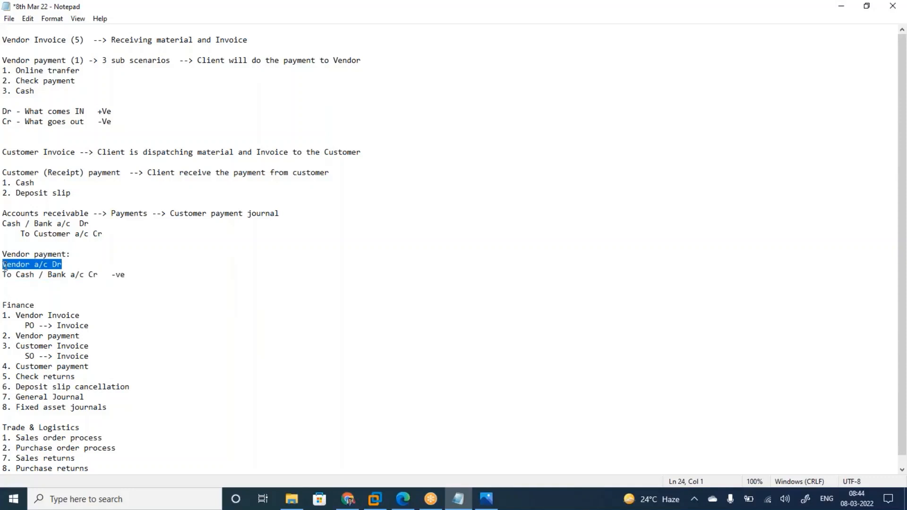
# Switch to Dynamics 365 and create a new vendor payment journal with the name VendPay
pyautogui.click(375, 498)
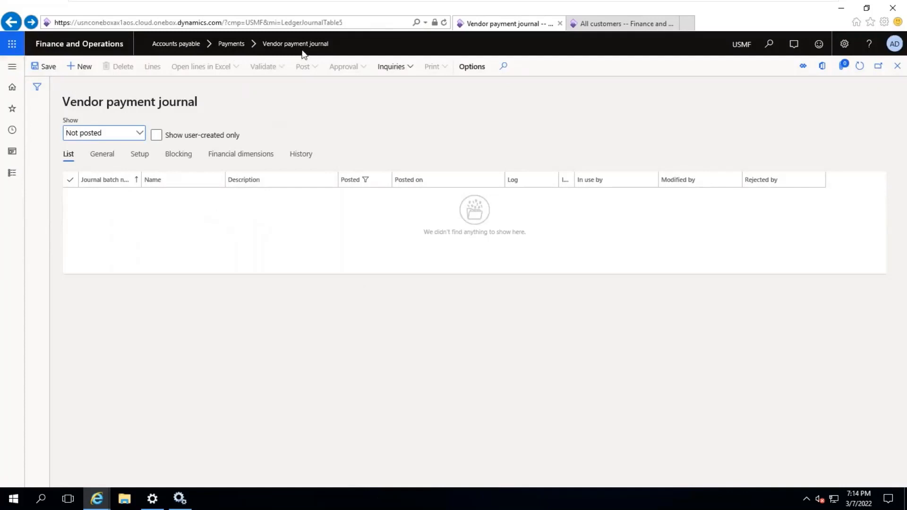
pyautogui.click(84, 67)
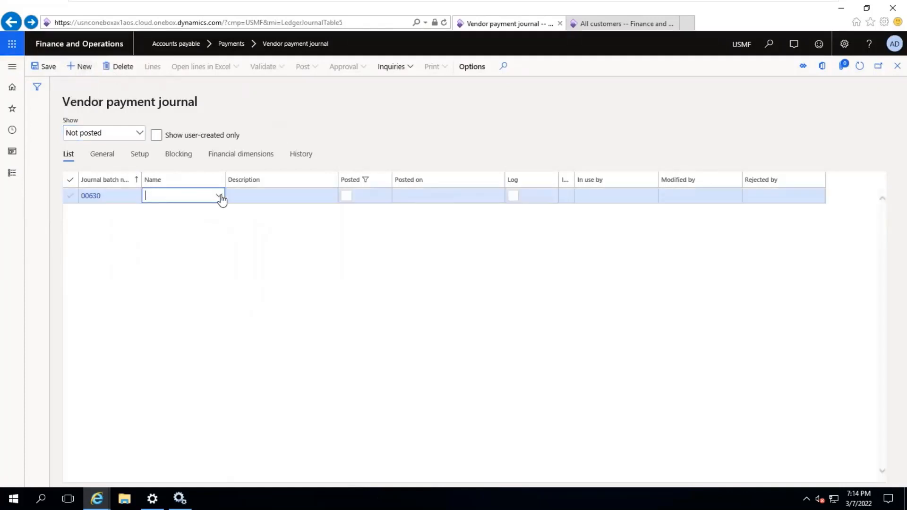
pyautogui.click(220, 197)
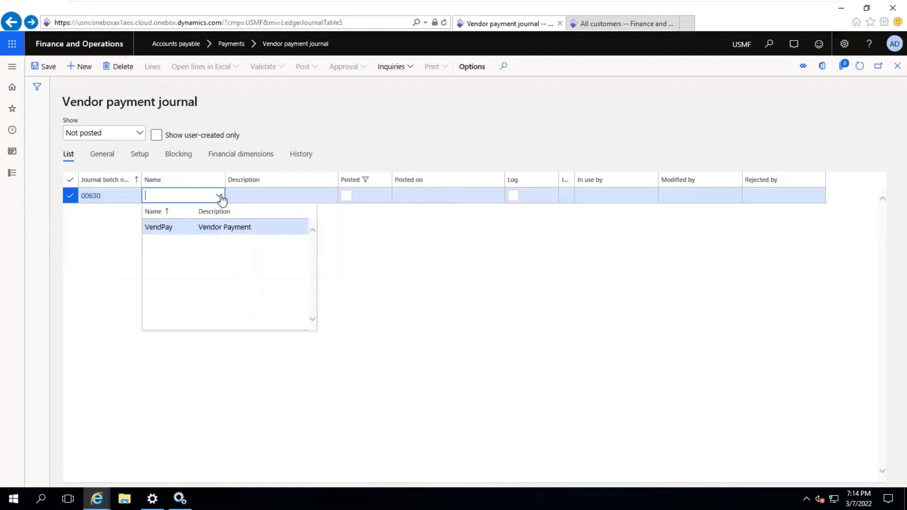
pyautogui.click(194, 226)
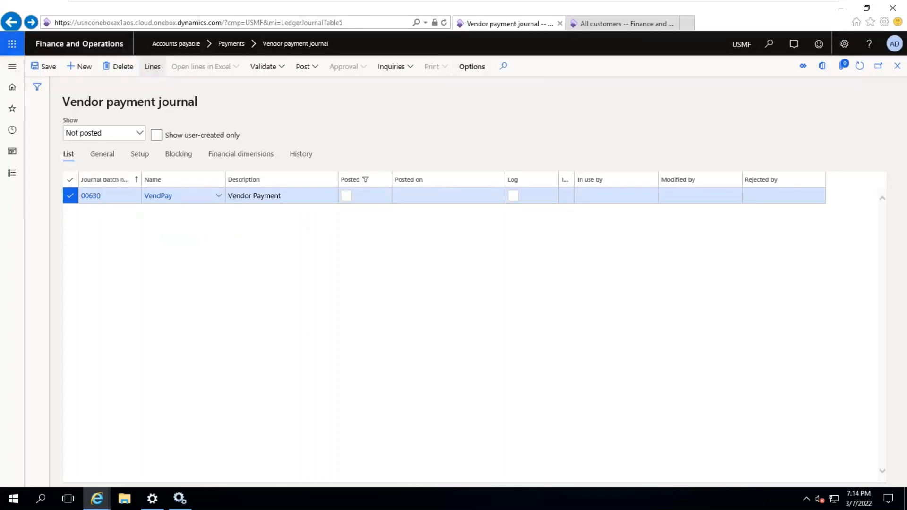
# Open the journal's lines and set the payment line's vendor account to Acme Office Supplies
pyautogui.click(152, 66)
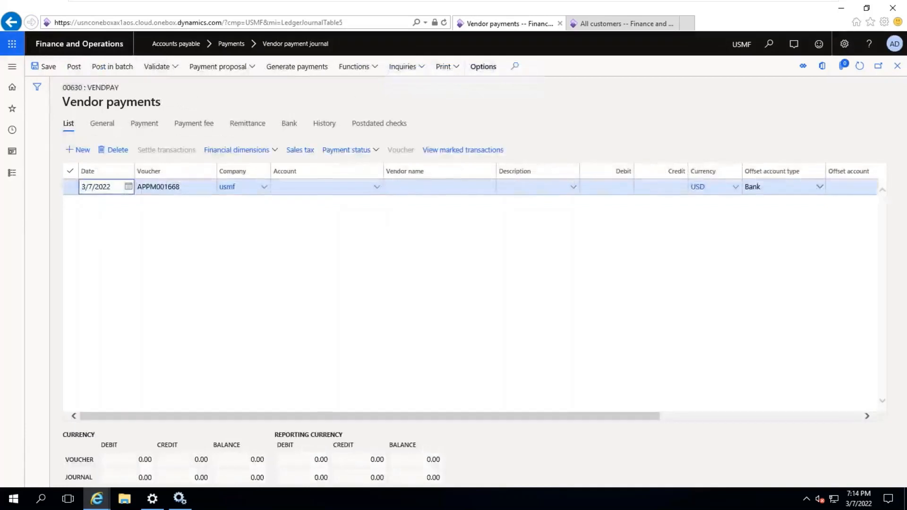
pyautogui.click(377, 189)
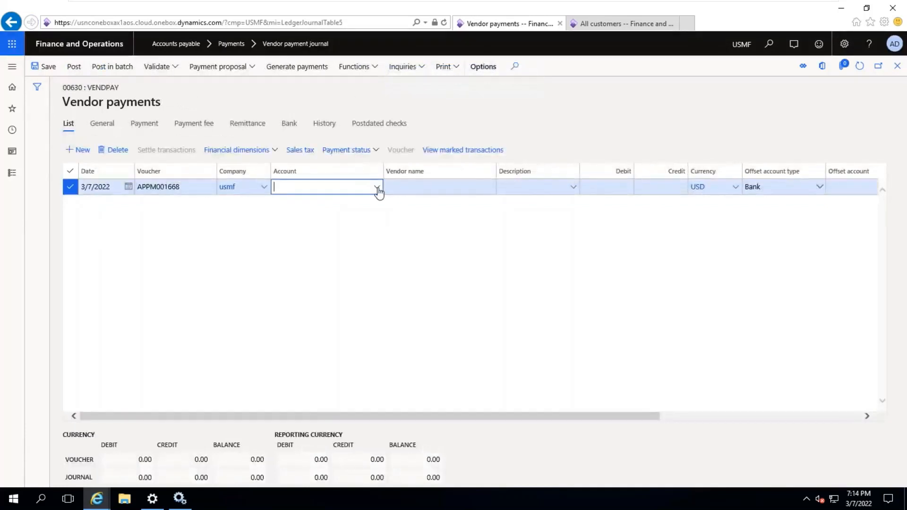
pyautogui.click(377, 188)
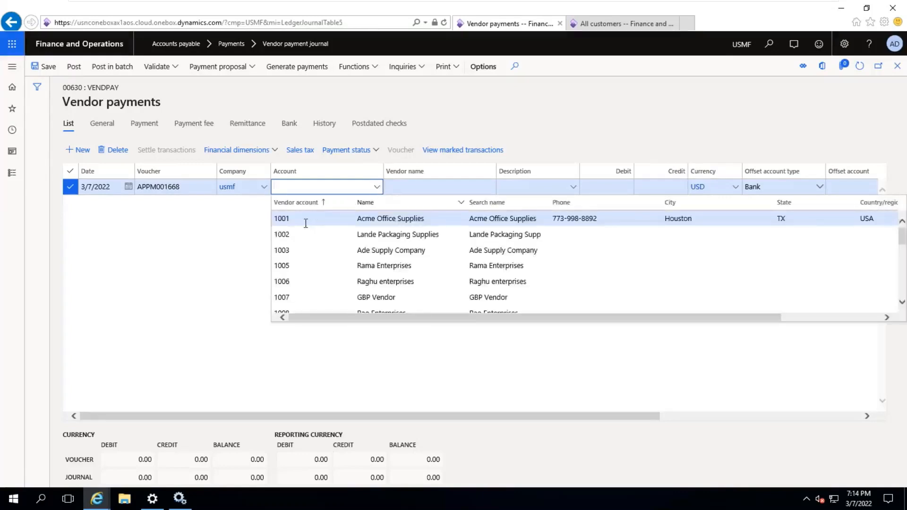
pyautogui.click(306, 223)
pyautogui.click(306, 222)
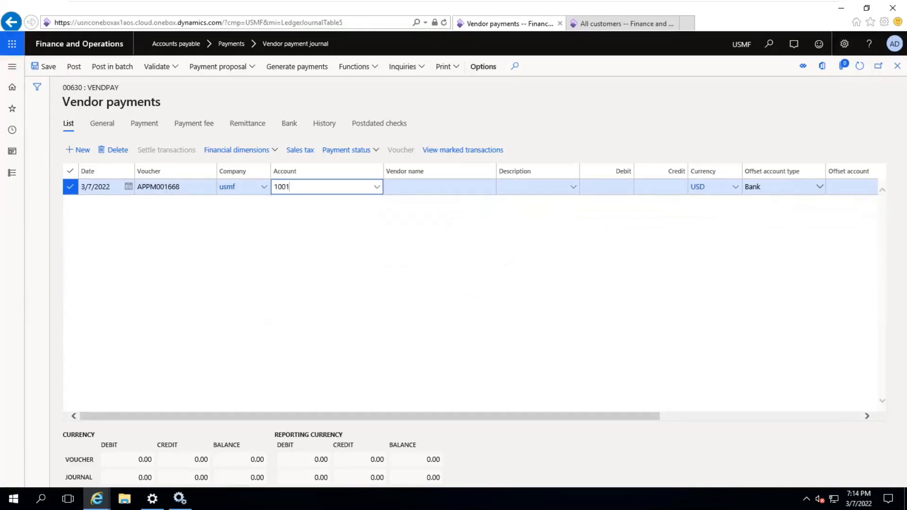
pyautogui.press('Tab')
pyautogui.press('Tab')
pyautogui.press('Tab')
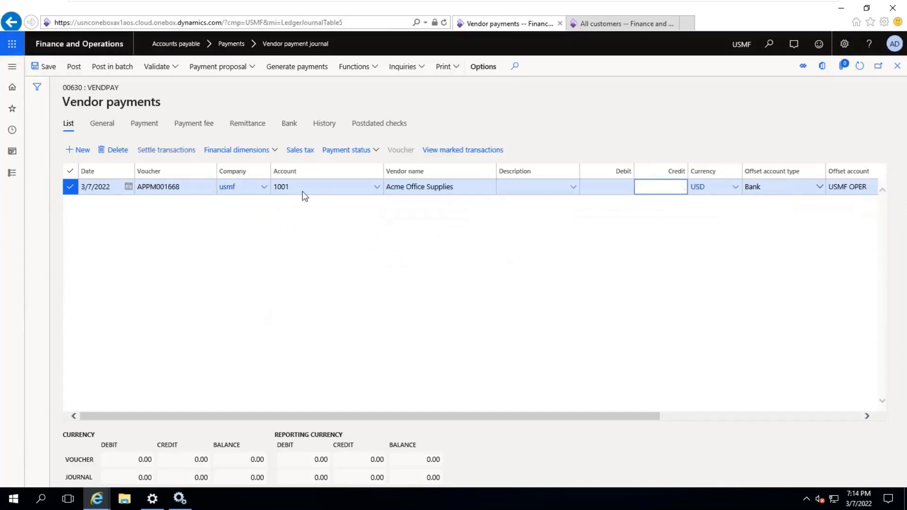
# Mark the Acme Office Supplies invoice due 7/23/2017 for settlement against the payment line
pyautogui.click(172, 151)
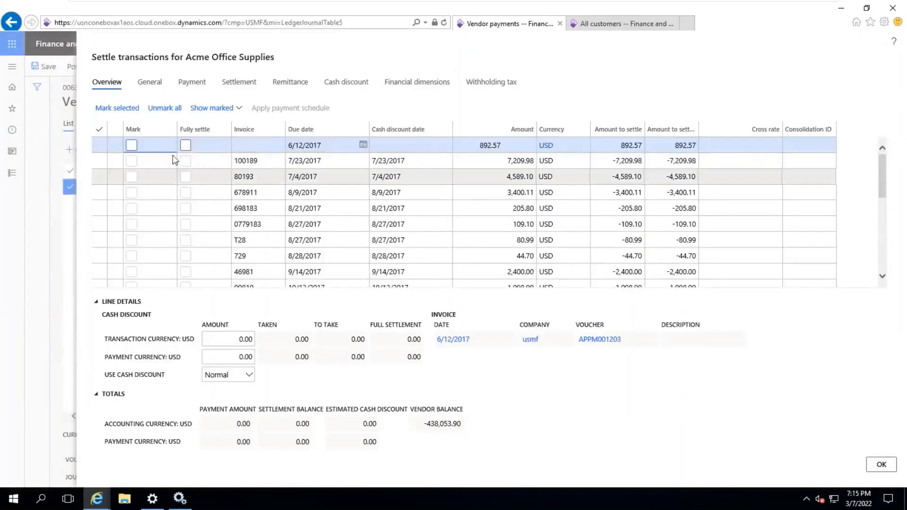
pyautogui.click(132, 161)
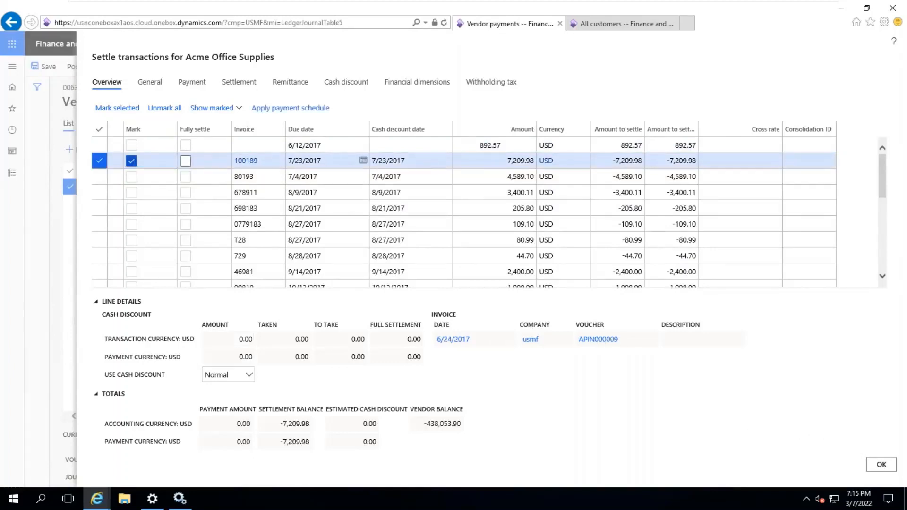
pyautogui.click(881, 464)
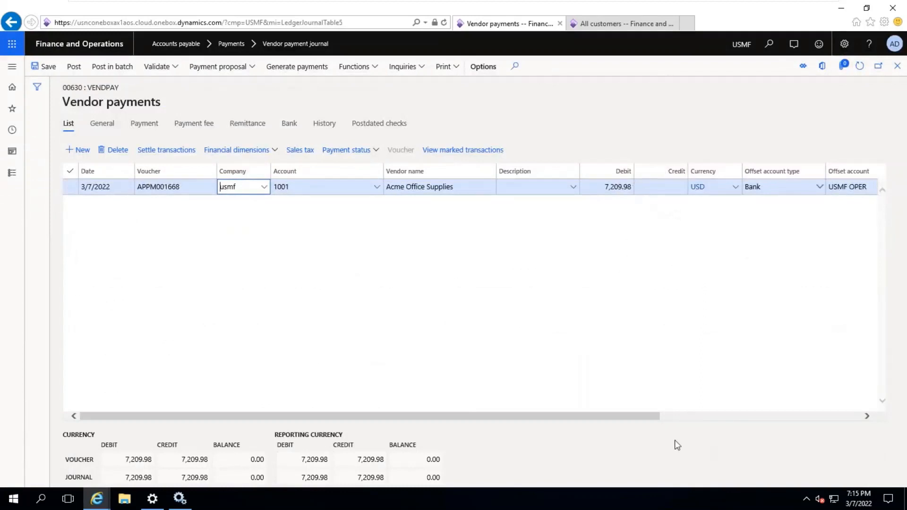
# Examine the payment control rules of the line's CHECK method of payment, then return to the vendor payment line
pyautogui.moveTo(636, 421); pyautogui.dragTo(820, 411)
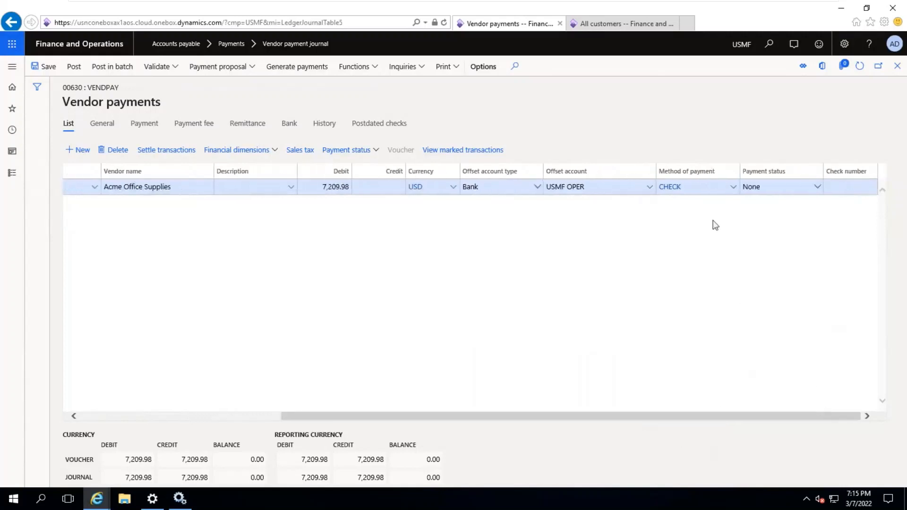
pyautogui.click(674, 186)
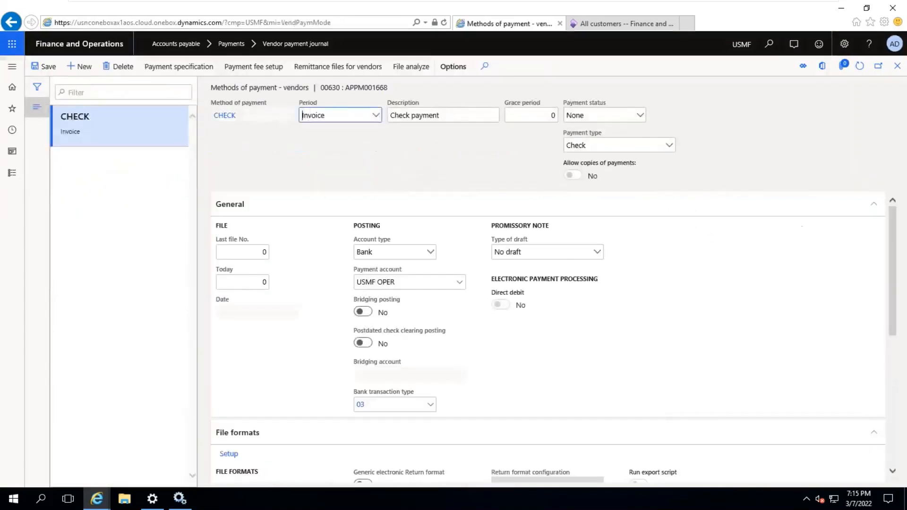
pyautogui.moveTo(892, 240); pyautogui.dragTo(903, 383)
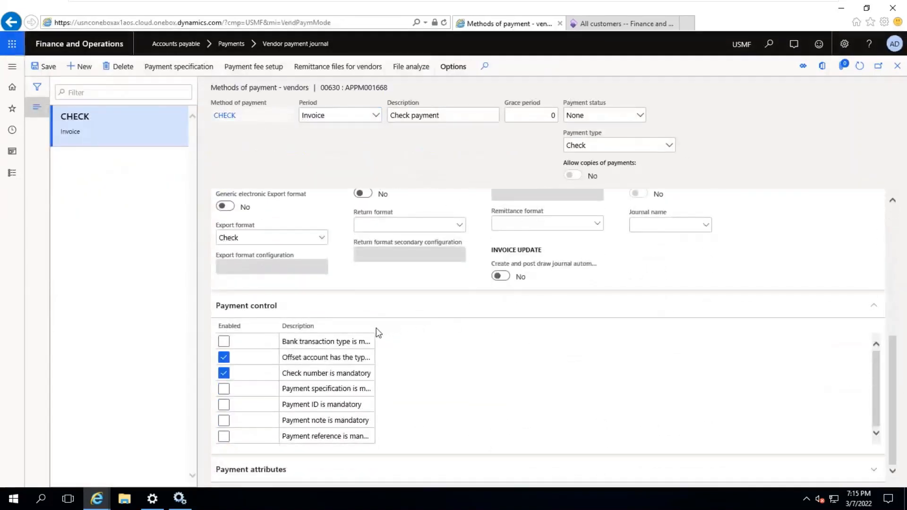
pyautogui.moveTo(374, 324); pyautogui.dragTo(491, 324)
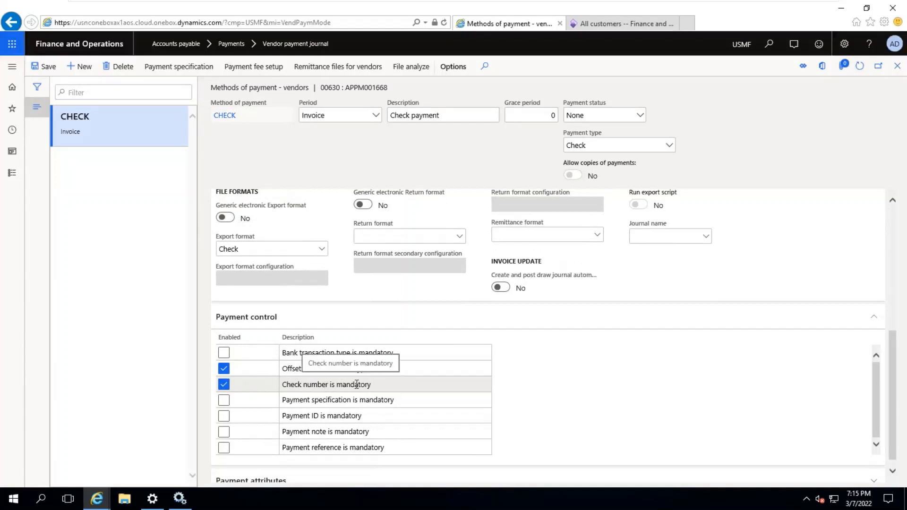
pyautogui.click(898, 66)
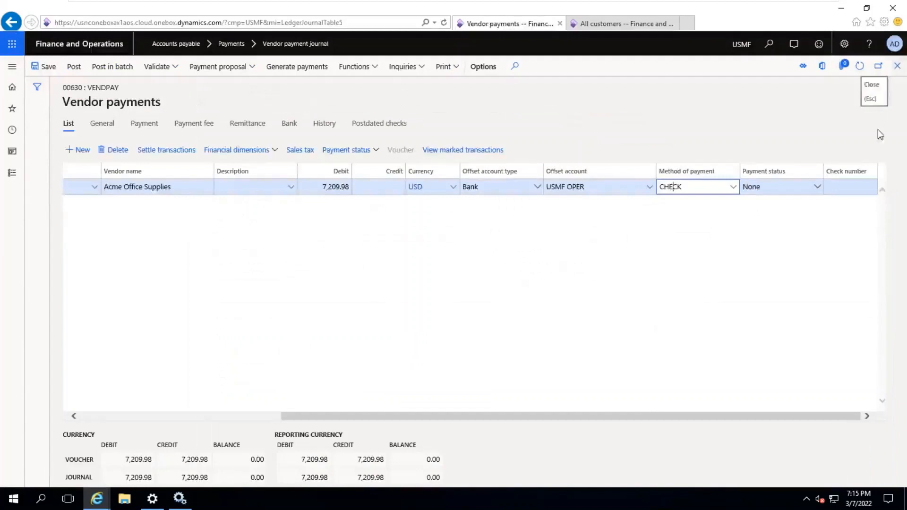
# Generate the check payment from bank account USMF OPER with the CHECK method, sending the check document to the screen
pyautogui.click(847, 187)
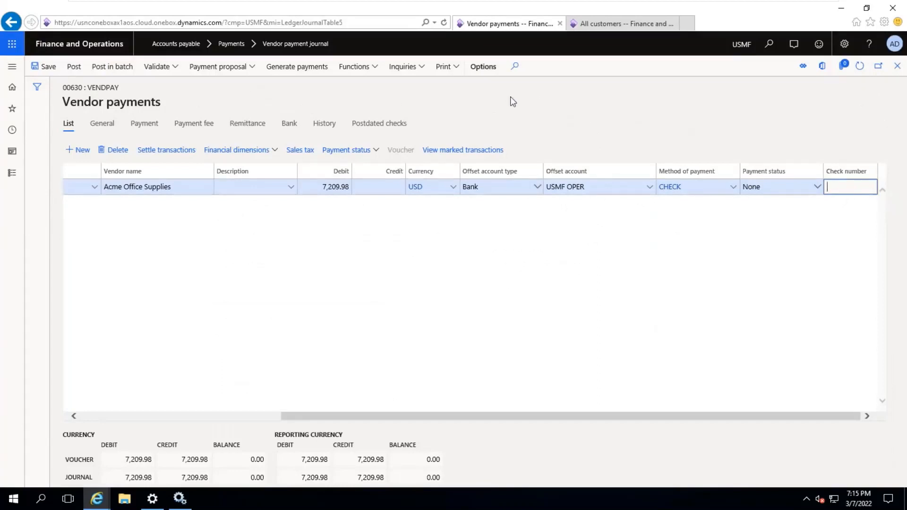
pyautogui.click(299, 69)
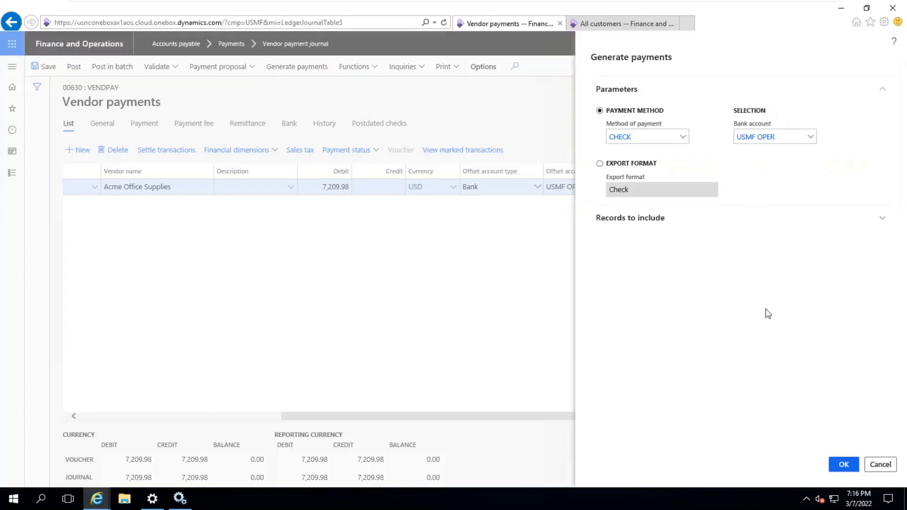
pyautogui.click(849, 467)
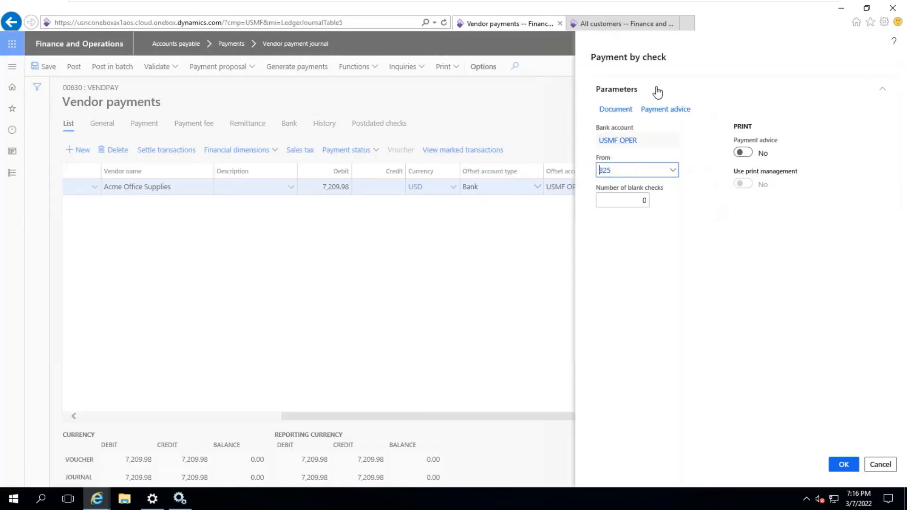
pyautogui.click(622, 110)
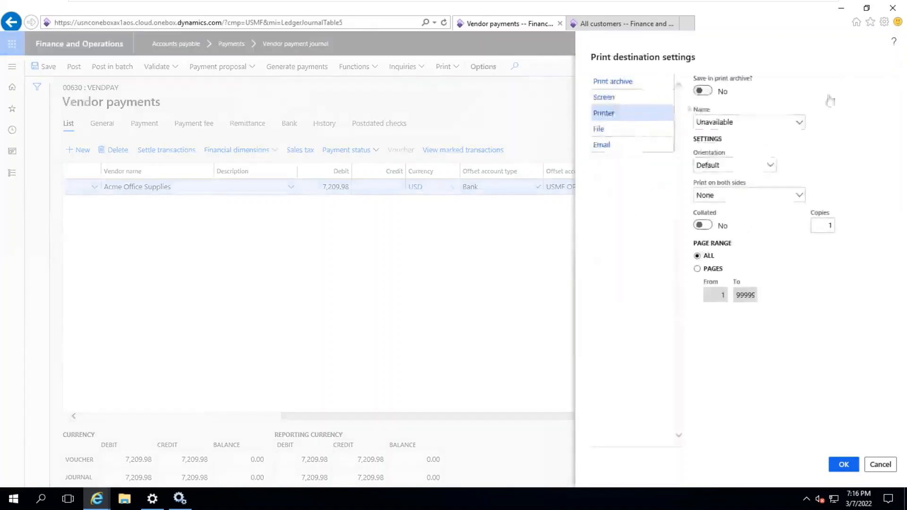
pyautogui.click(663, 97)
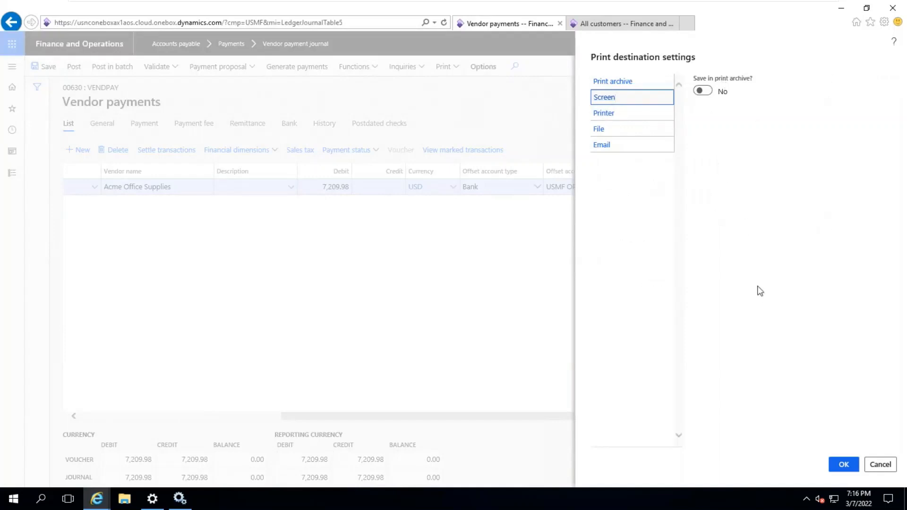
pyautogui.click(843, 468)
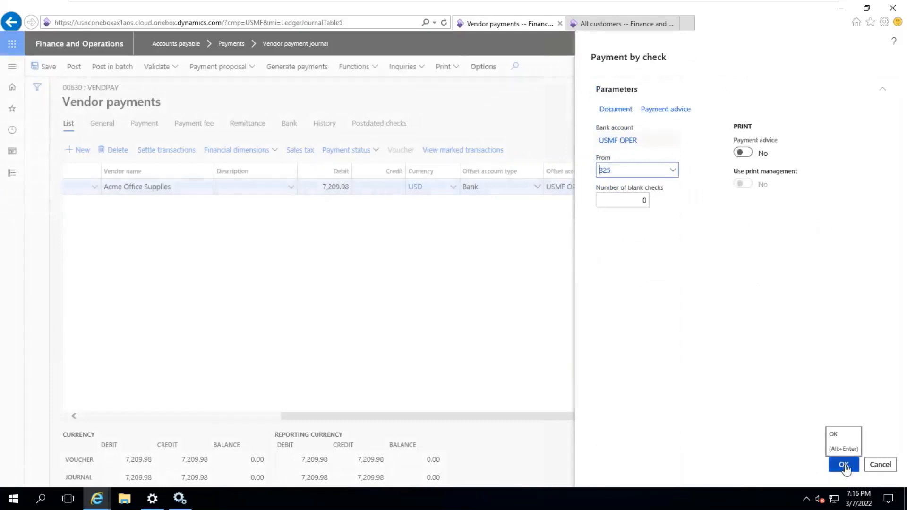
pyautogui.click(844, 465)
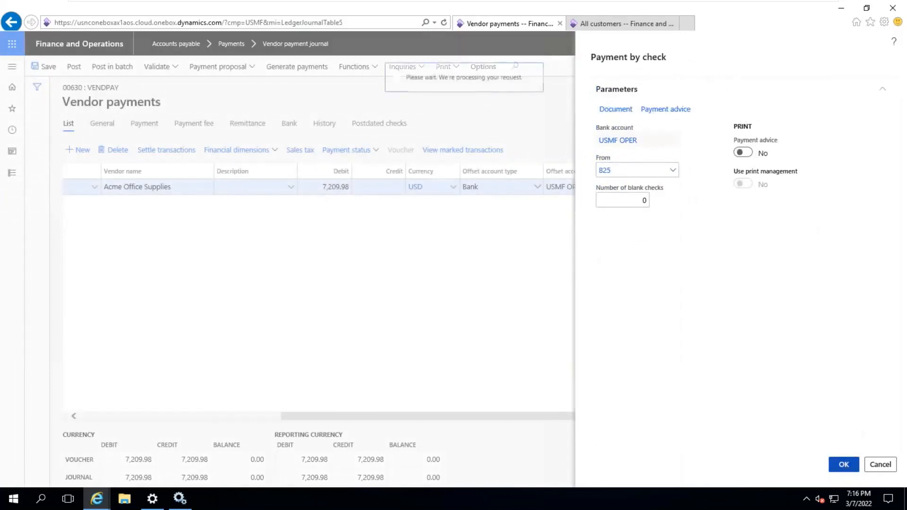
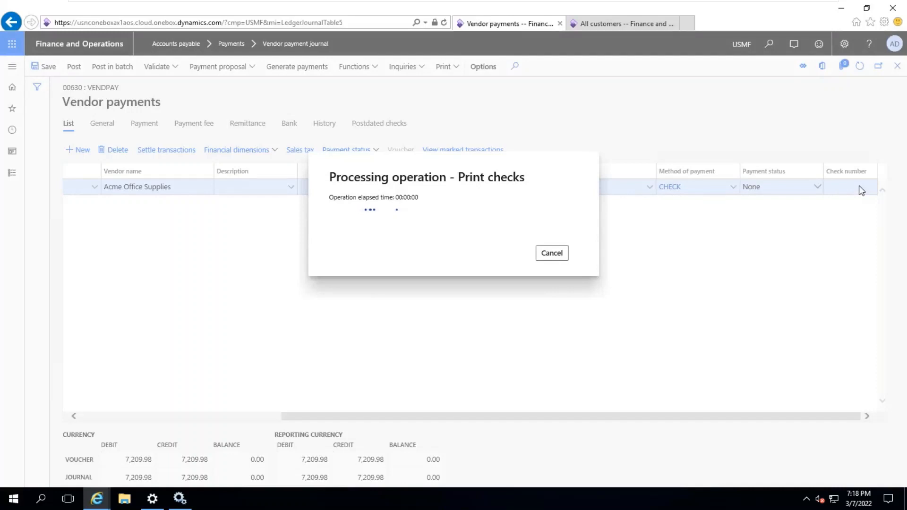
# Minimize the virtual machine and return to the Notepad notes
pyautogui.moveTo(779, 6)
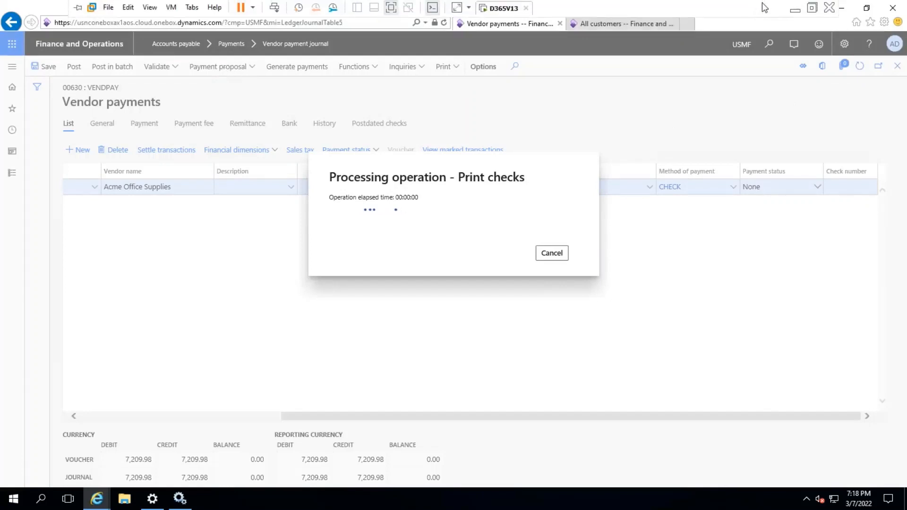
pyautogui.click(796, 10)
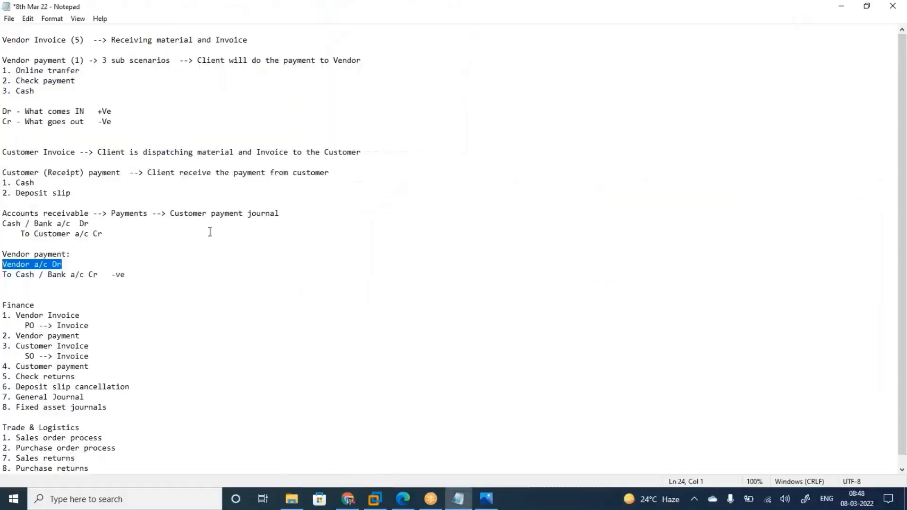
# Append "1. partial payment 2. Settlement against invoice 3. Payment proposal" to the Vendor payment (1) line of the notes
pyautogui.moveTo(112, 60); pyautogui.dragTo(148, 61)
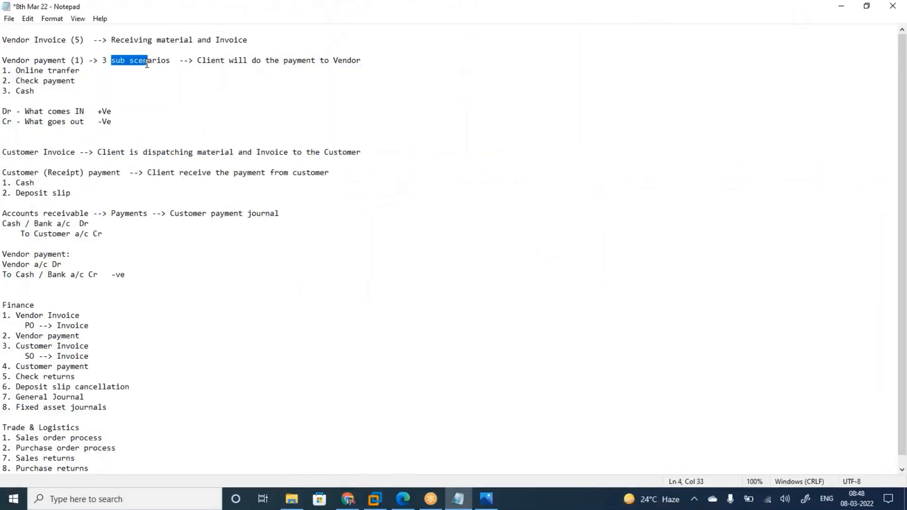
pyautogui.click(374, 60)
pyautogui.write('1. part')
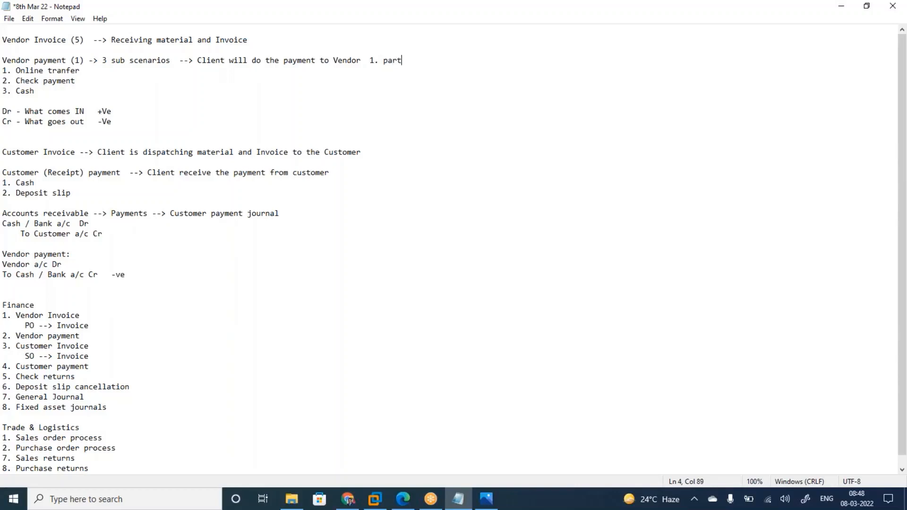
pyautogui.write('ial payment 2. Settlem')
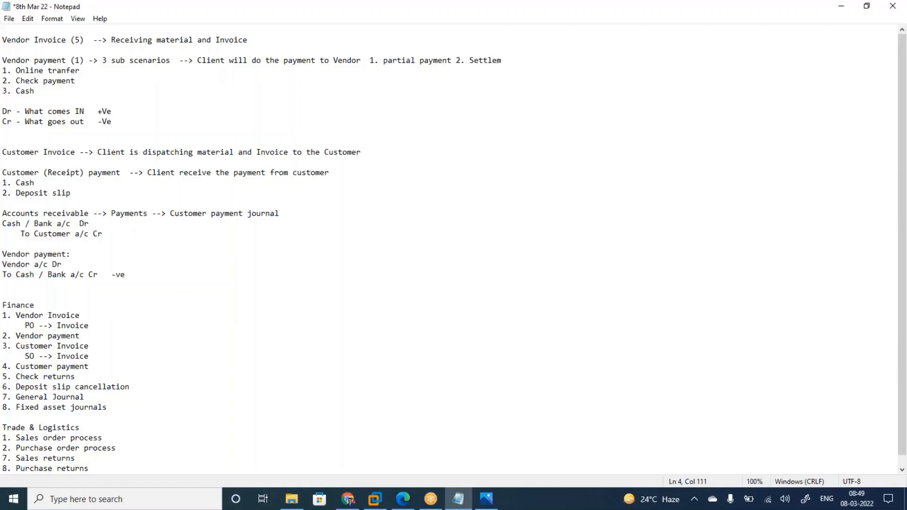
pyautogui.write('ent against')
pyautogui.press('BackSpace')
pyautogui.write('st invoie')
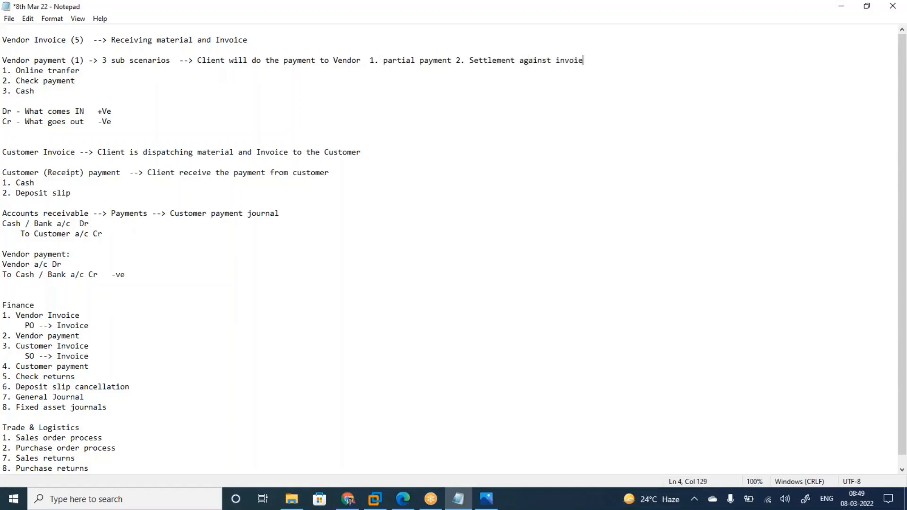
pyautogui.press('BackSpace')
pyautogui.write('ce 2. Paymn')
pyautogui.press('BackSpace')
pyautogui.write('ent proposal')
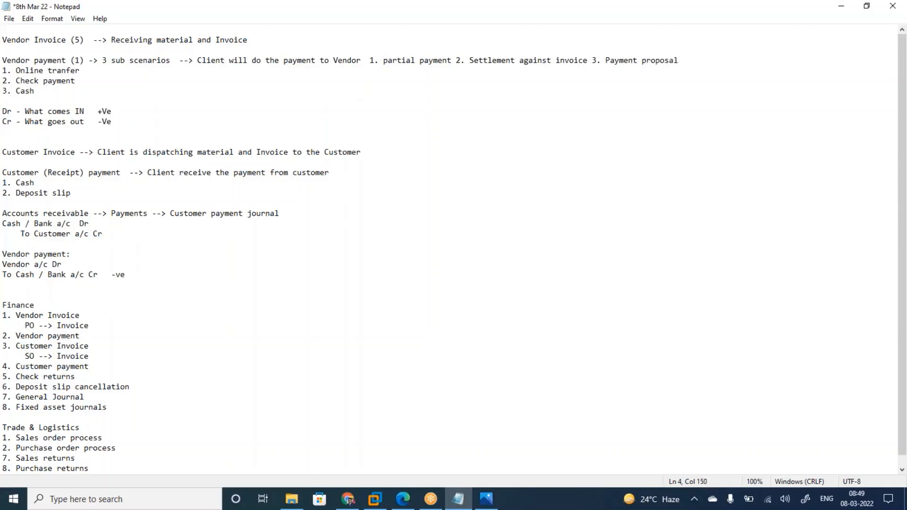
pyautogui.moveTo(176, 60); pyautogui.dragTo(102, 60)
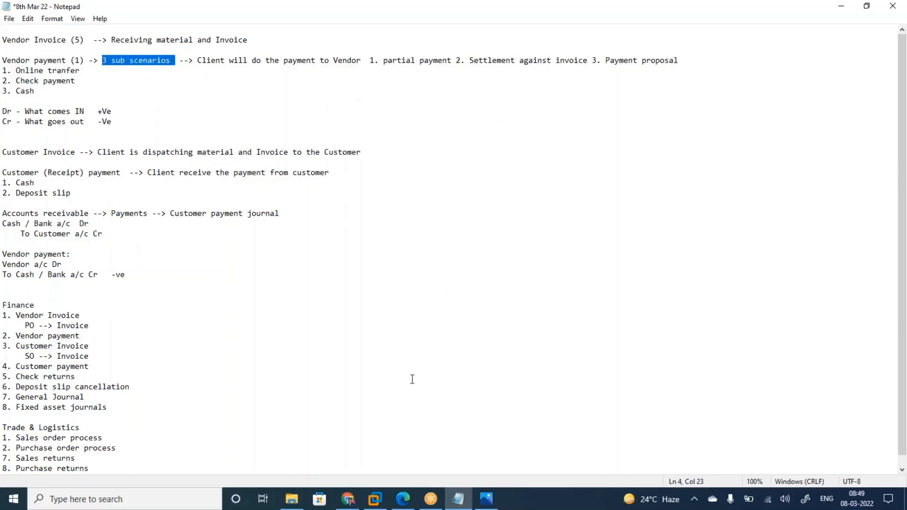
# Switch back to Dynamics 365, dismiss the check report download and post the Acme Office Supplies payment, then return to the journal list
pyautogui.click(374, 499)
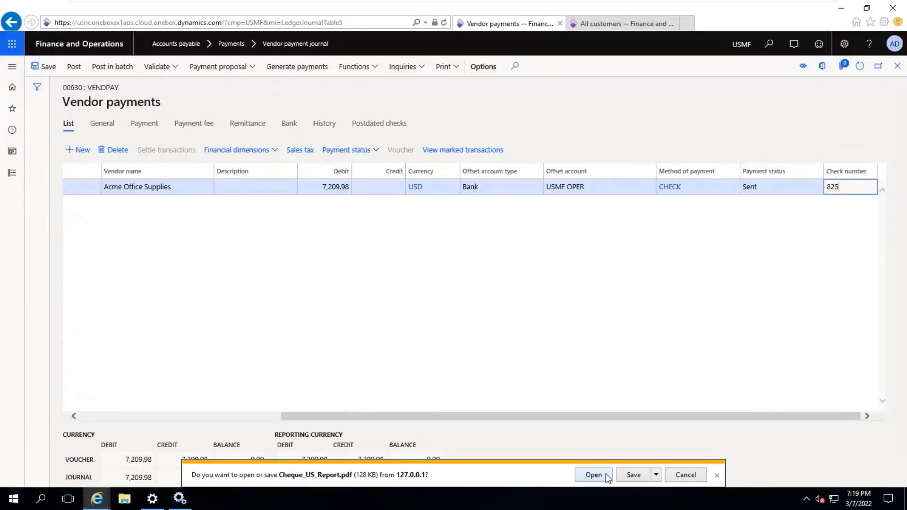
pyautogui.click(717, 475)
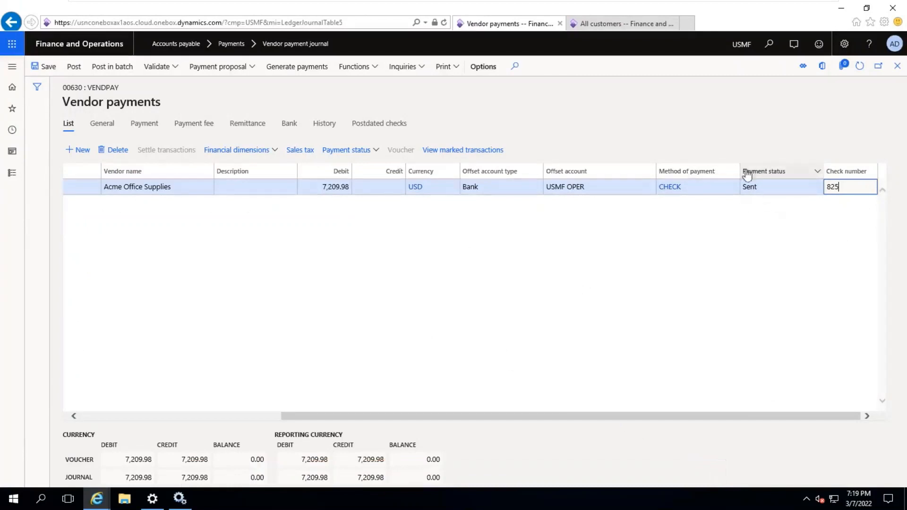
pyautogui.click(72, 69)
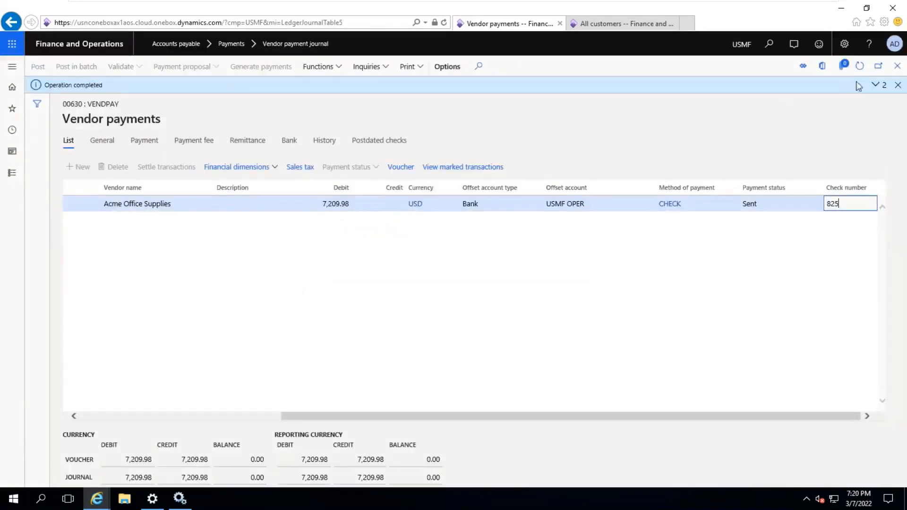
pyautogui.click(897, 69)
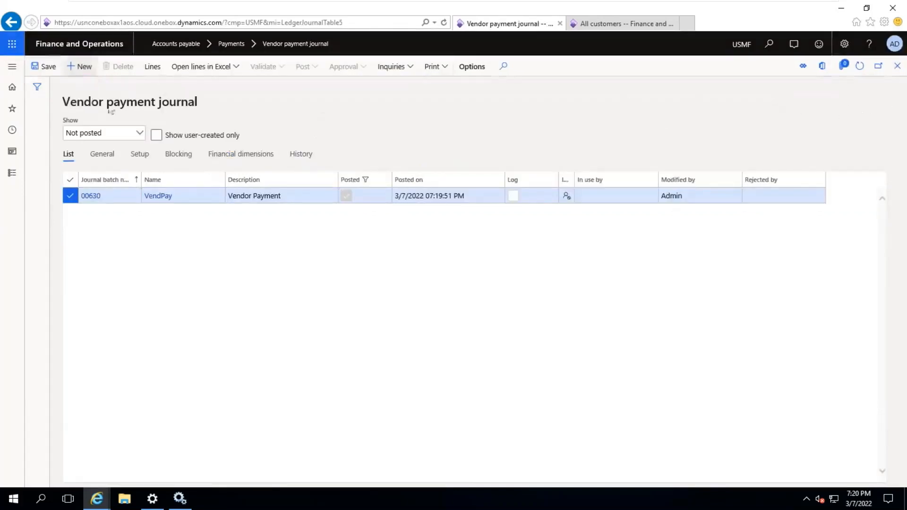
# Create a new vendor payment journal with the name VendPay and open its lines
pyautogui.hotkey('alt', 'n')
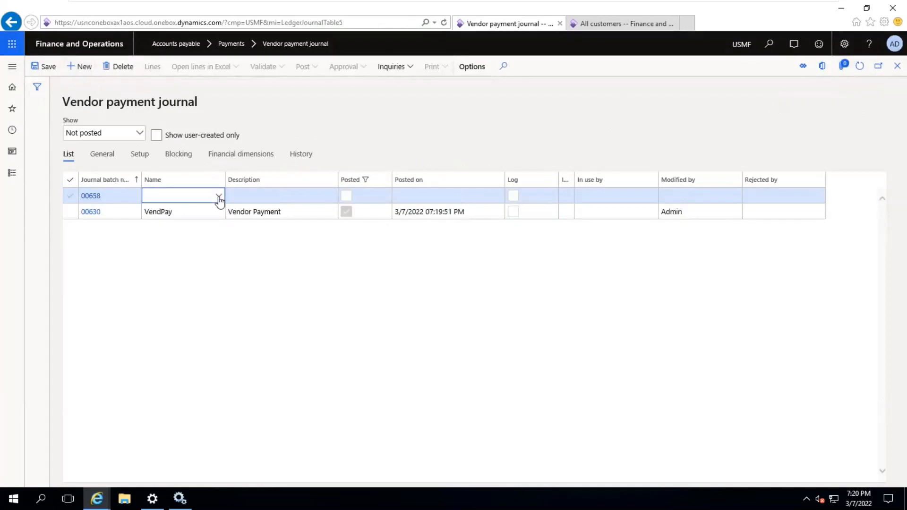
pyautogui.click(218, 197)
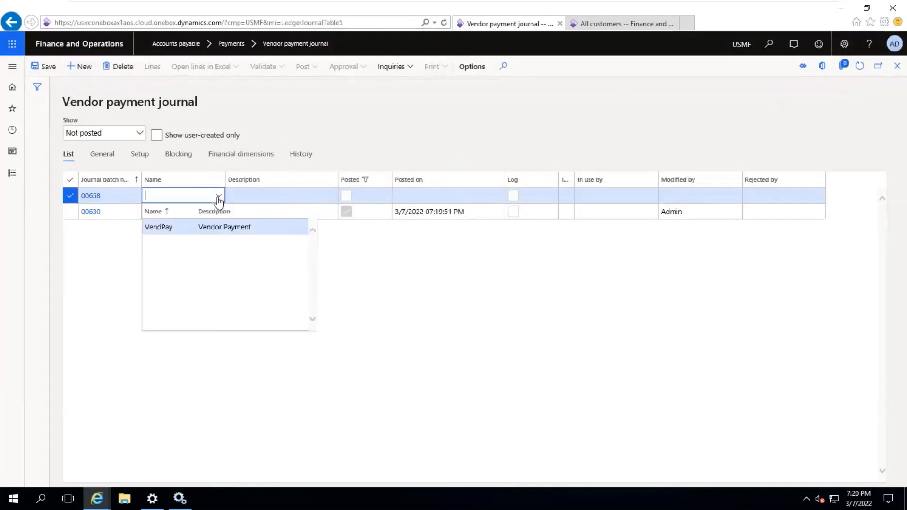
pyautogui.click(186, 223)
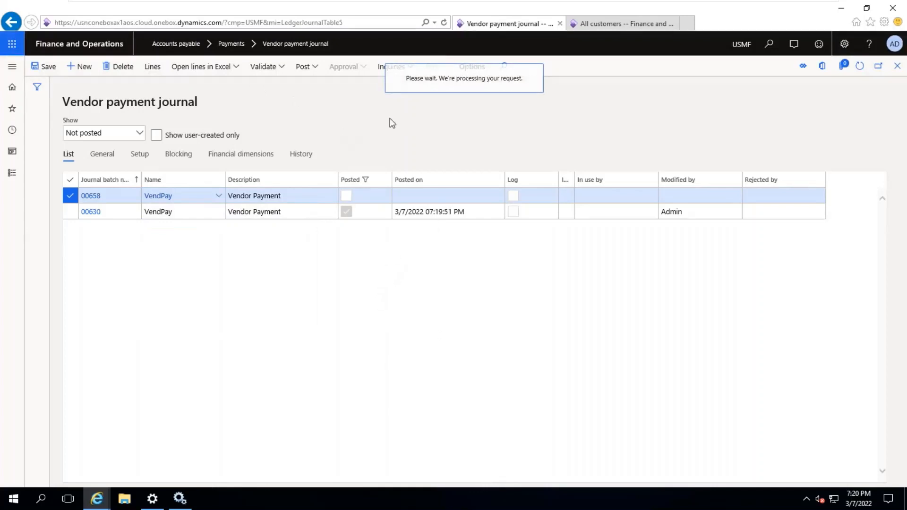
# Enter a payment line for vendor Acme Office Supplies with a debit of 500.00, keeping the default bank offset and CHECK method
pyautogui.click(321, 186)
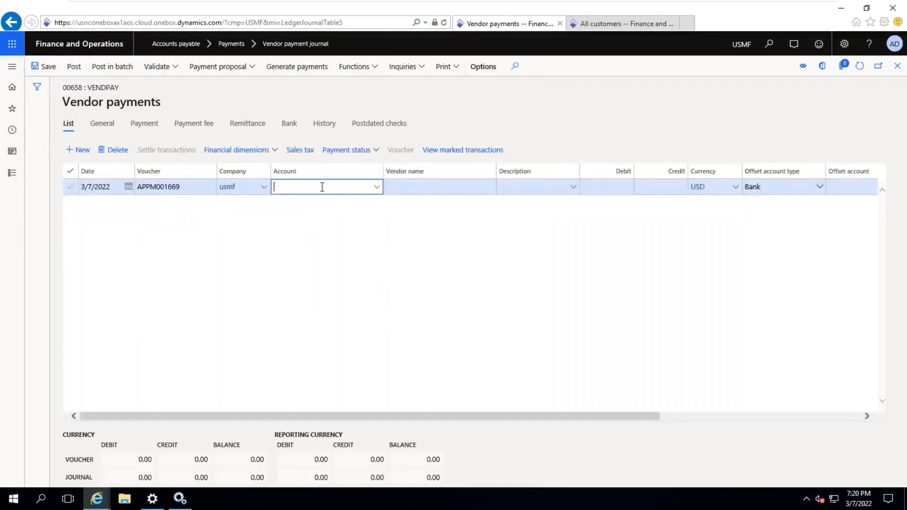
pyautogui.write('1001')
pyautogui.press('Tab')
pyautogui.press('Tab')
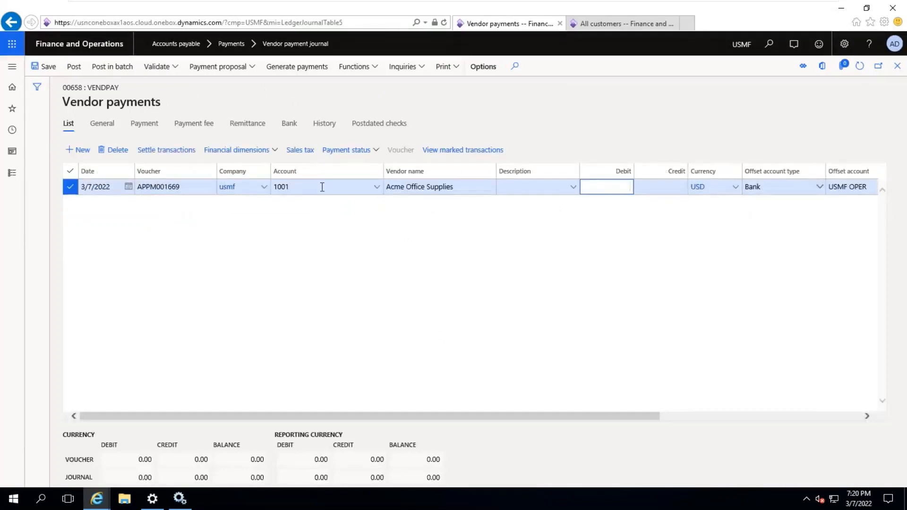
pyautogui.write('500')
pyautogui.press('Tab')
pyautogui.press('Tab')
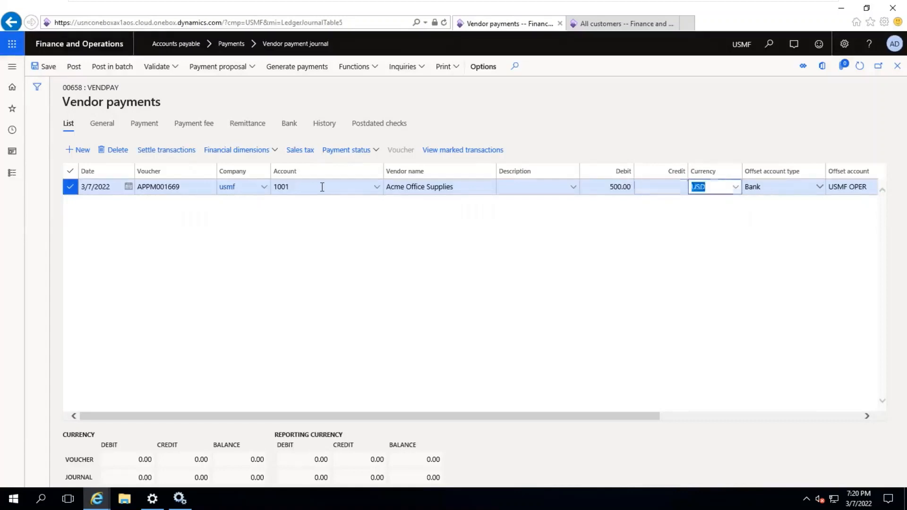
pyautogui.press('Tab')
pyautogui.press('Tab')
pyautogui.press('Tab')
pyautogui.press('Tab')
pyautogui.press('Tab')
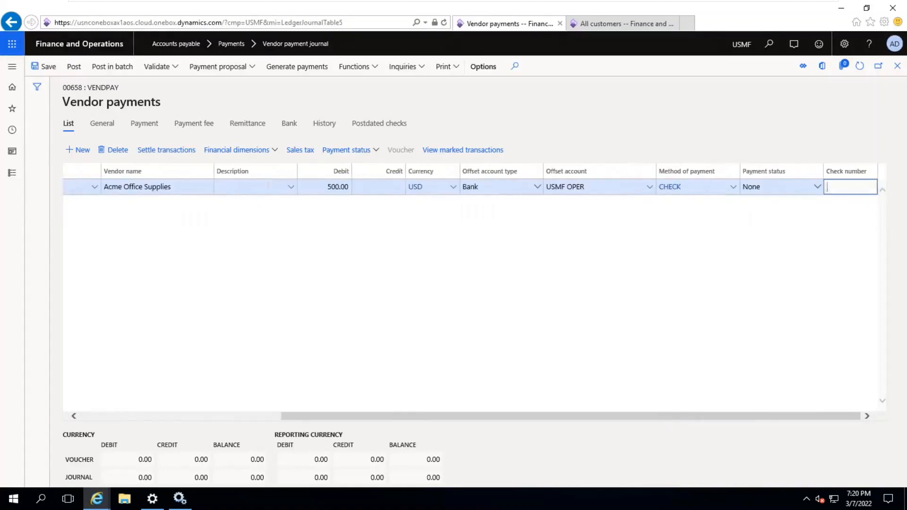
pyautogui.press('Tab')
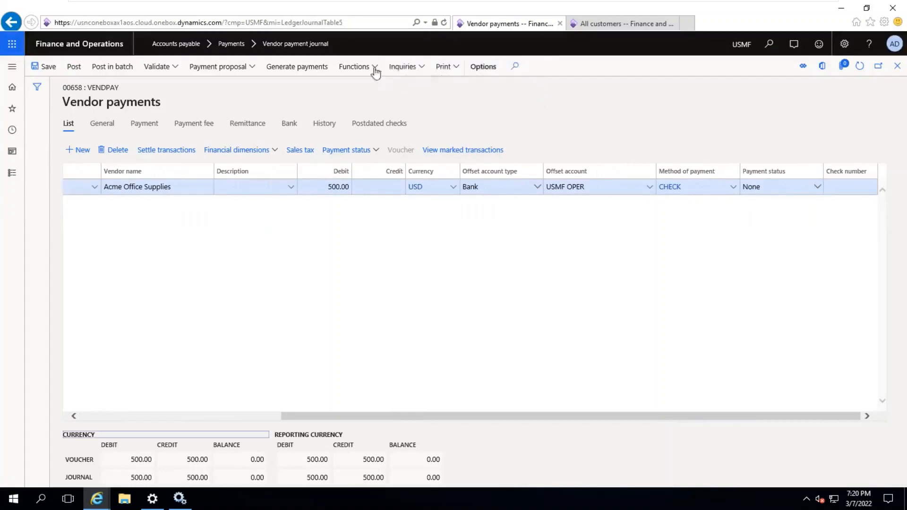
# Generate the 500.00 check payment from bank account USMF OPER with the CHECK method, dismiss the report download and post the journal
pyautogui.click(326, 68)
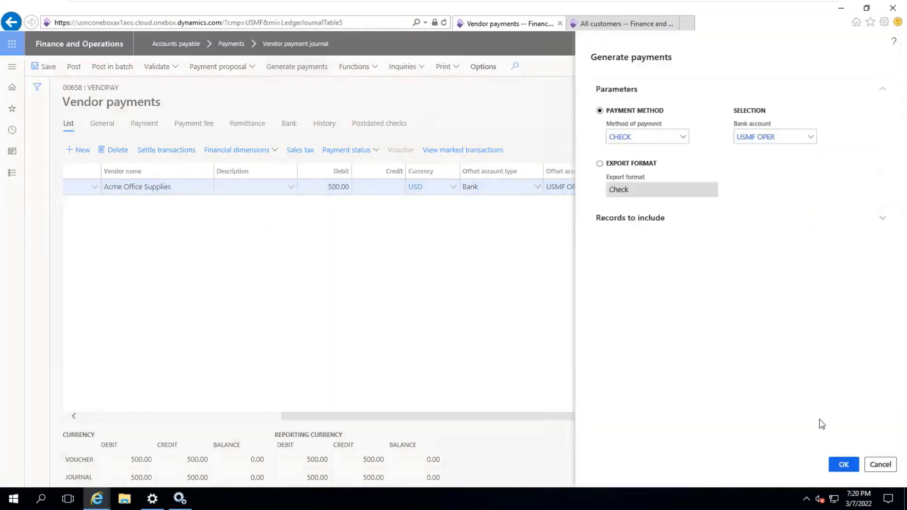
pyautogui.click(843, 464)
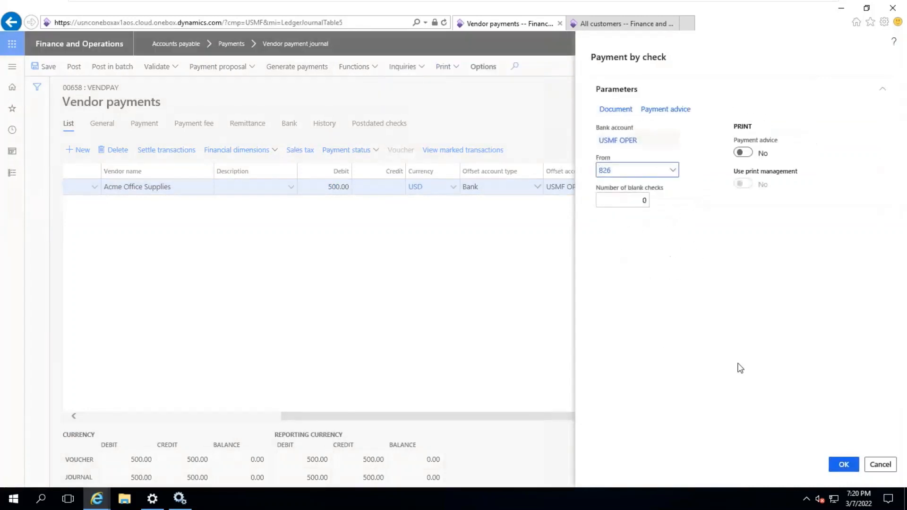
pyautogui.click(844, 465)
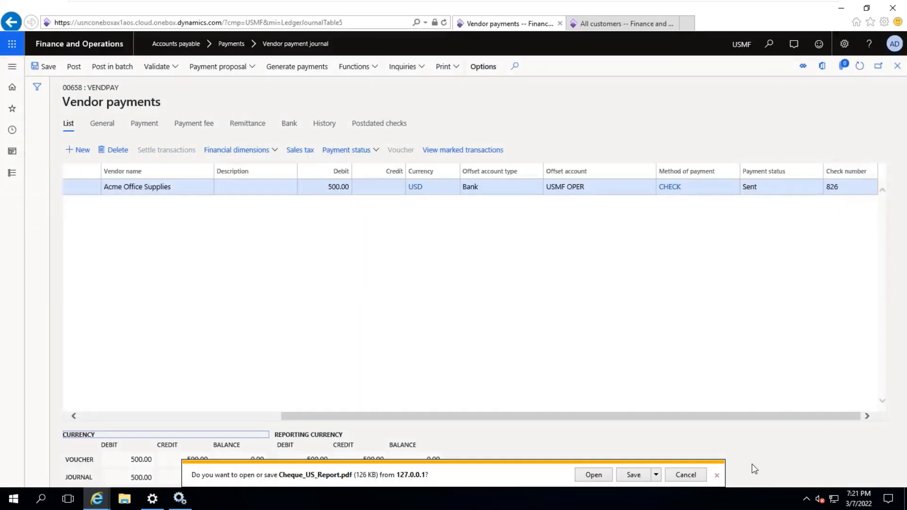
pyautogui.click(717, 474)
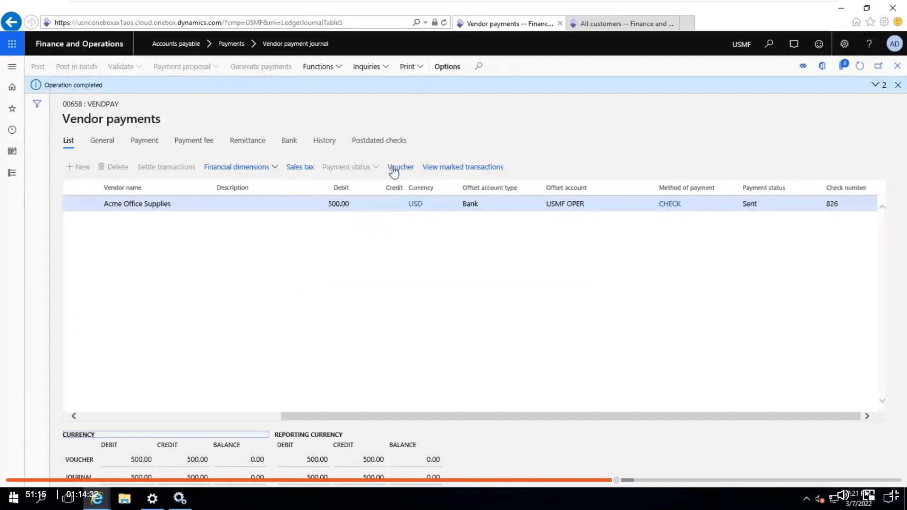
# Examine the voucher transactions of the posted 500.00 vendor payment, then return to the vendor payment journal list
pyautogui.click(404, 168)
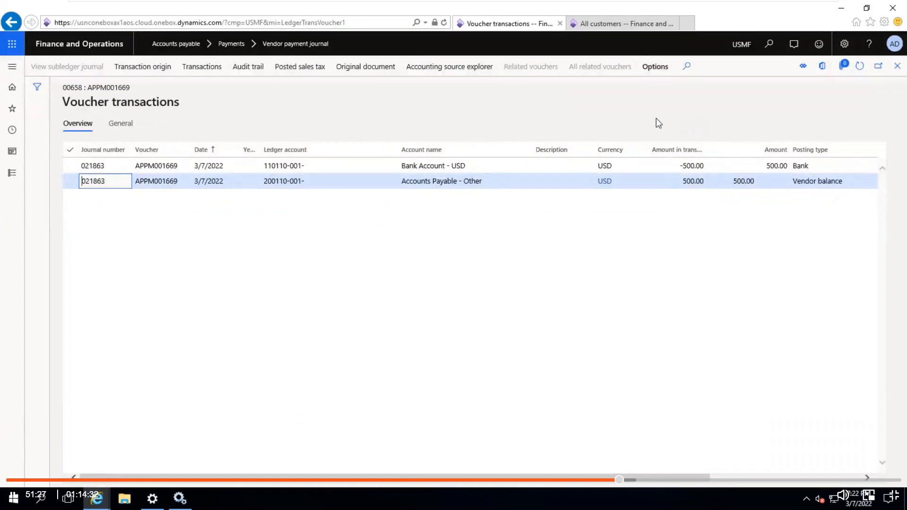
pyautogui.click(897, 66)
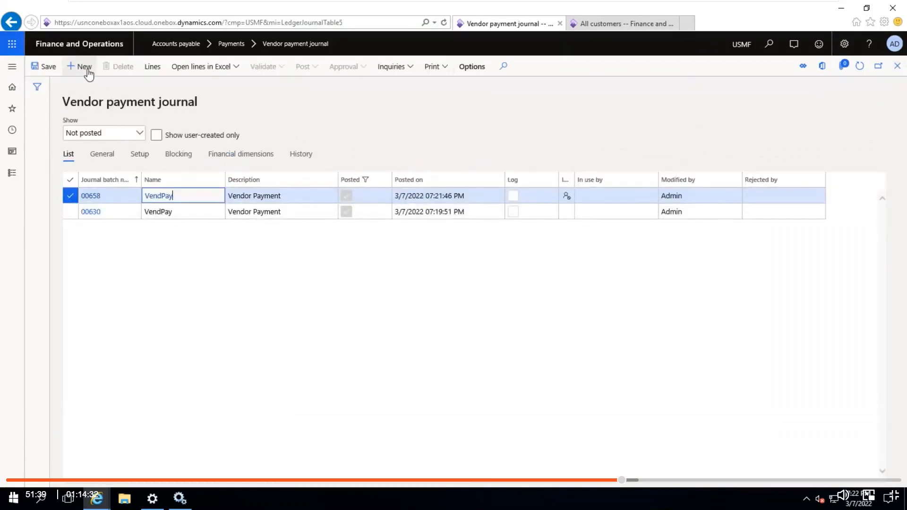
# Add another vendor payment journal named VendPay and open its payment lines
pyautogui.click(86, 70)
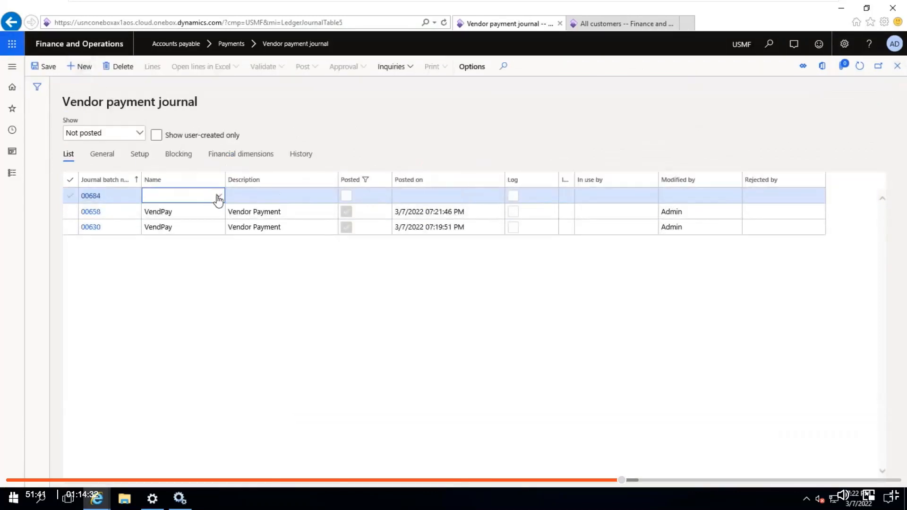
pyautogui.click(218, 197)
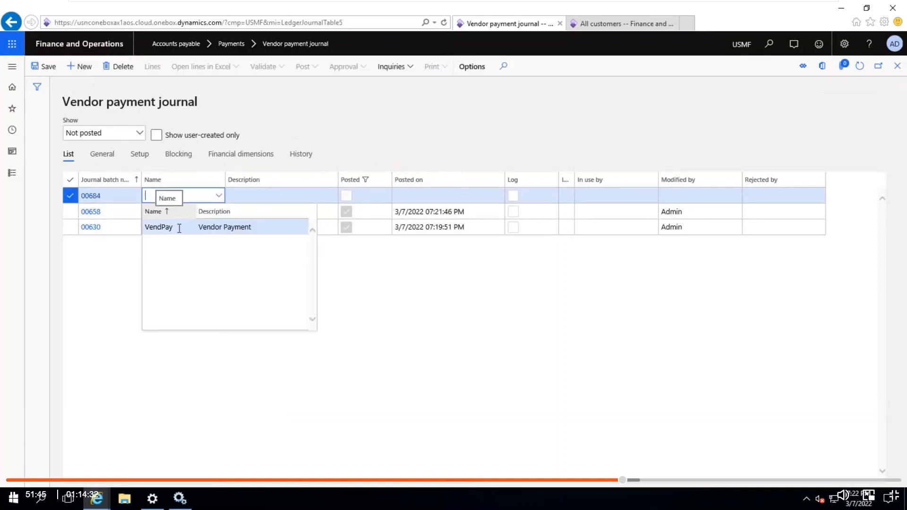
pyautogui.click(179, 228)
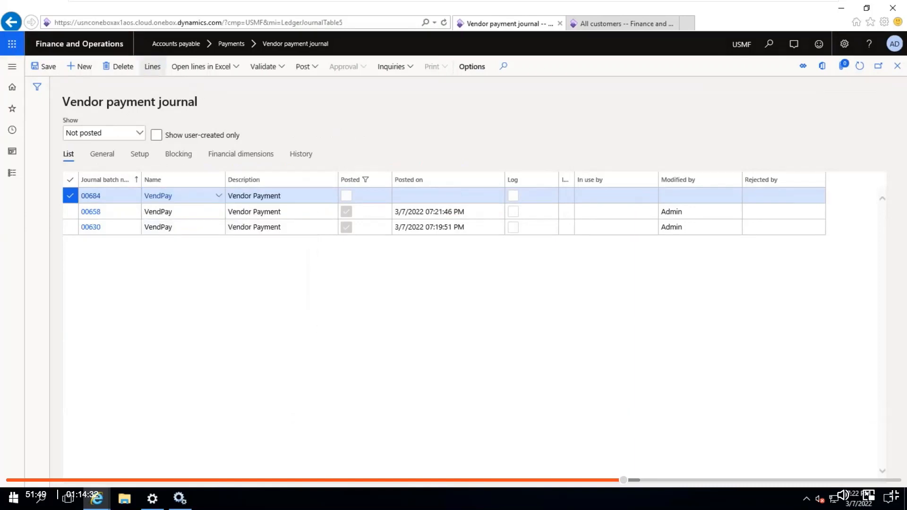
pyautogui.click(152, 66)
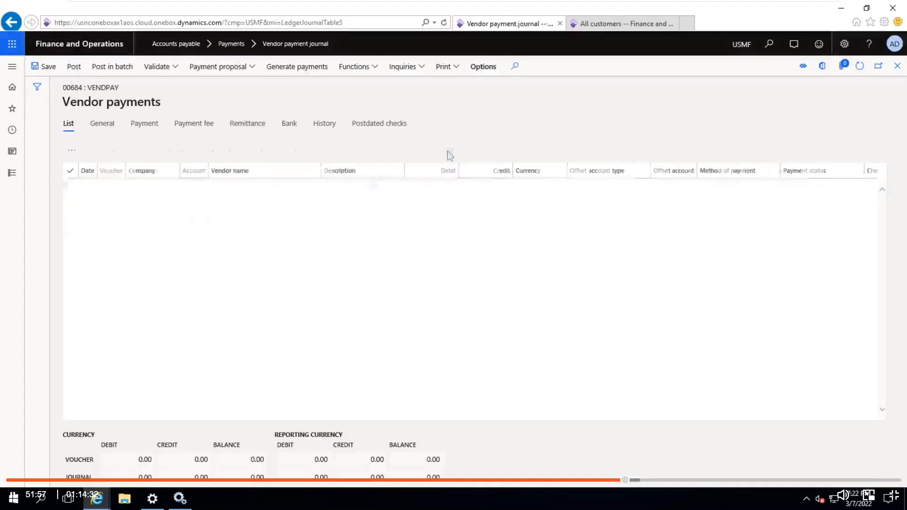
# Enter a payment line for vendor Acme Office Supplies with a debit of 200.00, keeping the default bank offset and CHECK method
pyautogui.click(339, 187)
pyautogui.write('1001')
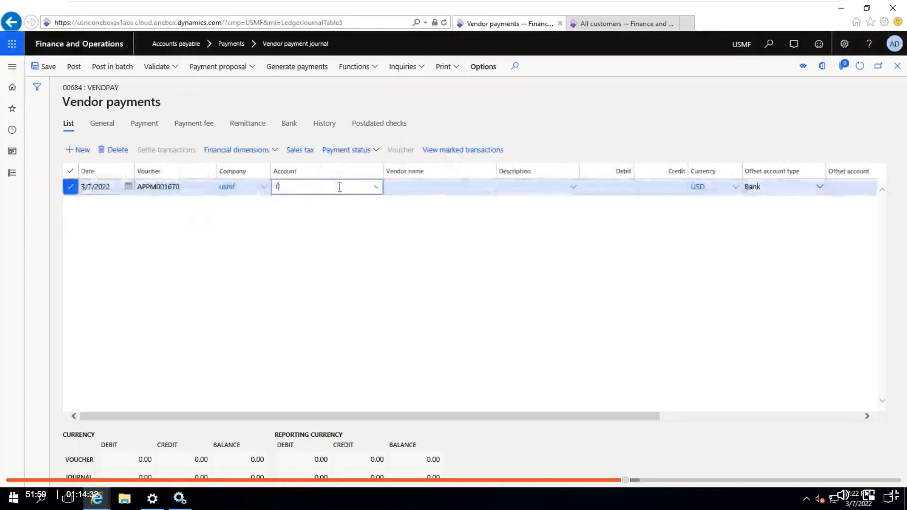
pyautogui.press('Tab')
pyautogui.press('Tab')
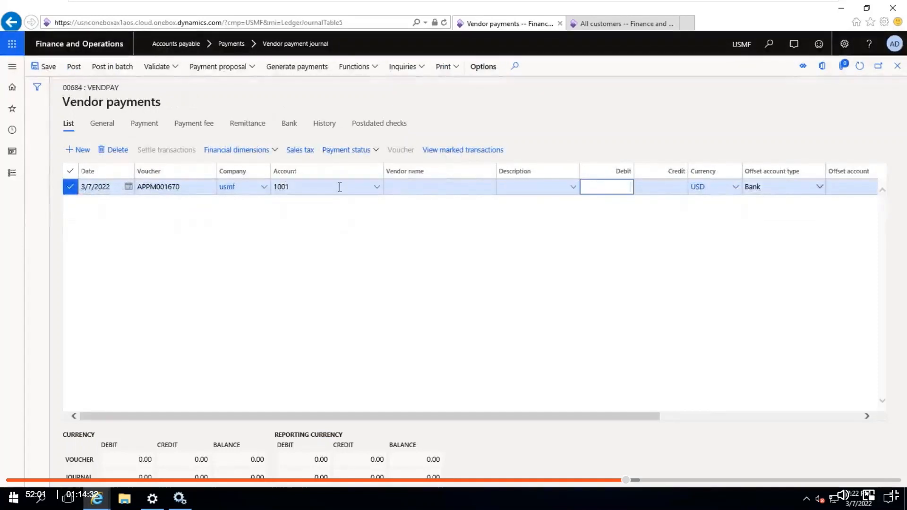
pyautogui.write('200')
pyautogui.press('Tab')
pyautogui.press('Tab')
pyautogui.press('Tab')
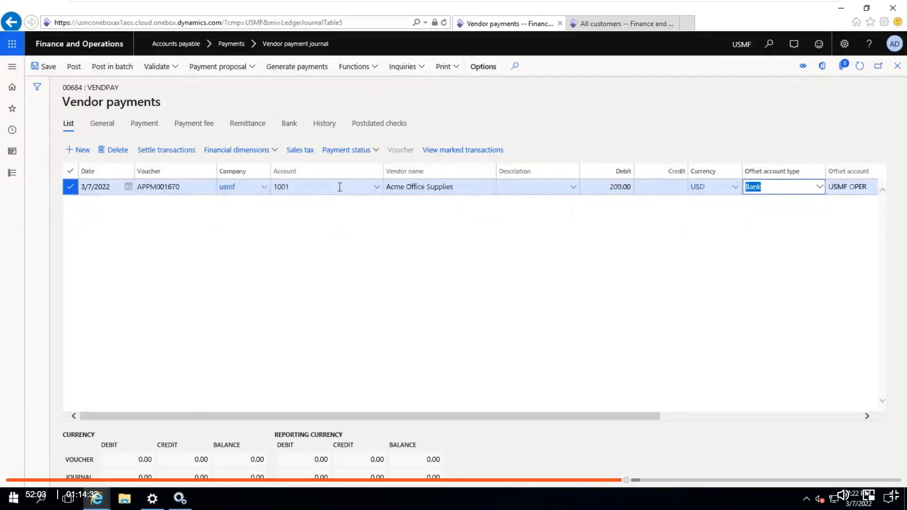
pyautogui.press('Tab')
pyautogui.press('Tab')
pyautogui.press('Tab')
pyautogui.press('Tab')
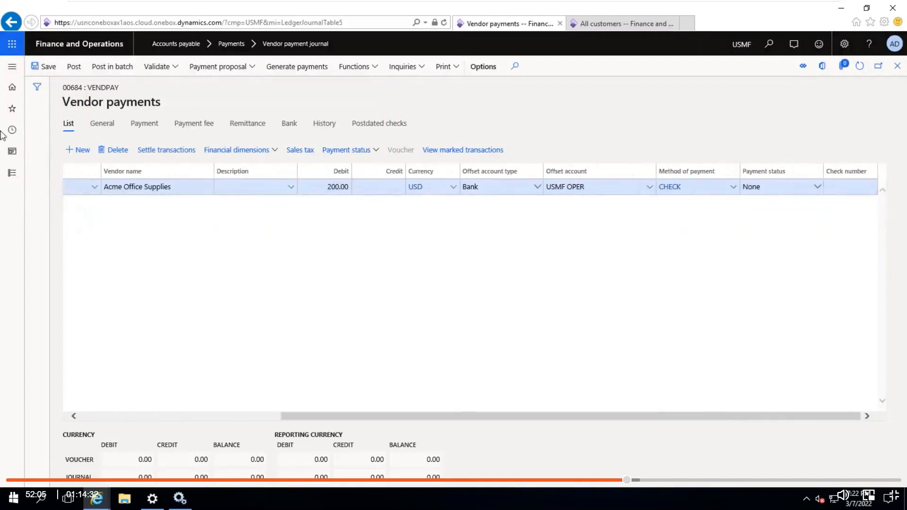
# Start generating the 200.00 check payment from bank account USMF OPER with the CHECK method and set the starting check number to 830
pyautogui.click(302, 66)
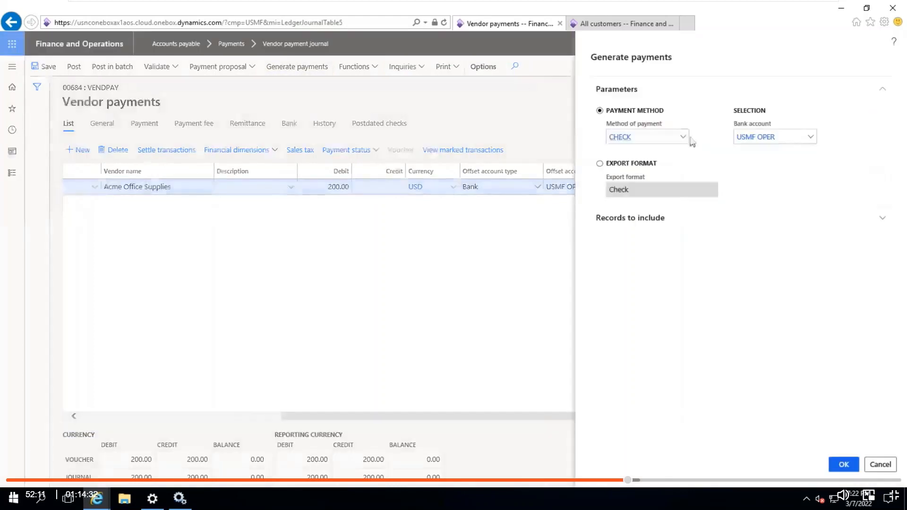
pyautogui.click(843, 466)
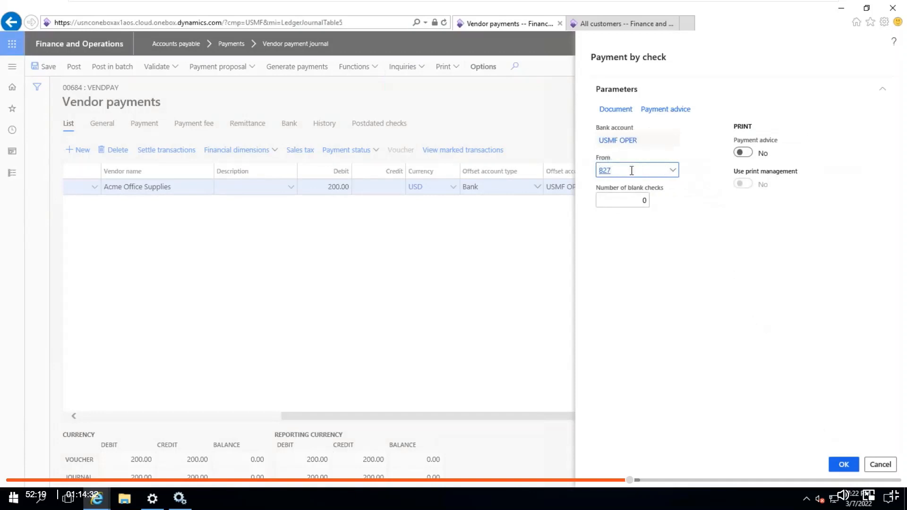
pyautogui.write('830')
pyautogui.press('Tab')
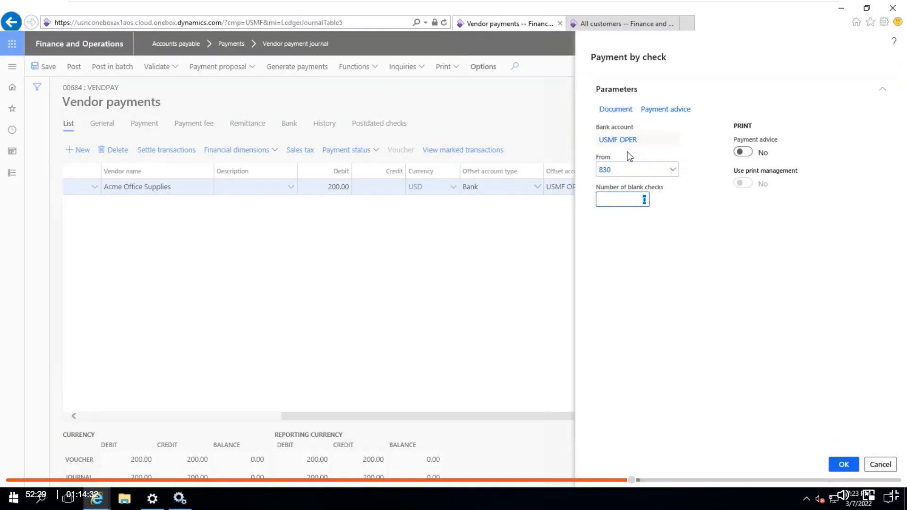
# Switch to the Notepad notes and add the line "Bank check methods --> 1. Free 2 Fixed" between the vendor payment entries and the Finance list
pyautogui.click(799, 13)
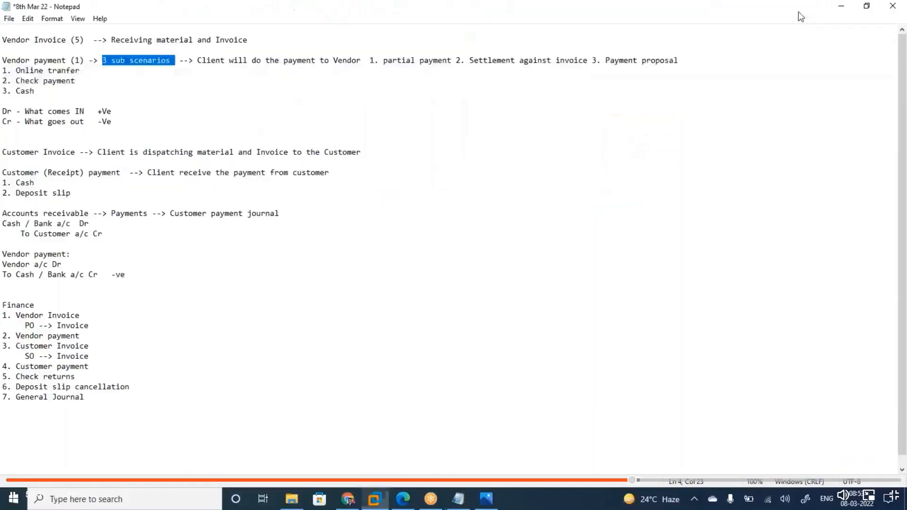
pyautogui.click(51, 292)
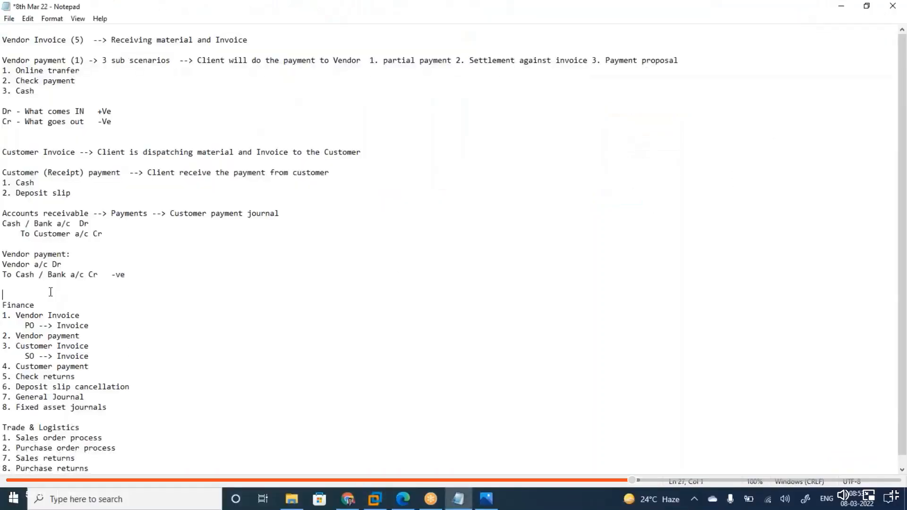
pyautogui.press('Return')
pyautogui.press('Return')
pyautogui.press('Up')
pyautogui.press('Up')
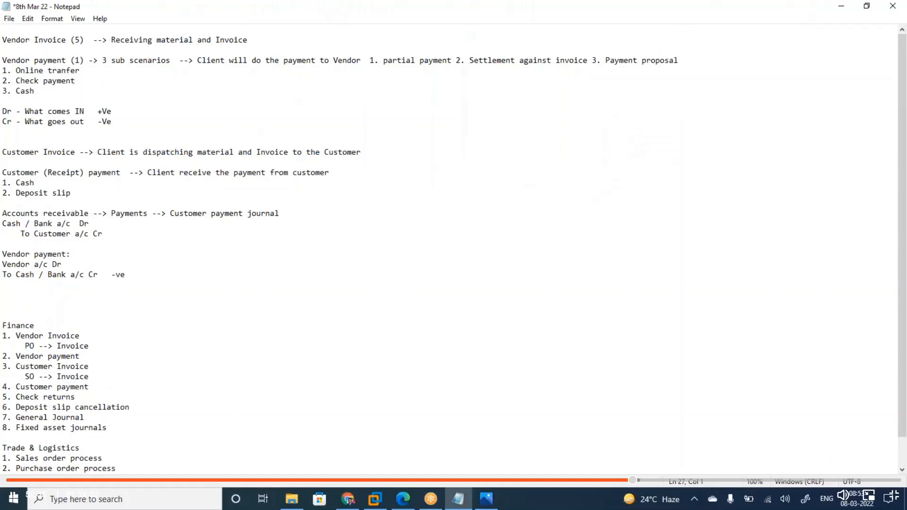
pyautogui.write('Bank check methods --> 1. Free,')
pyautogui.press('BackSpace')
pyautogui.press('BackSpace')
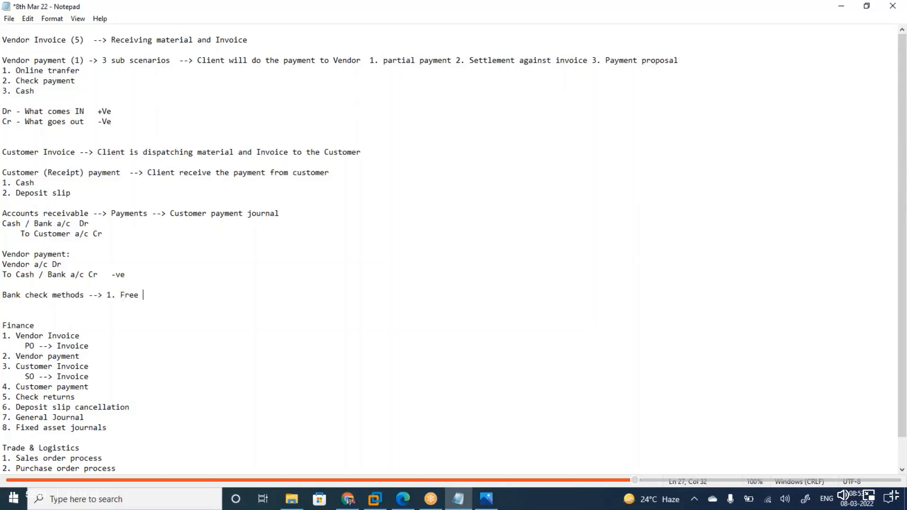
pyautogui.write('2 Fixed')
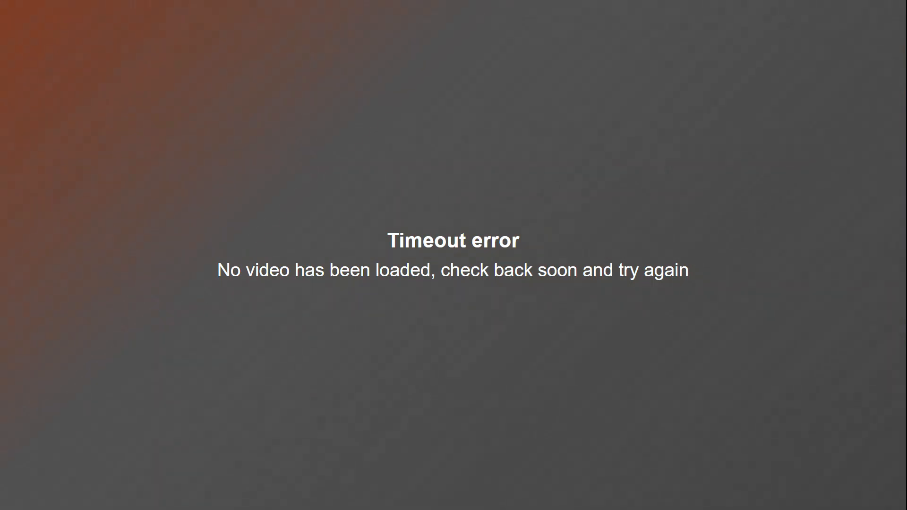
pyautogui.press('Escape')
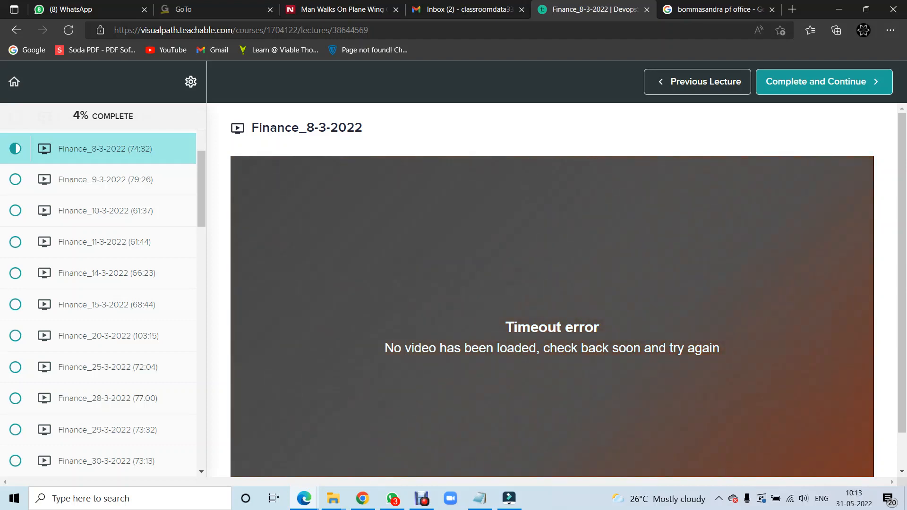
pyautogui.click(422, 498)
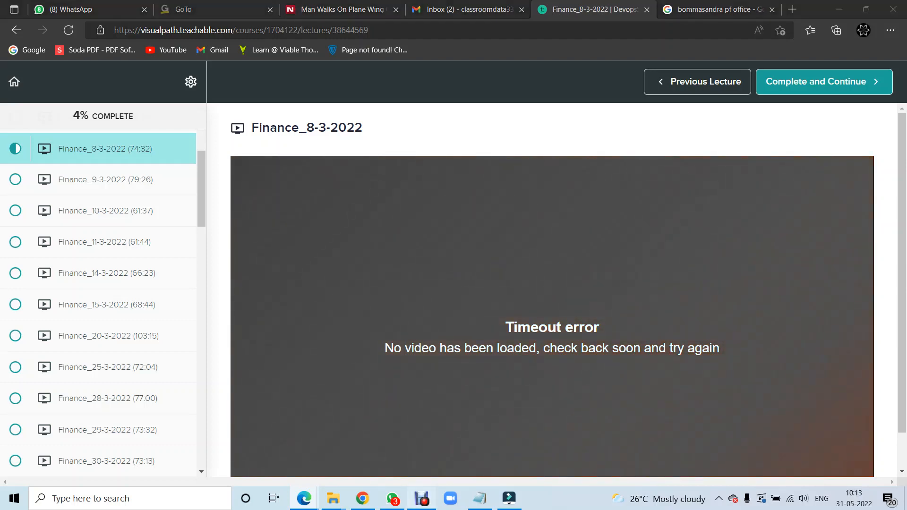